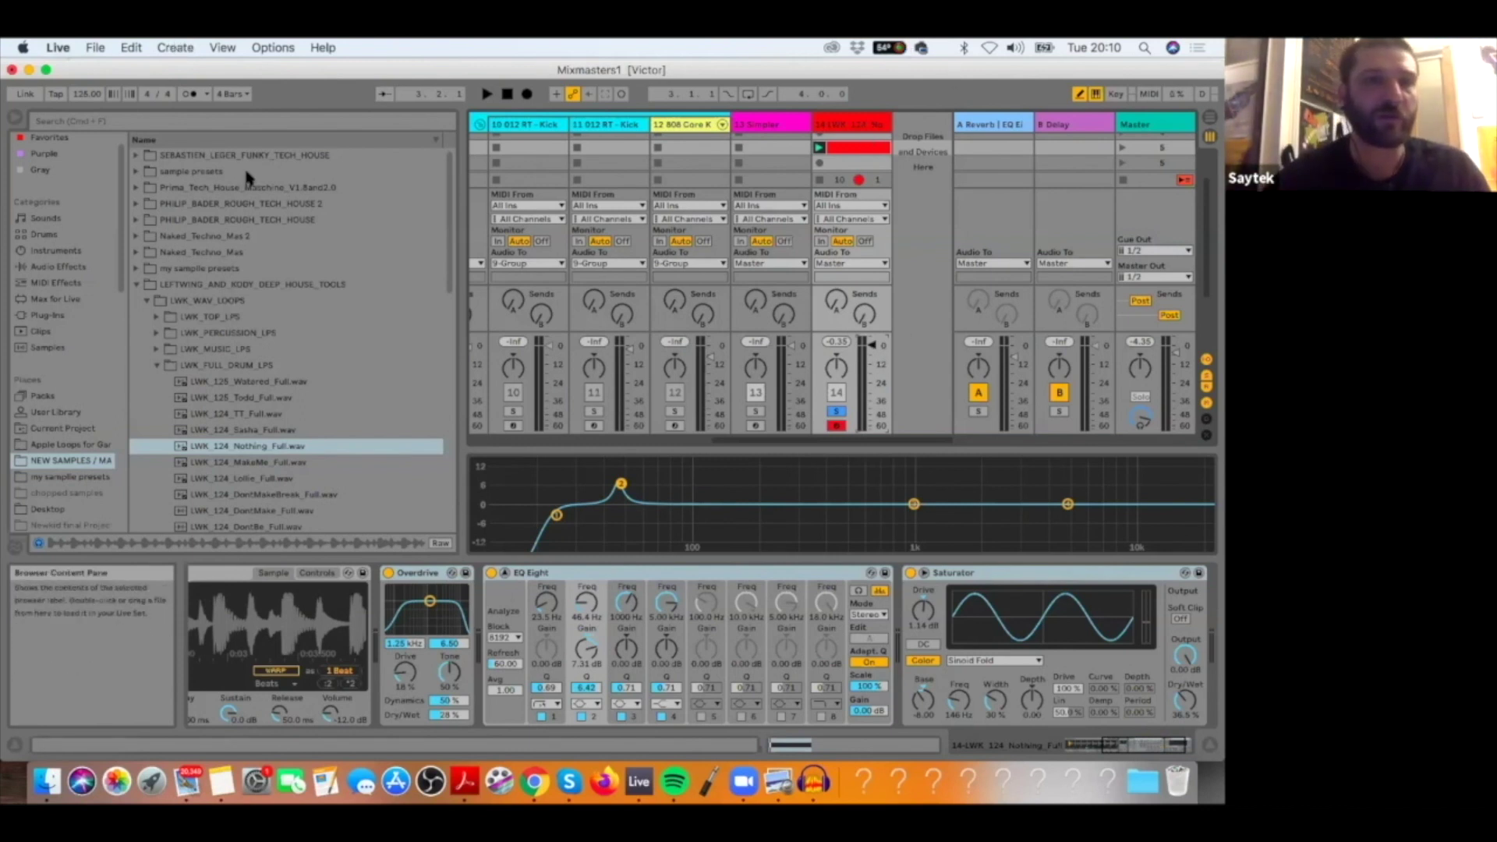
Step: Insert a new MIDI track and preview the MakeMe, Lollie and DontMakeBreak loops
{"action": "left_click", "coordinate": [186, 48]}
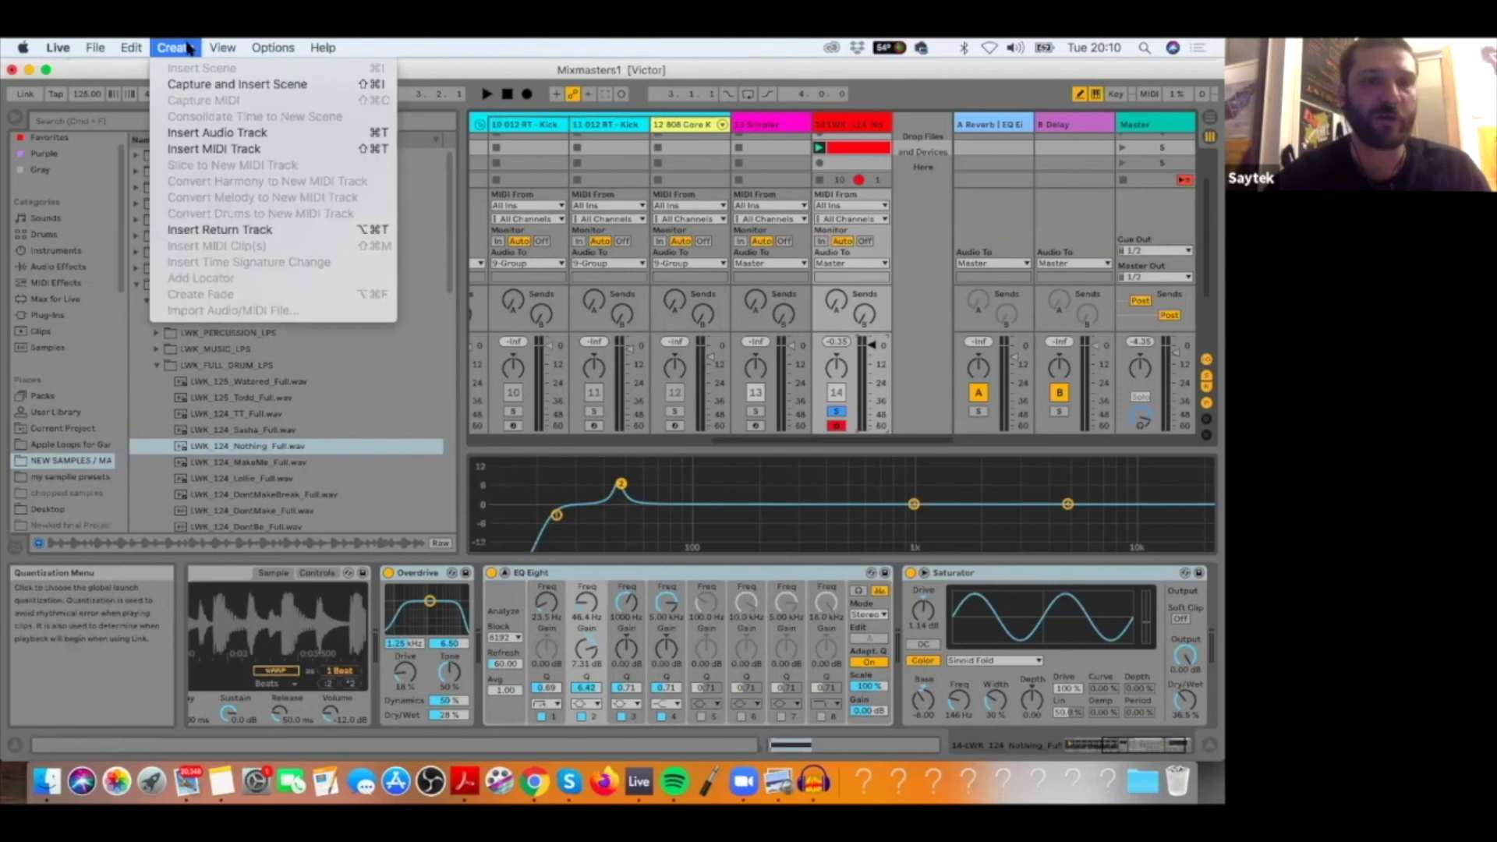
{"action": "left_click", "coordinate": [230, 148]}
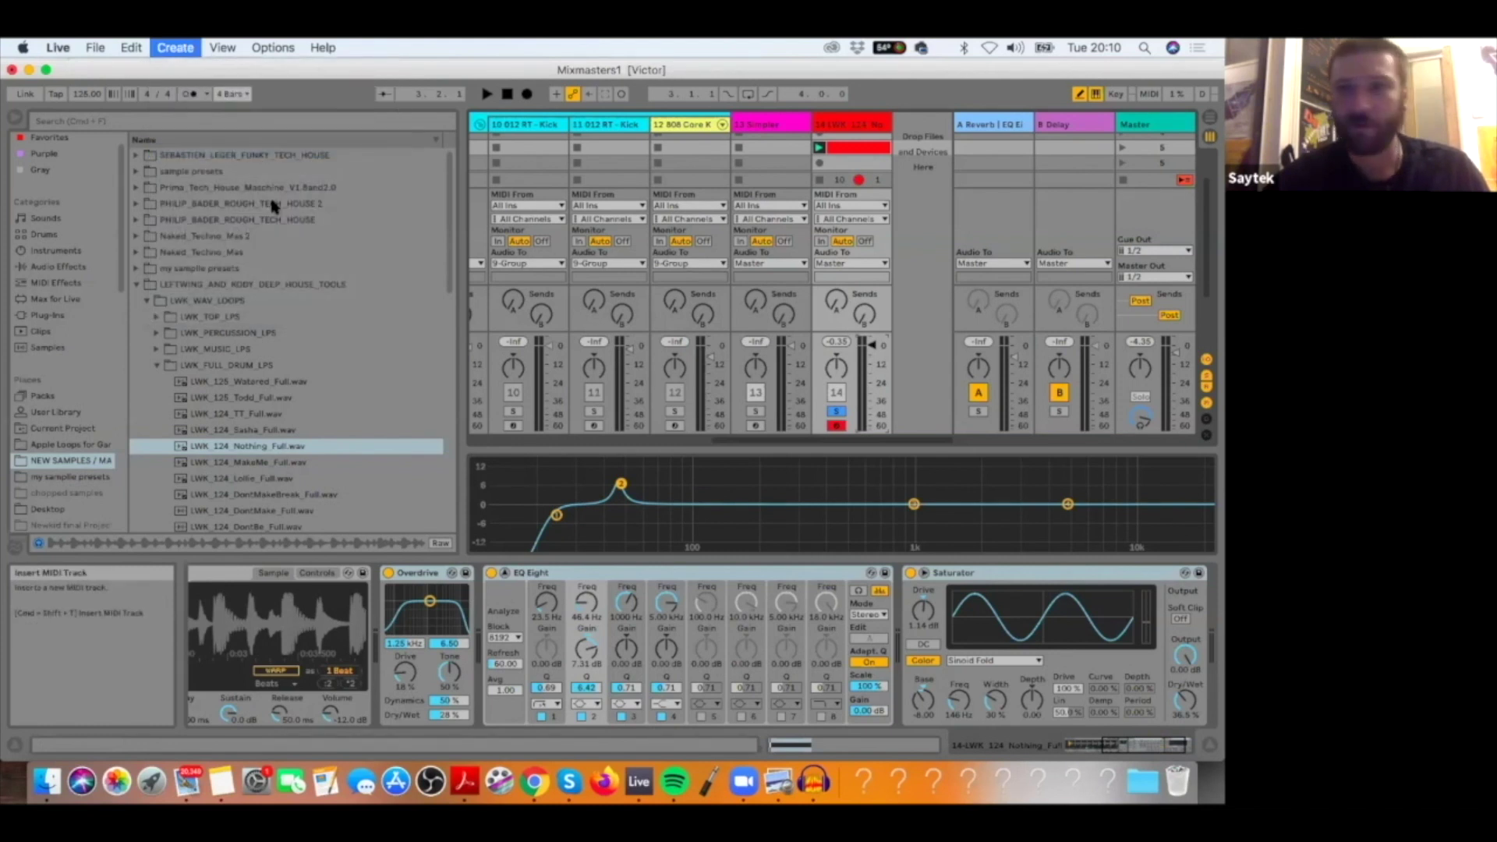
{"action": "left_click", "coordinate": [255, 465]}
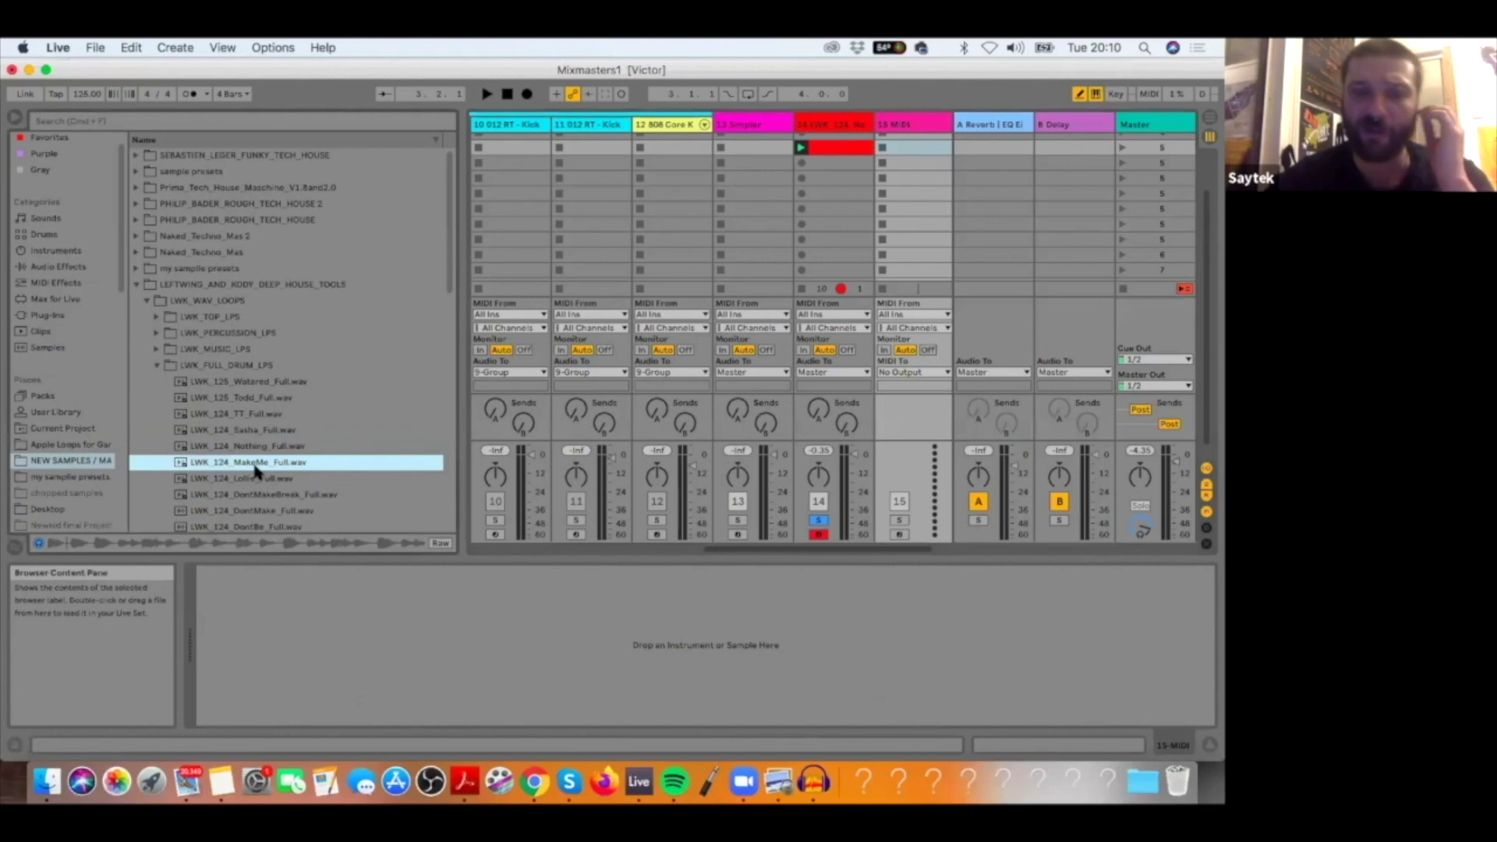
{"action": "left_click", "coordinate": [256, 478]}
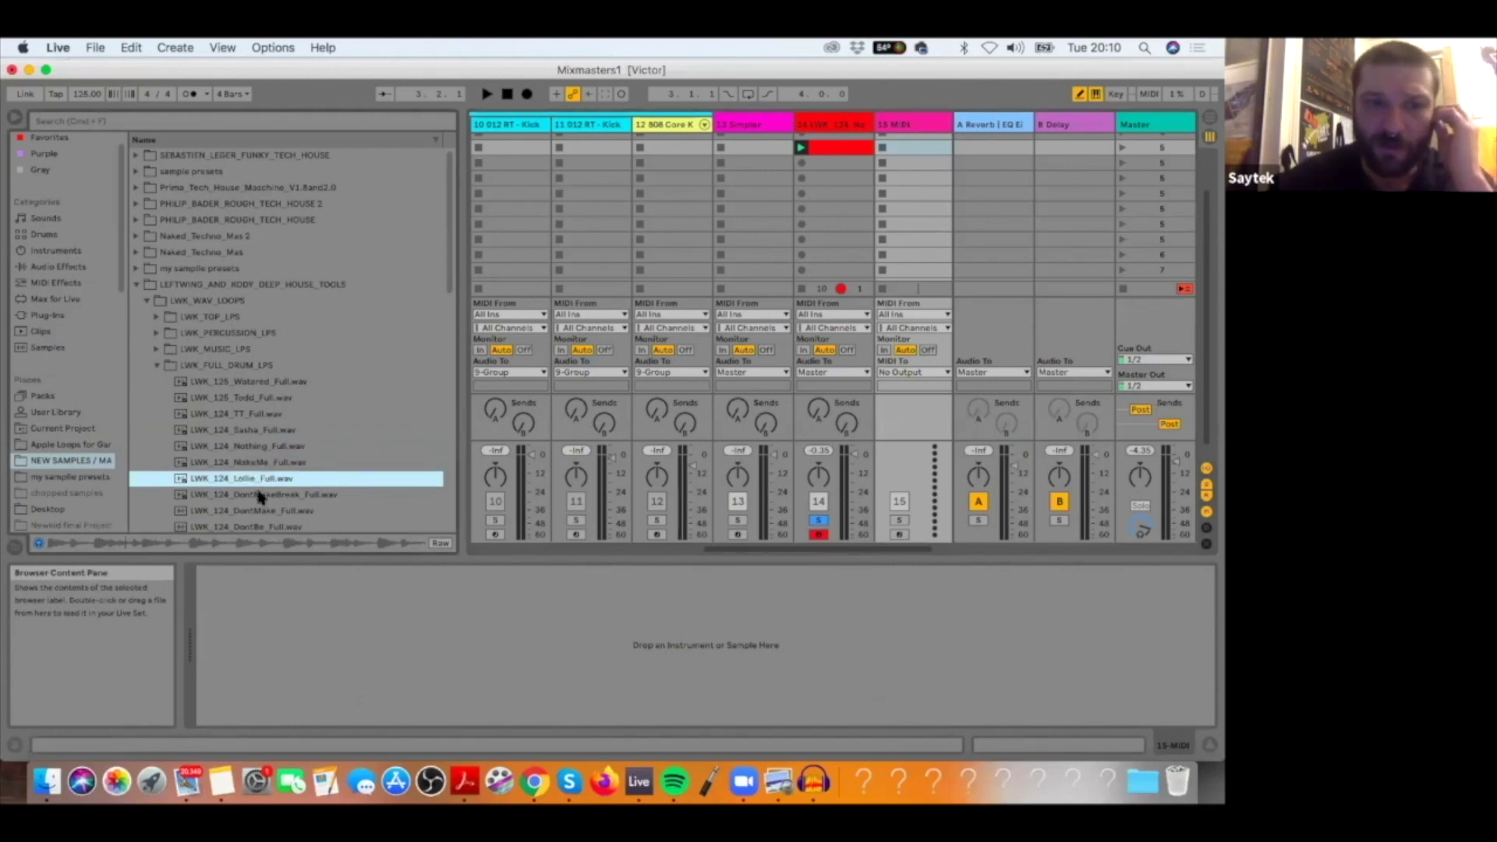
{"action": "left_click", "coordinate": [260, 496]}
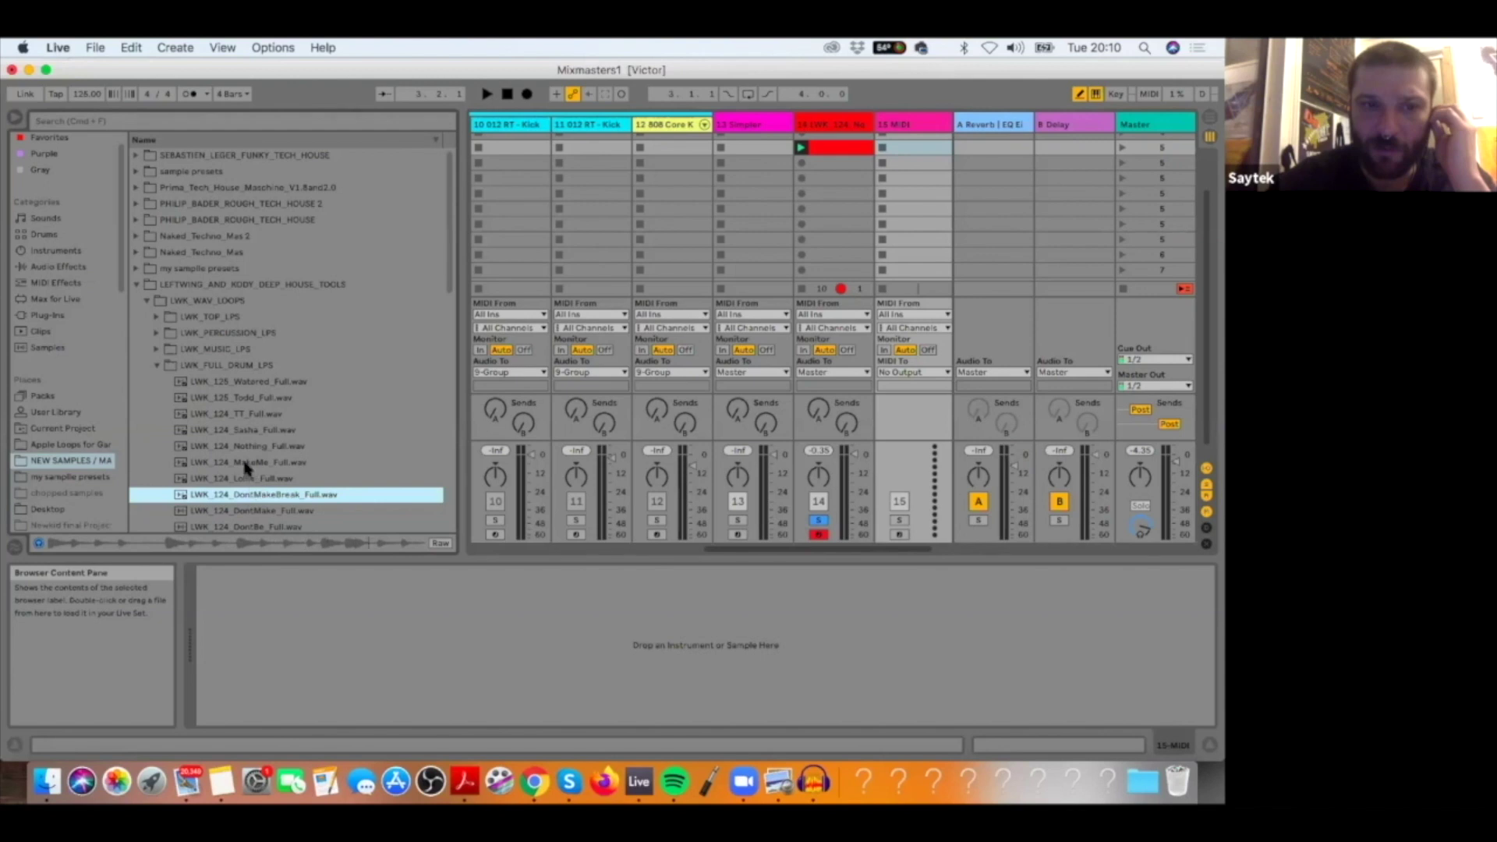
Step: Drop LWK_124_MakeMe_Full onto track 15's device area so it loads into a Simpler
{"action": "left_click", "coordinate": [245, 465]}
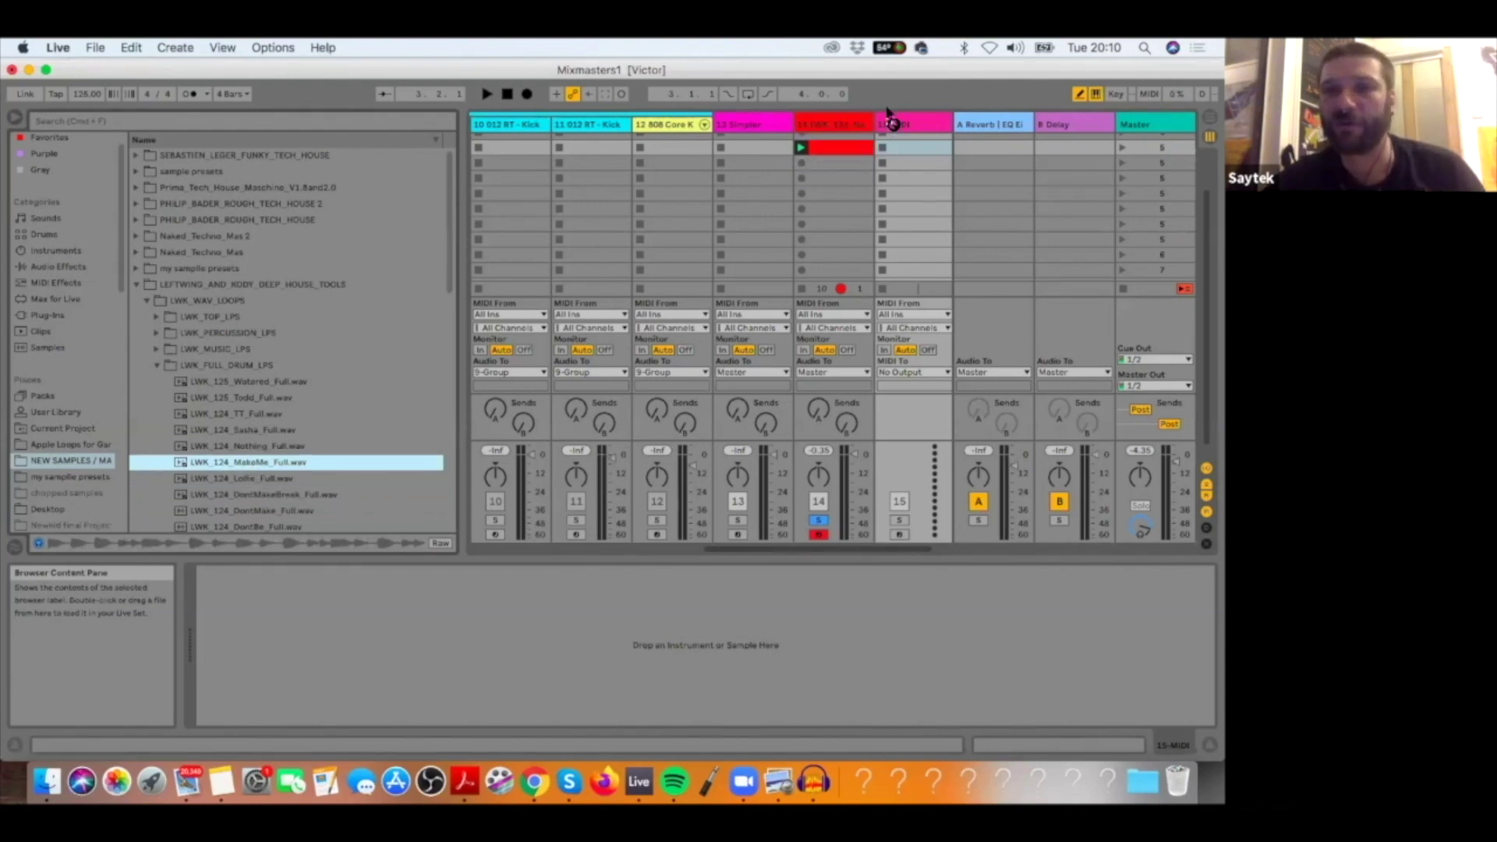
{"action": "scroll", "coordinate": [898, 124], "scroll_direction": "up", "scroll_amount": 1}
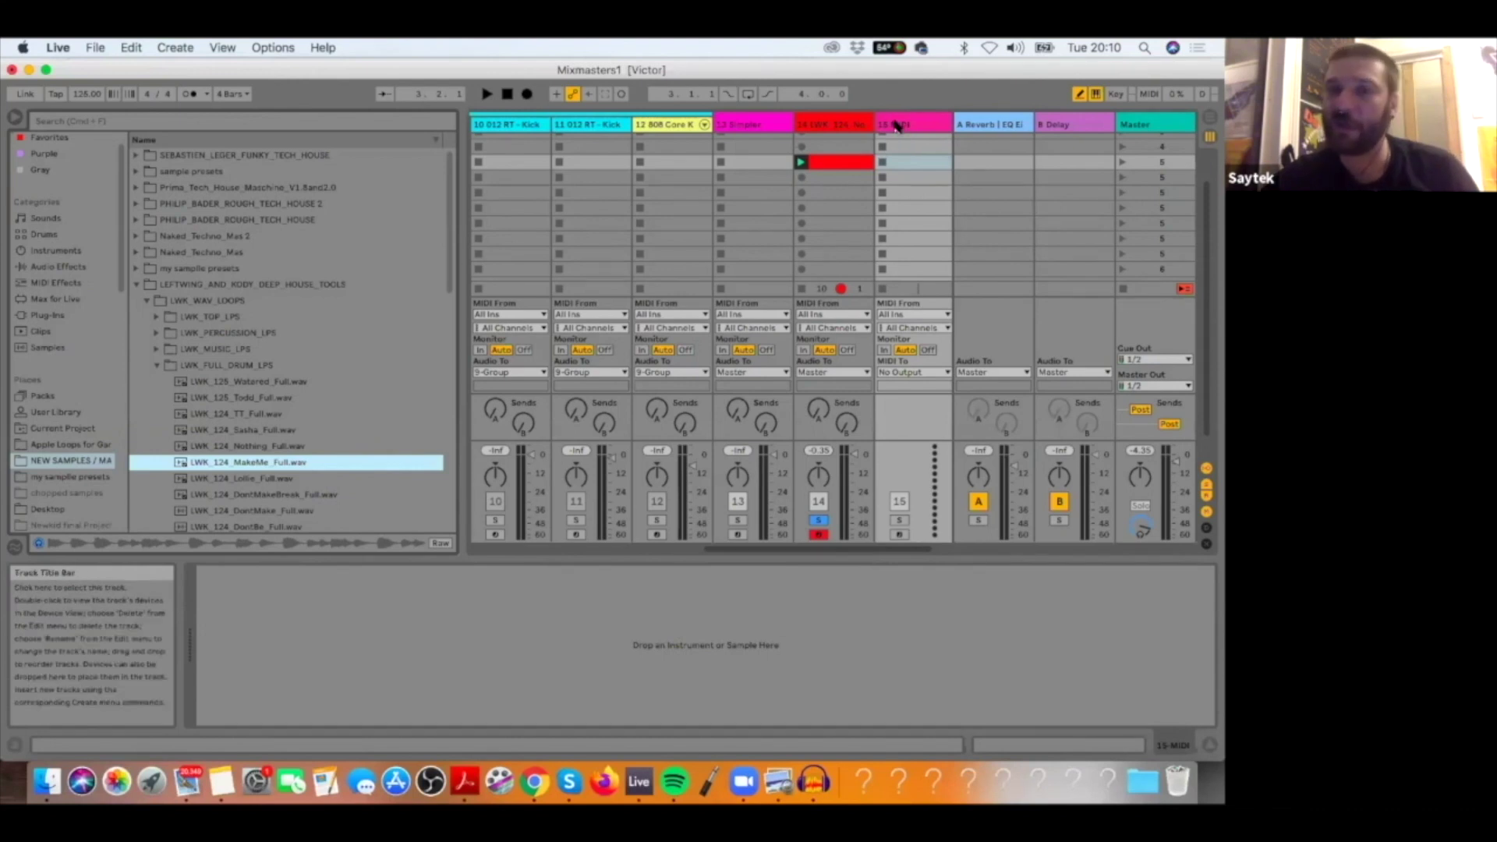
{"action": "left_click_drag", "start_coordinate": [220, 468], "coordinate": [224, 578]}
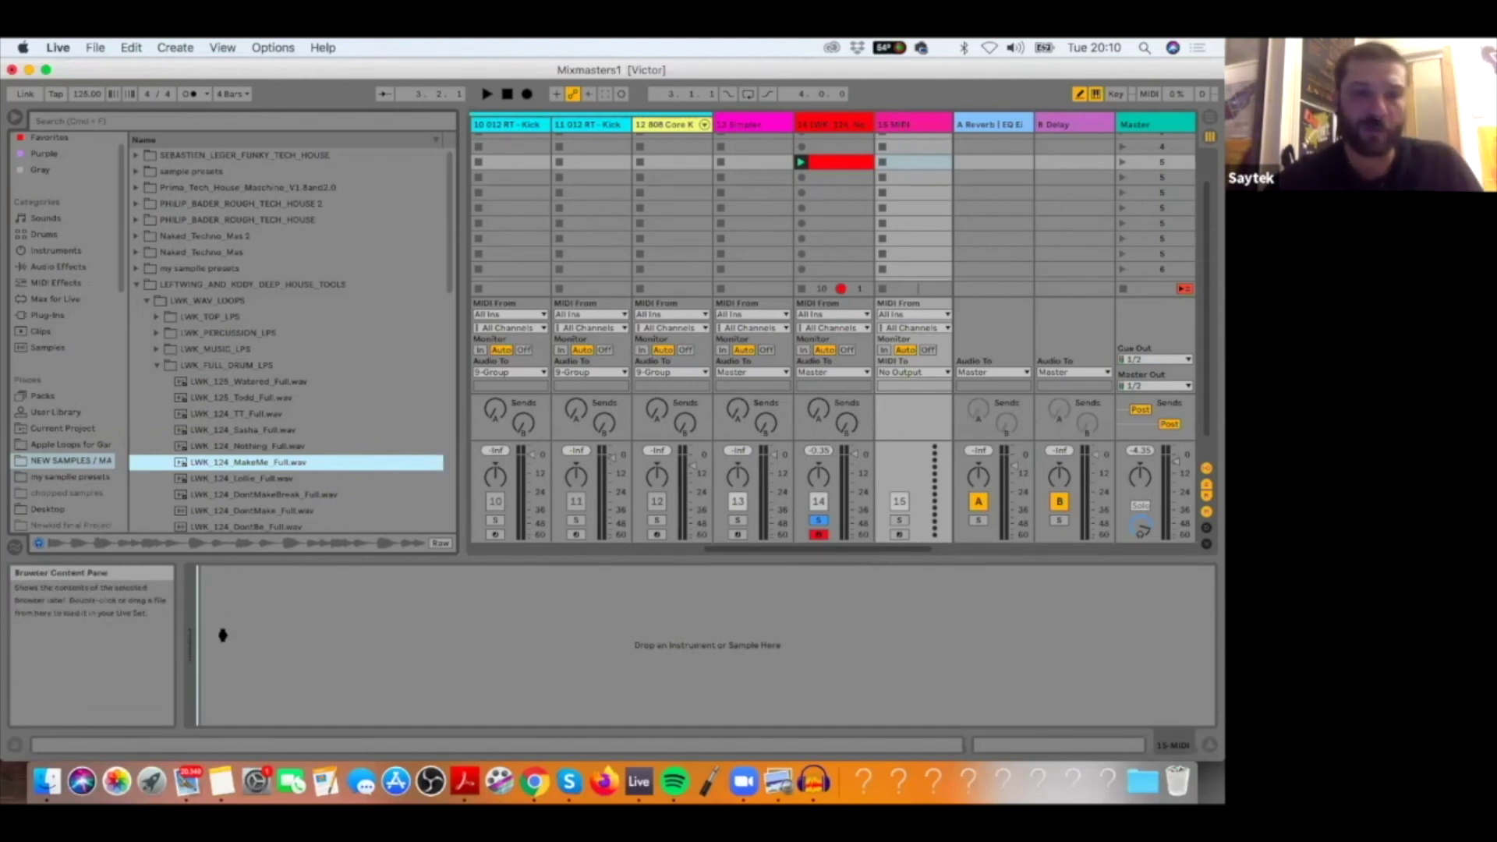
{"action": "left_click_drag", "start_coordinate": [224, 641], "coordinate": [226, 641]}
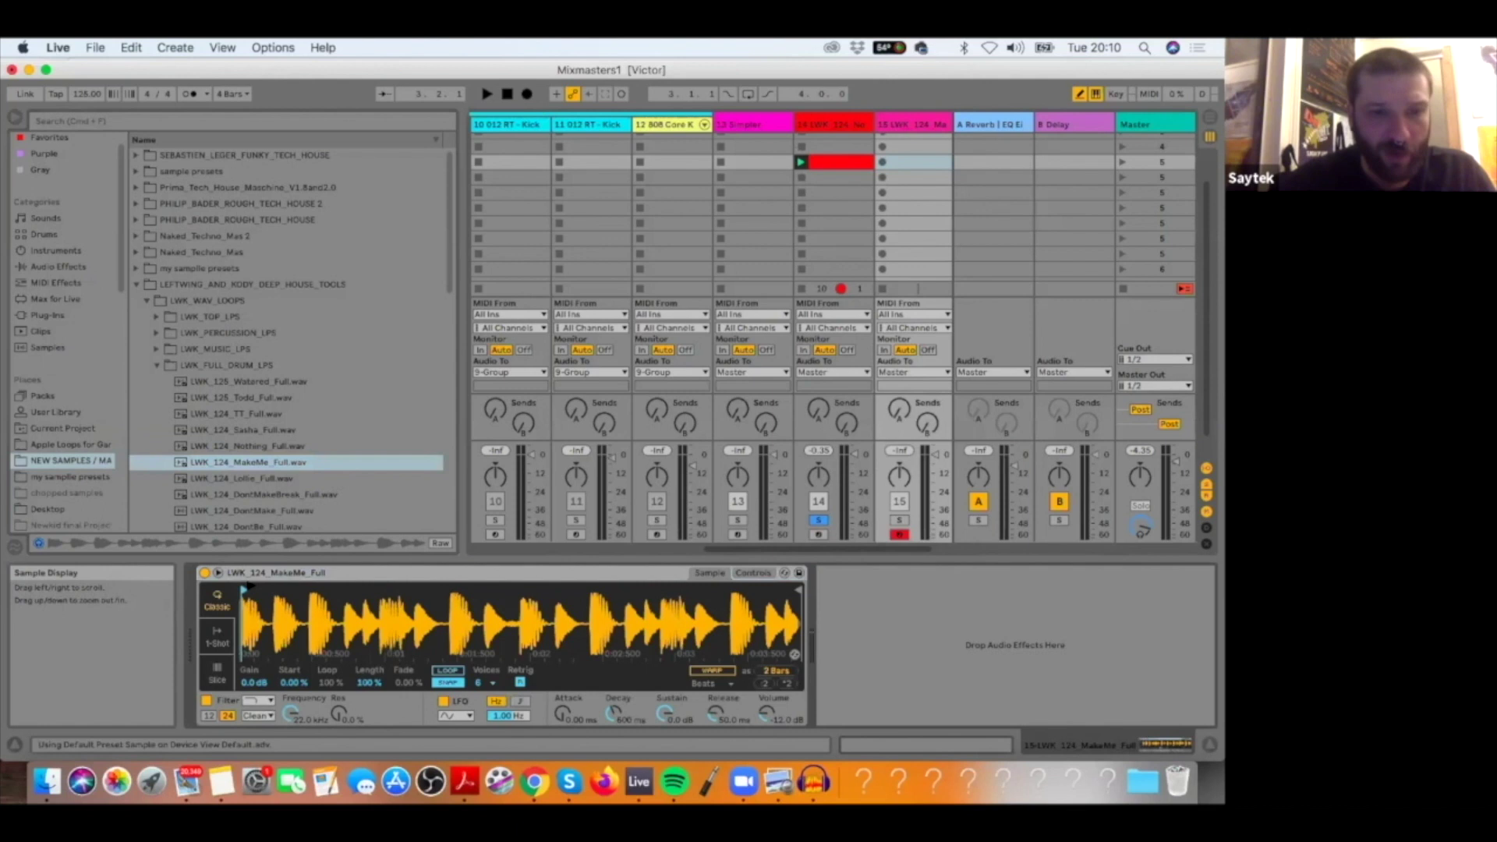
Step: Create a MIDI clip on track 15 with one C3 note and a one-beat loop ending at 1.2
{"action": "left_click_drag", "start_coordinate": [282, 599], "coordinate": [282, 631]}
{"action": "double_click", "coordinate": [905, 164]}
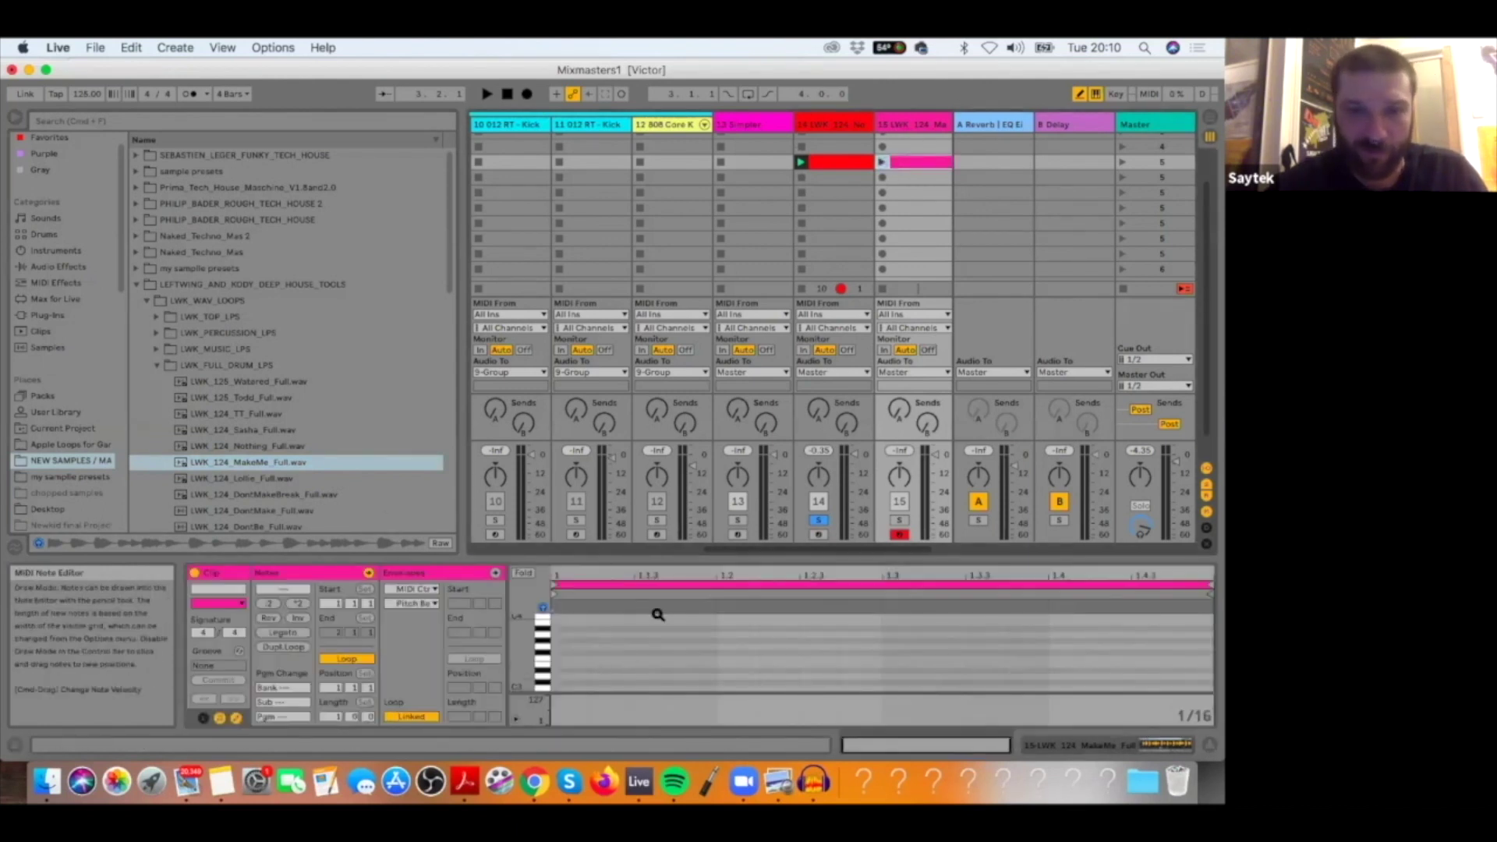
{"action": "left_click_drag", "start_coordinate": [605, 350], "coordinate": [606, 355]}
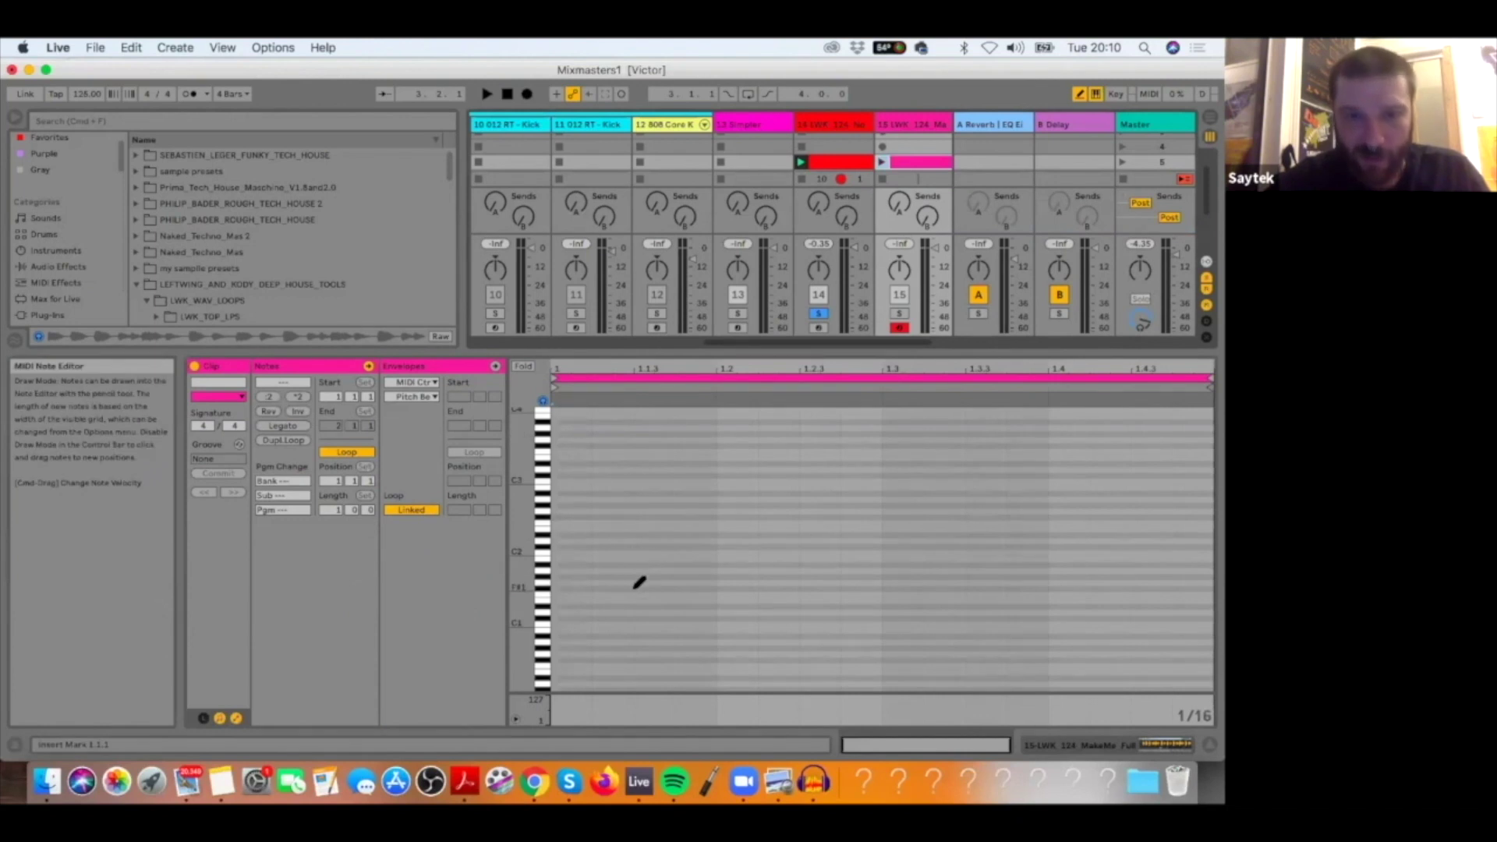
{"action": "left_click", "coordinate": [647, 479]}
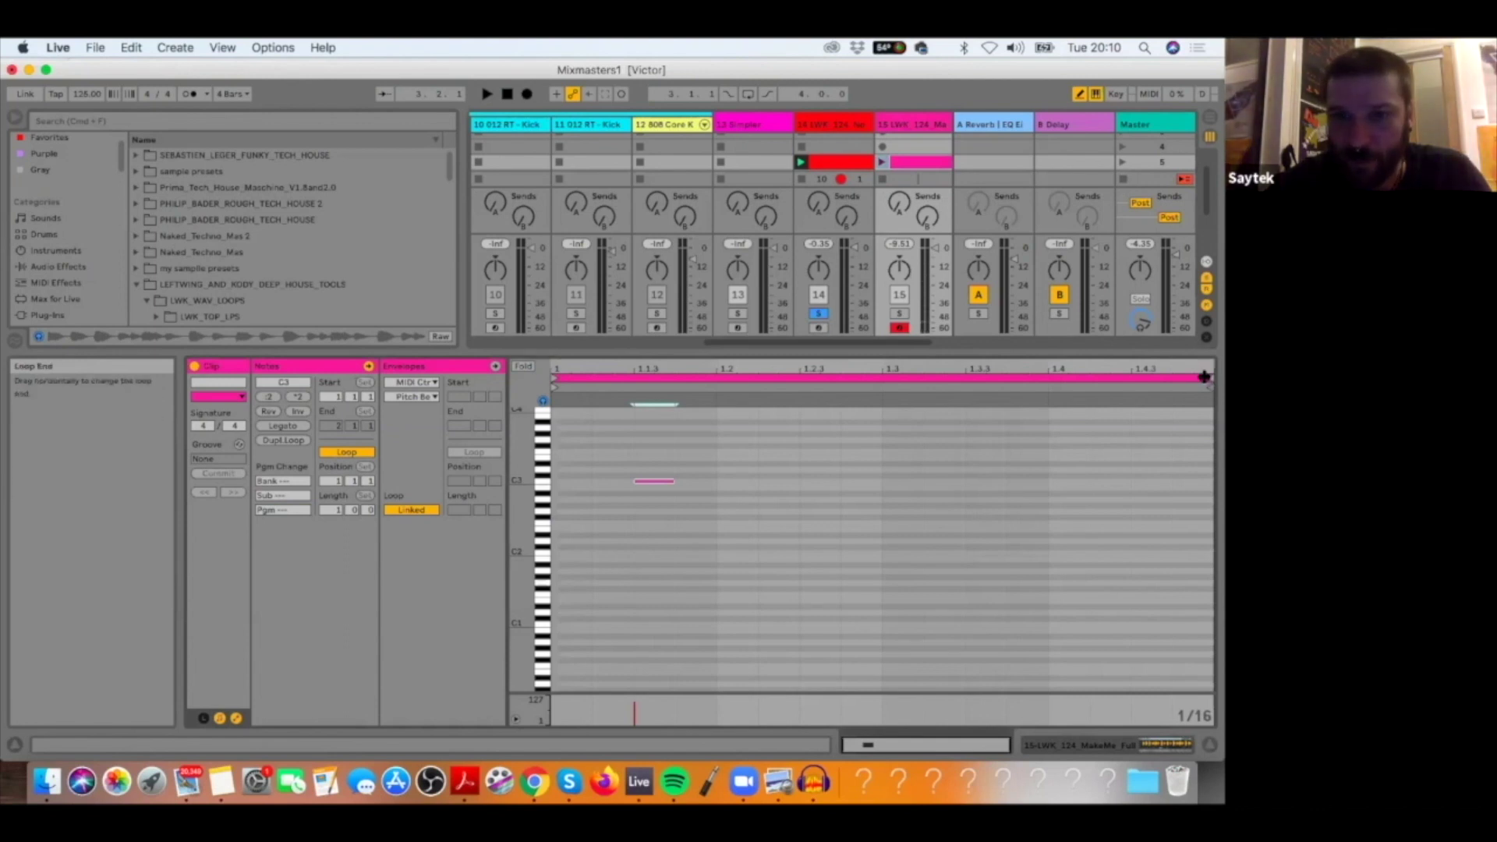
{"action": "left_click_drag", "start_coordinate": [1209, 380], "coordinate": [716, 379]}
Step: Launch the clip, solo track 15, and set the Simpler sample start just before the first transient
{"action": "left_click", "coordinate": [882, 162]}
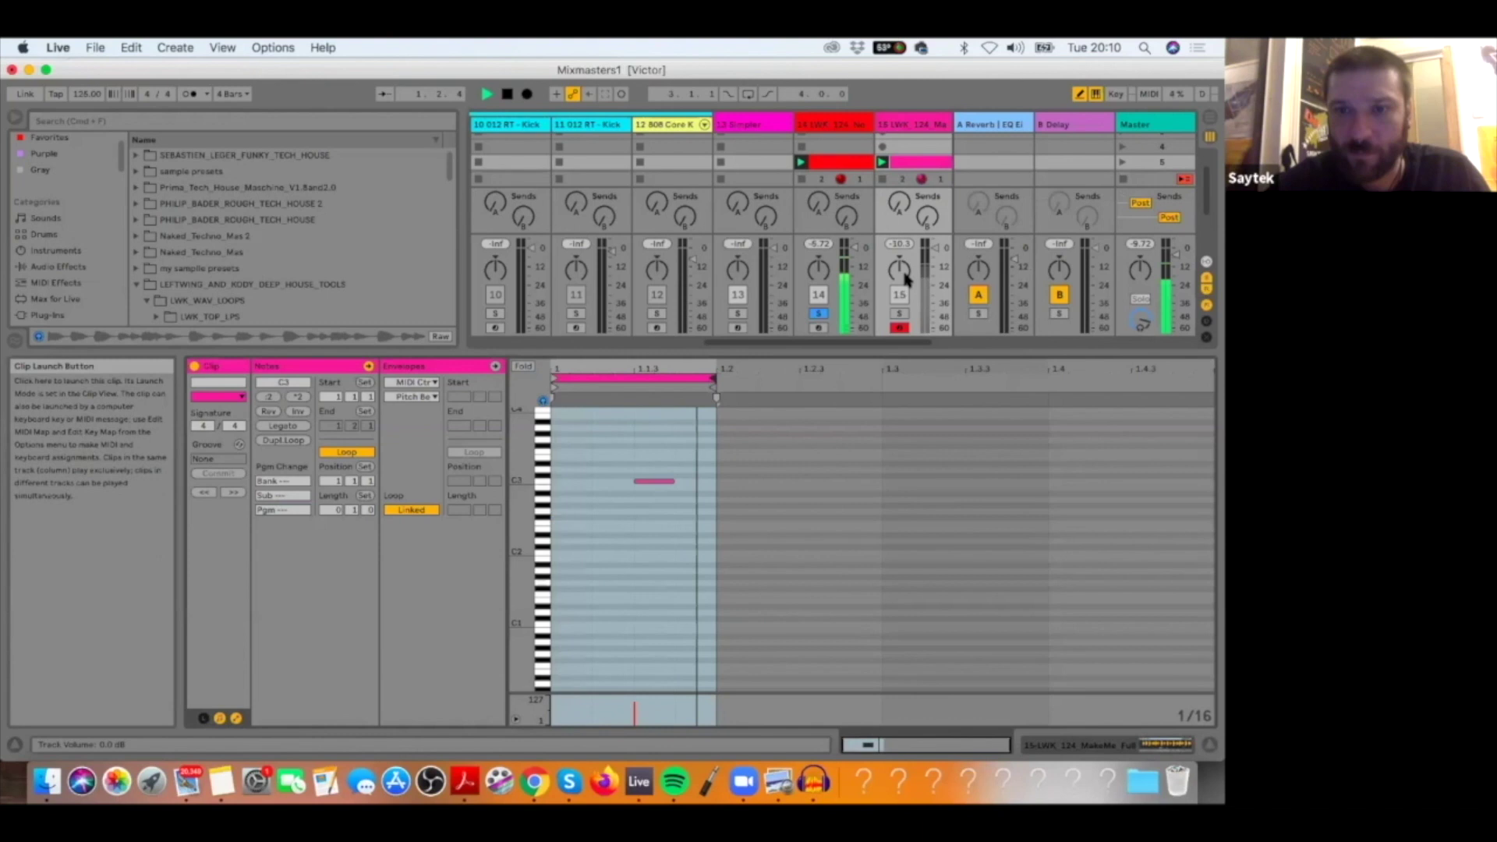
{"action": "left_click", "coordinate": [900, 314]}
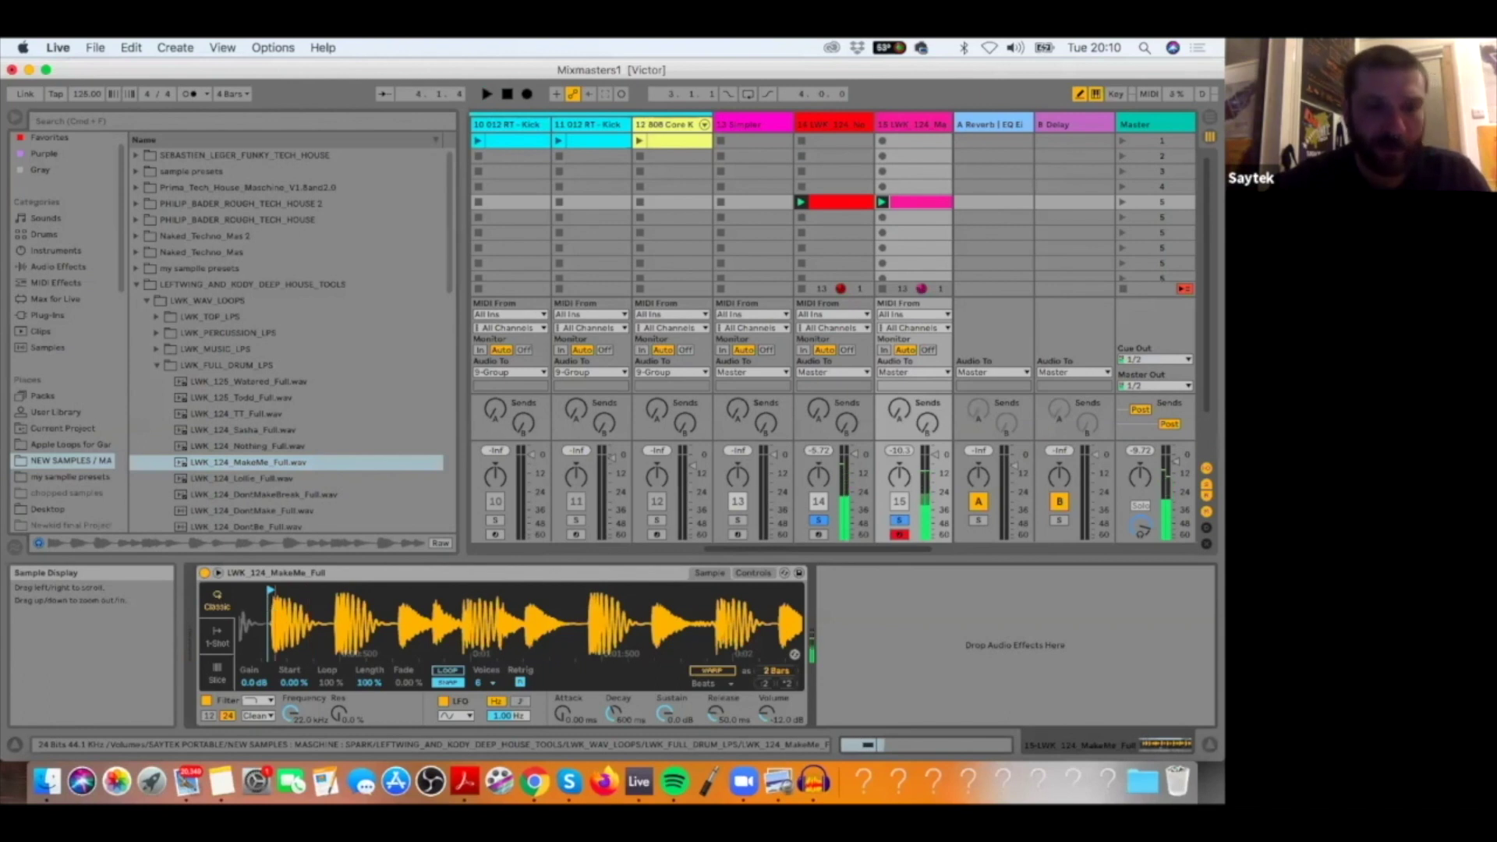
{"action": "left_click_drag", "start_coordinate": [276, 615], "coordinate": [310, 630]}
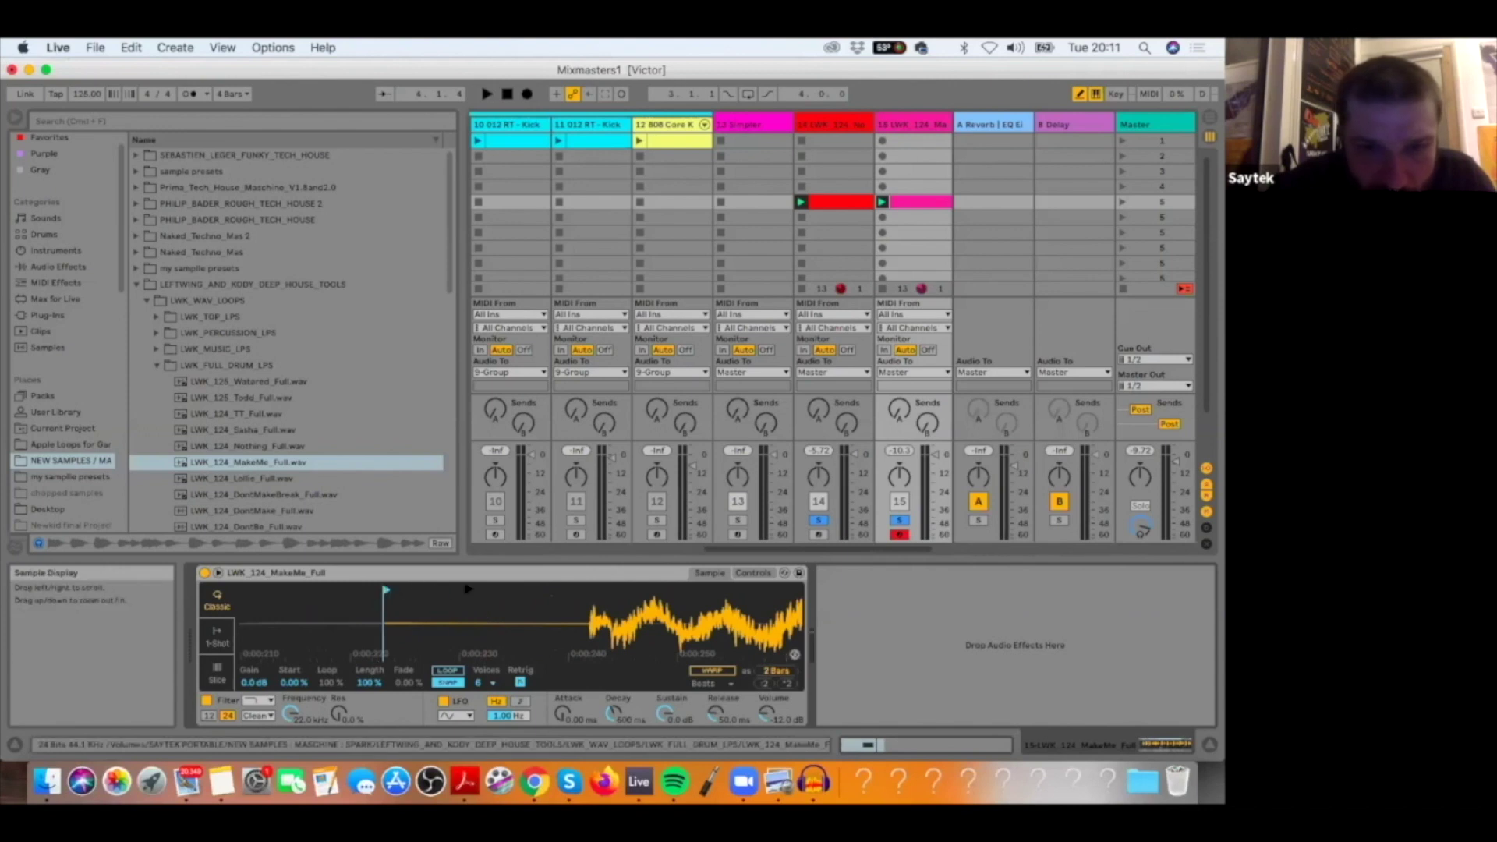
{"action": "mouse_move", "coordinate": [383, 596]}
{"action": "left_mouse_down"}
{"action": "mouse_move", "coordinate": [598, 612]}
{"action": "mouse_move", "coordinate": [571, 610]}
{"action": "left_mouse_up"}
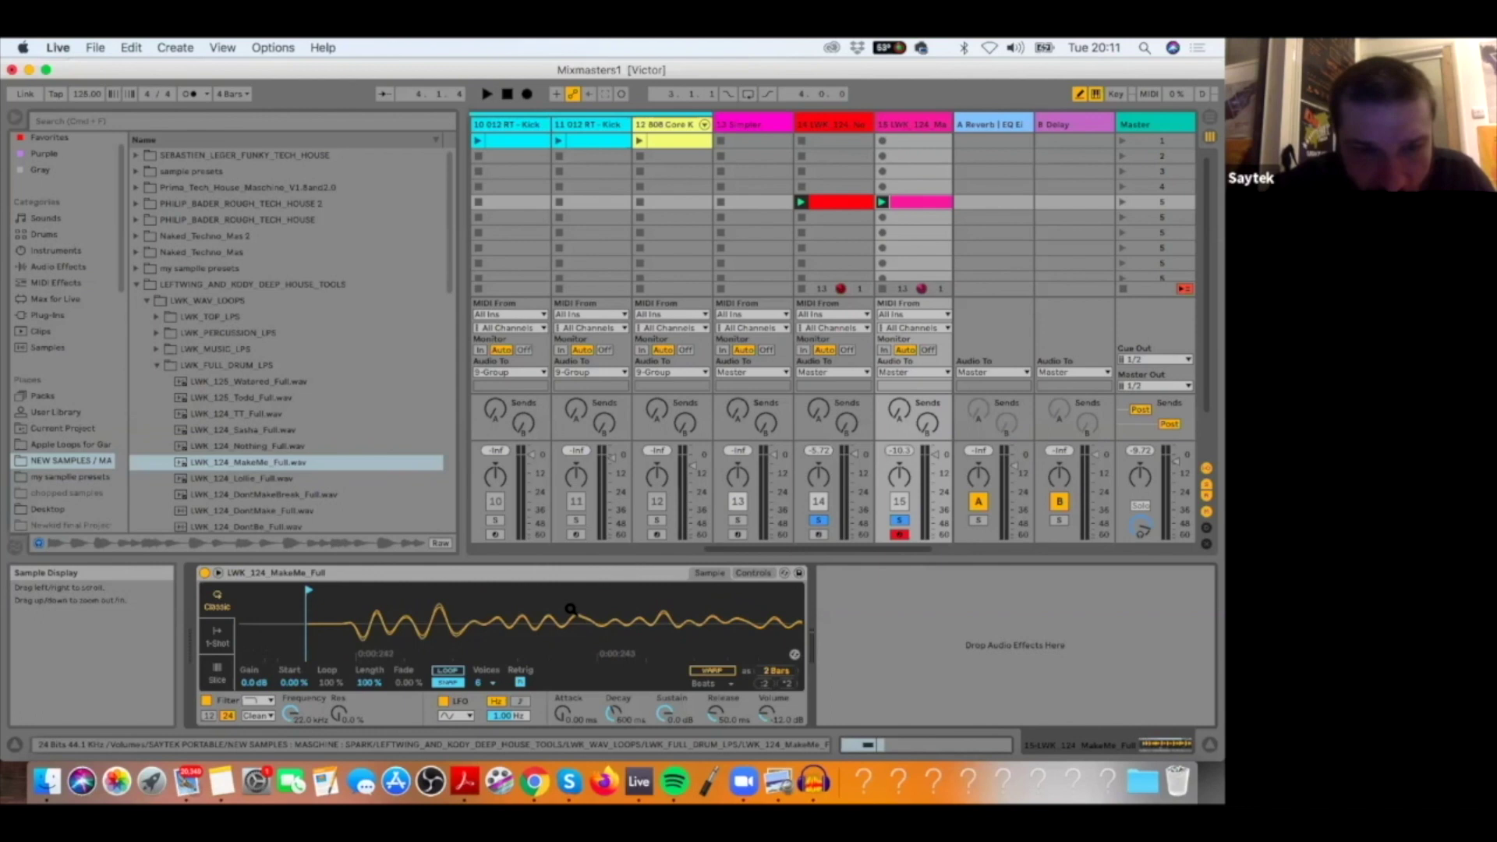
{"action": "left_click_drag", "start_coordinate": [308, 591], "coordinate": [347, 600]}
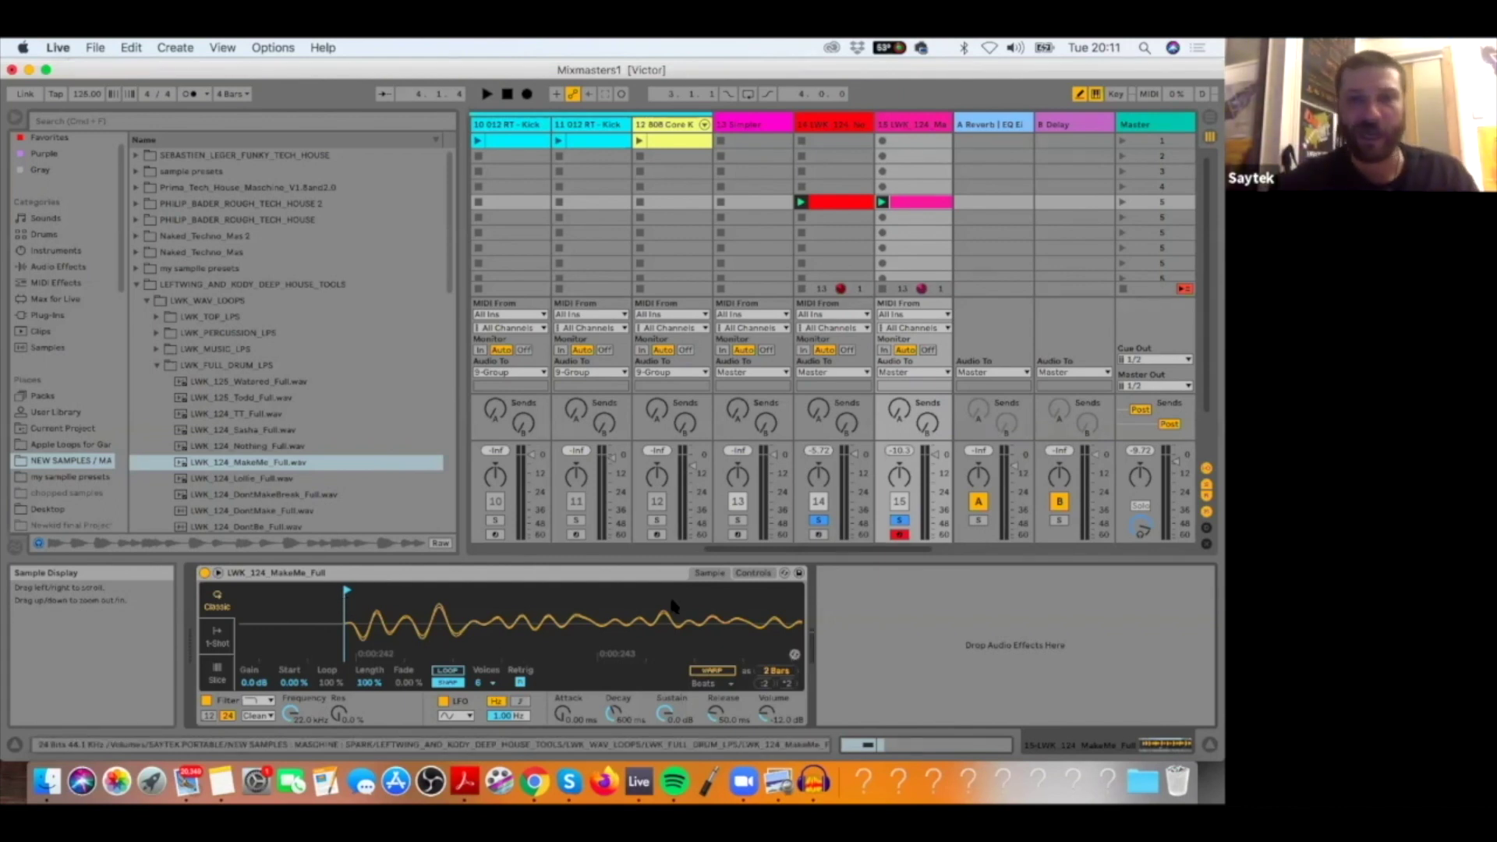
Step: Take track 14 out of solo, restart playback, and enable a filter type on the Simpler
{"action": "left_click", "coordinate": [1123, 202]}
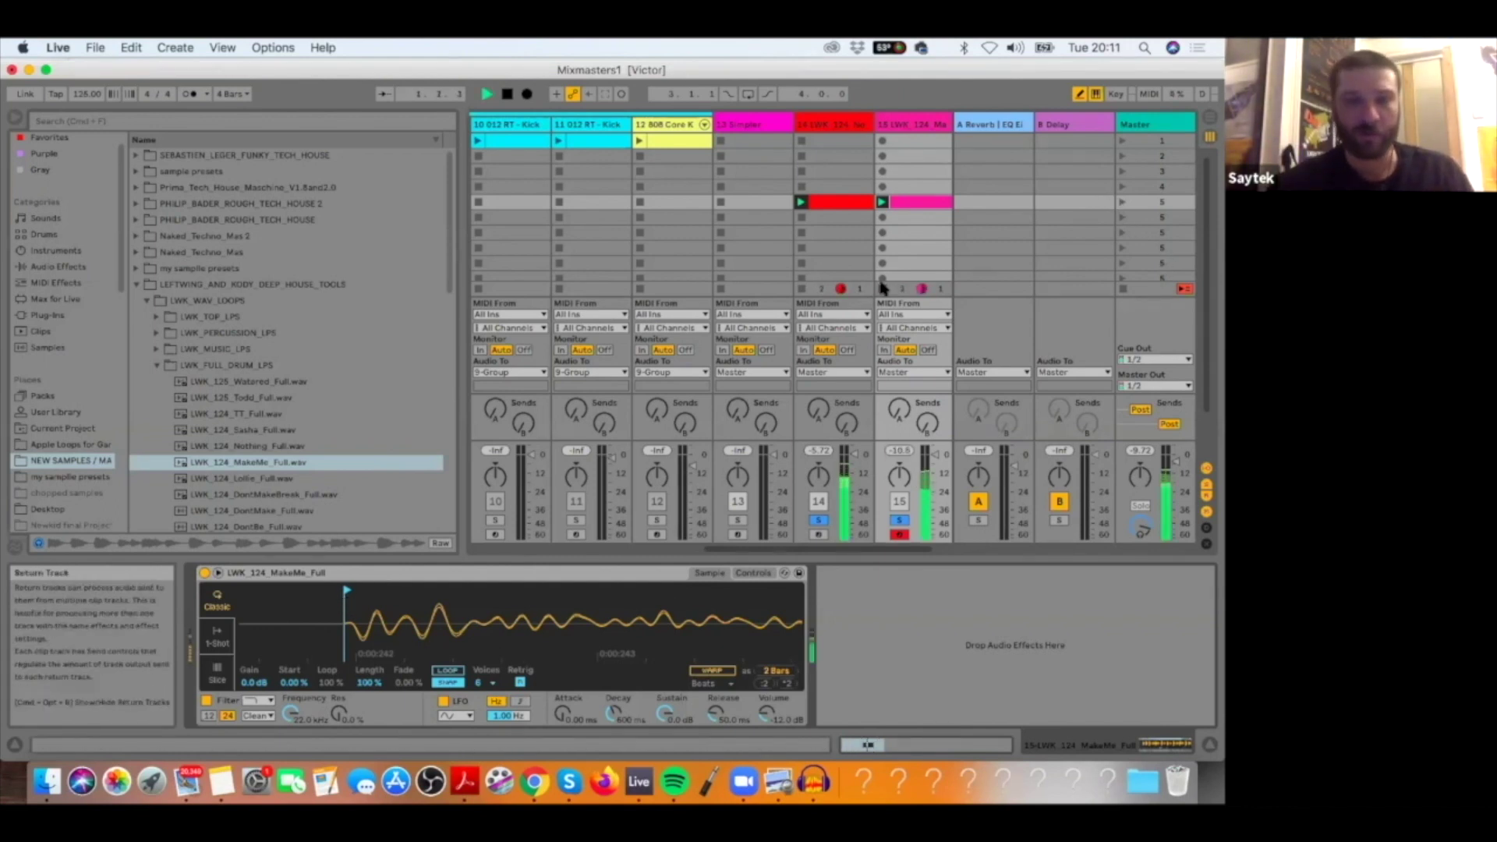
{"action": "left_click", "coordinate": [819, 518]}
{"action": "key", "text": "space"}
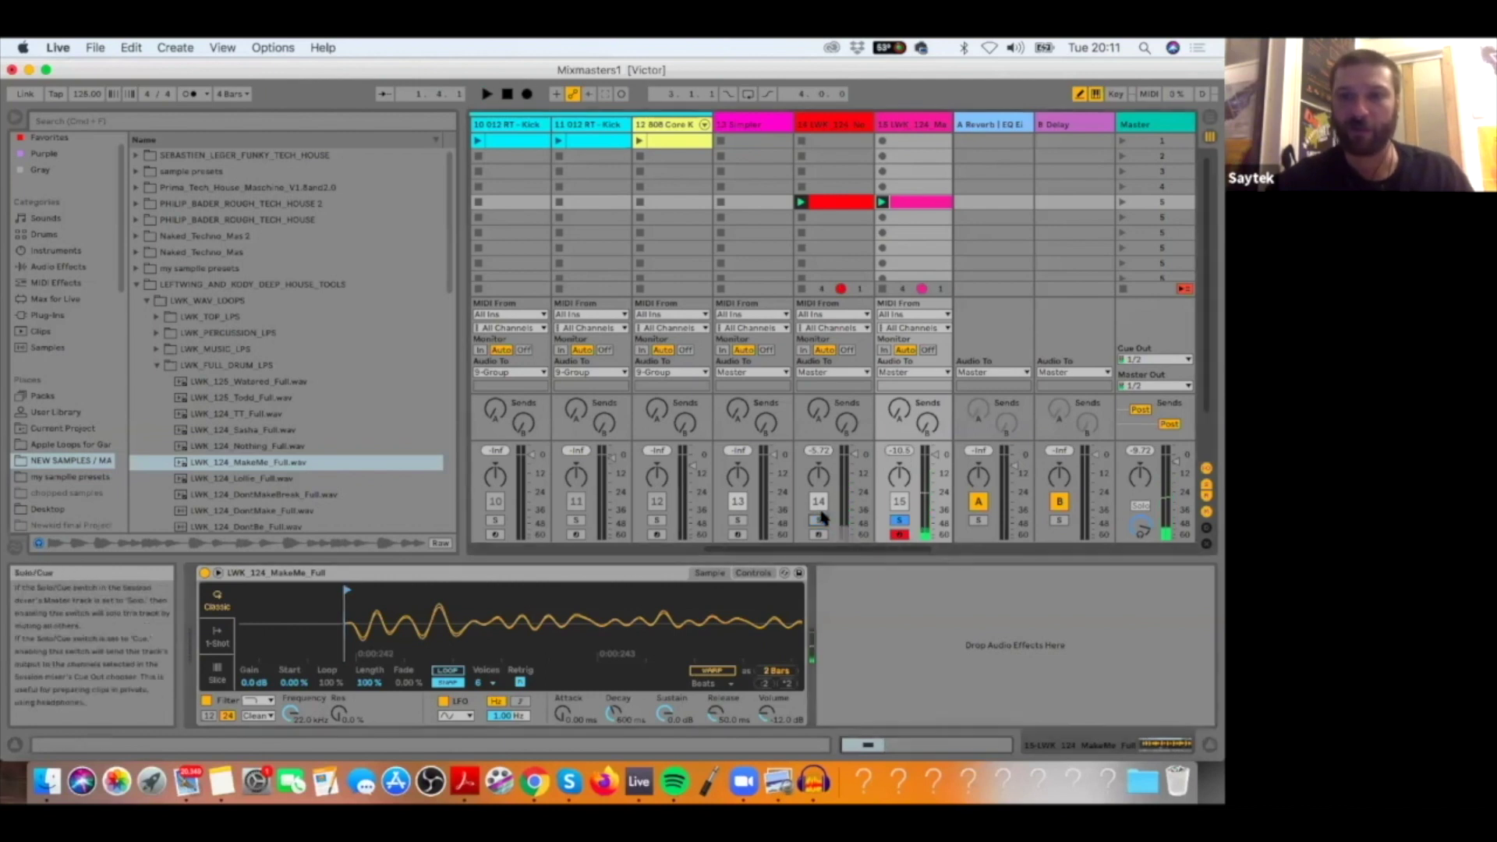
{"action": "key", "text": "space"}
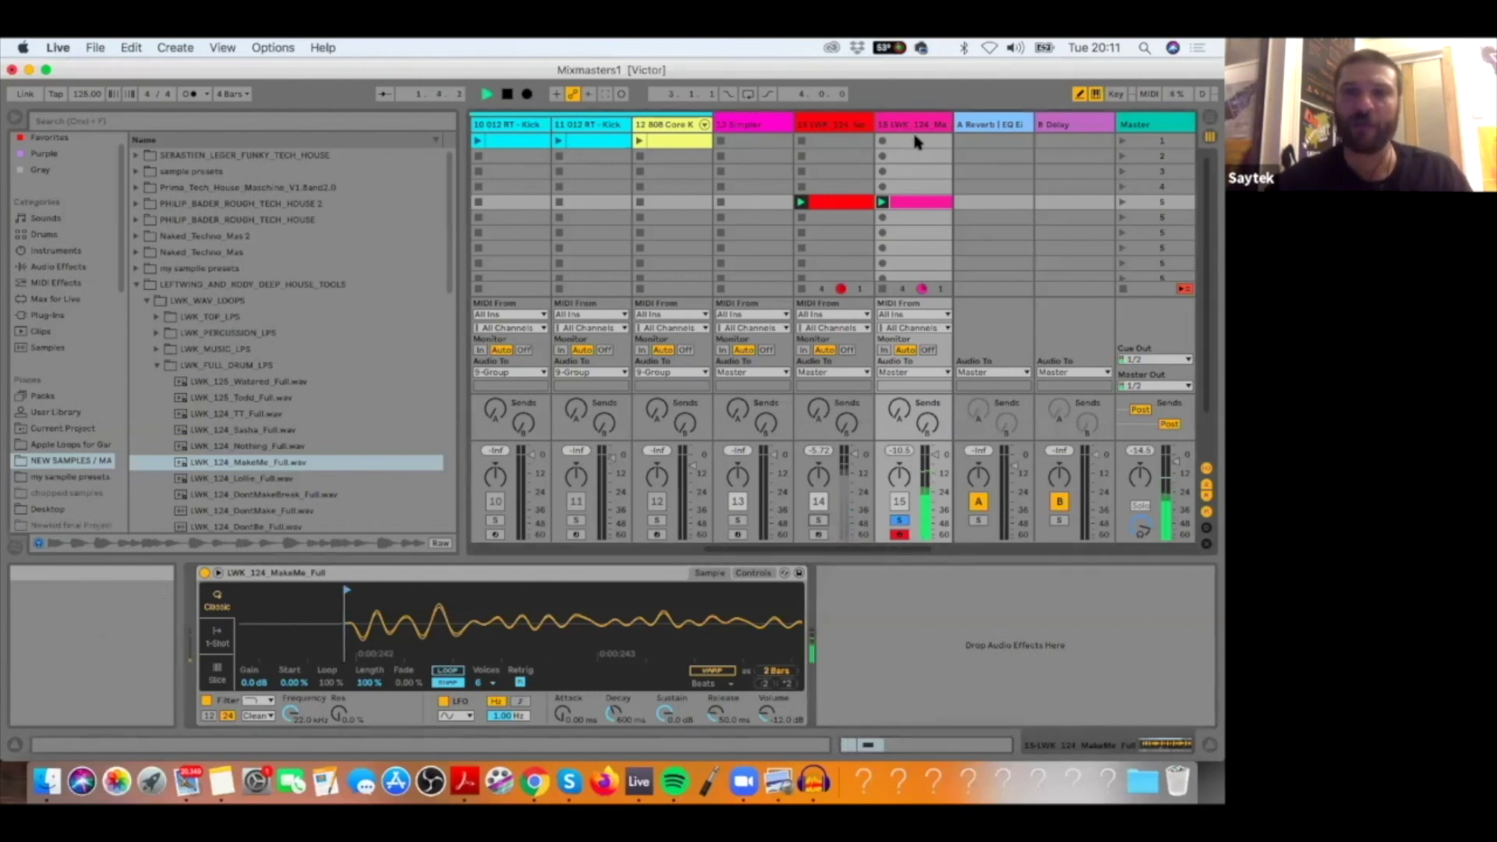
{"action": "left_click", "coordinate": [254, 701]}
{"action": "left_click", "coordinate": [251, 710]}
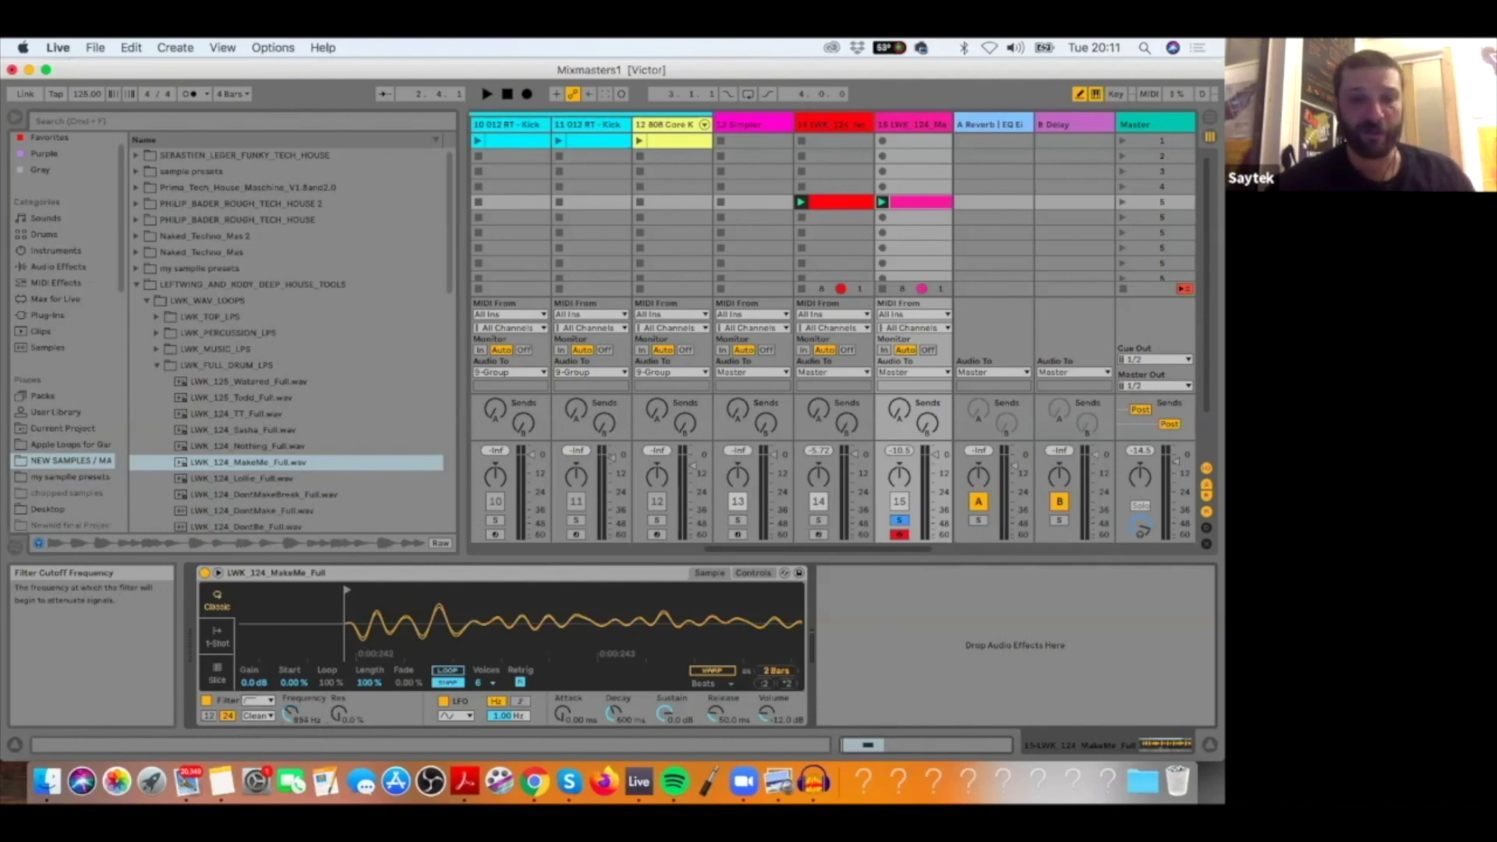
Step: Trim the Simpler sample end down to a single hit and show the filter circuit choices
{"action": "key", "text": "space"}
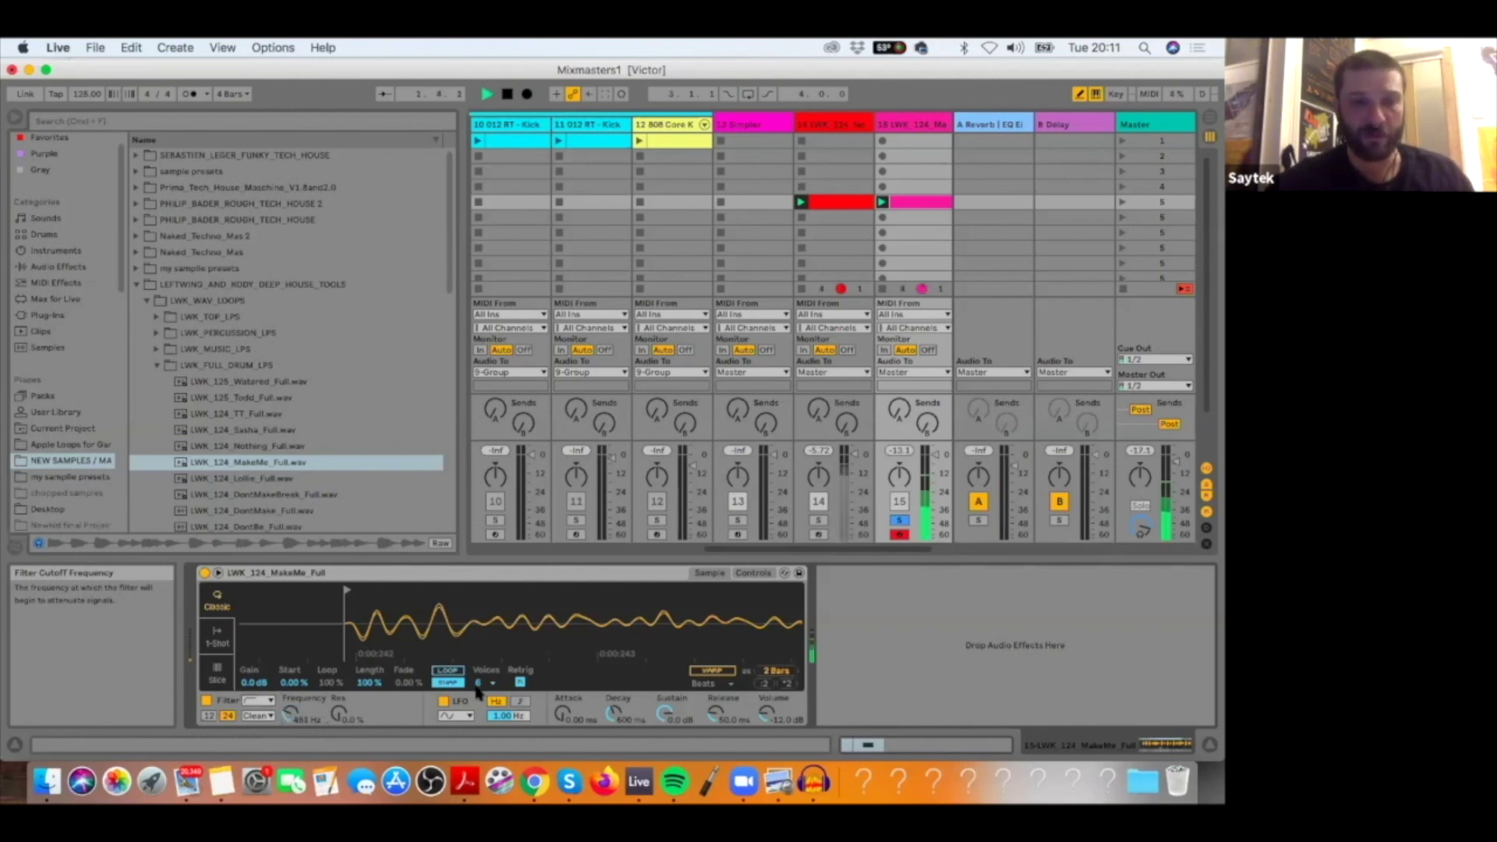
{"action": "left_click_drag", "start_coordinate": [484, 624], "coordinate": [280, 622]}
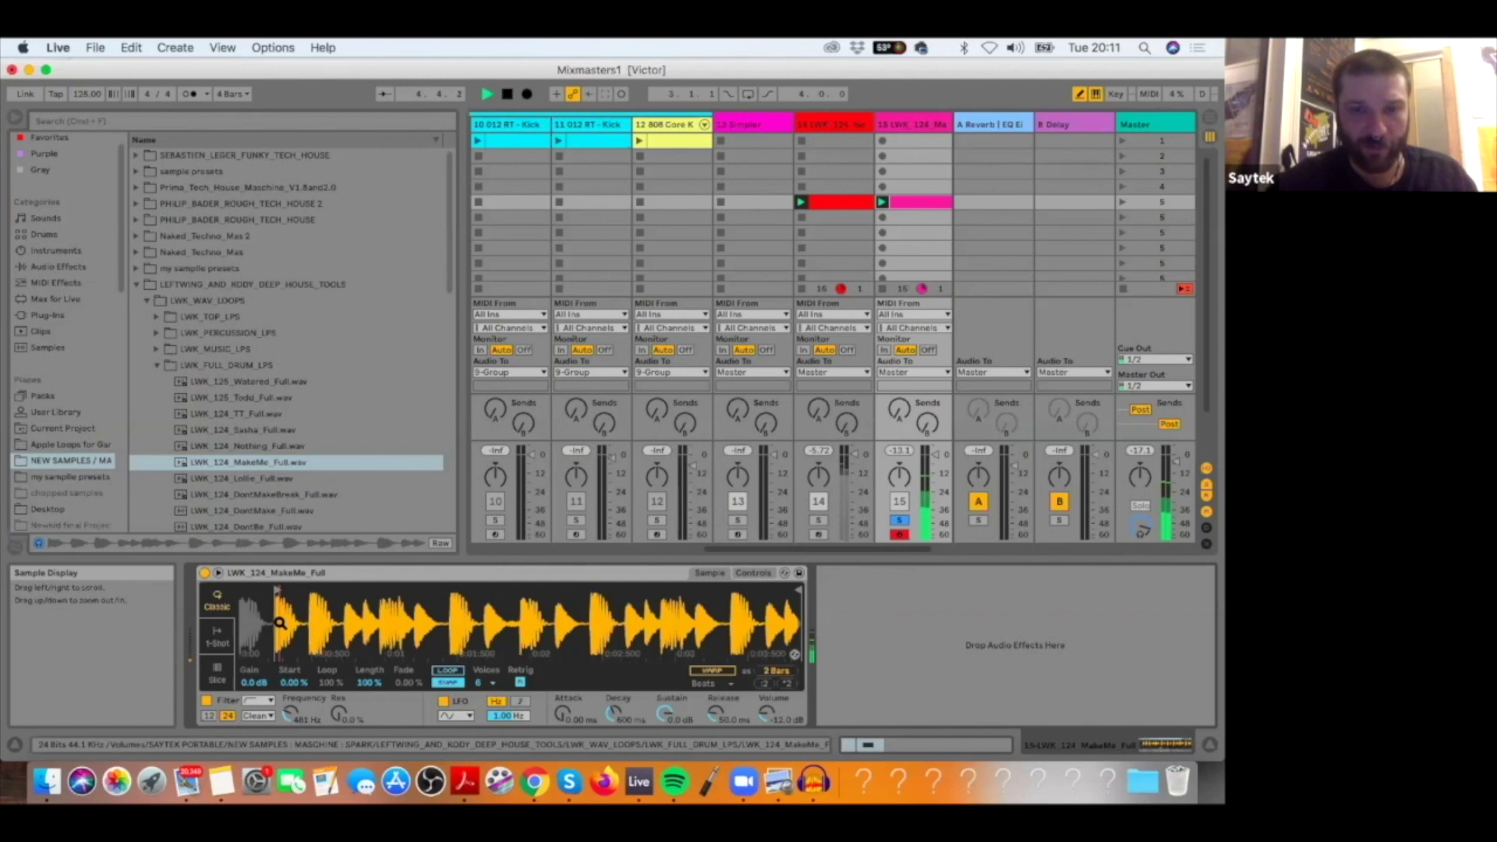
{"action": "mouse_move", "coordinate": [797, 588]}
{"action": "left_mouse_down"}
{"action": "mouse_move", "coordinate": [301, 572]}
{"action": "mouse_move", "coordinate": [299, 640]}
{"action": "left_mouse_up"}
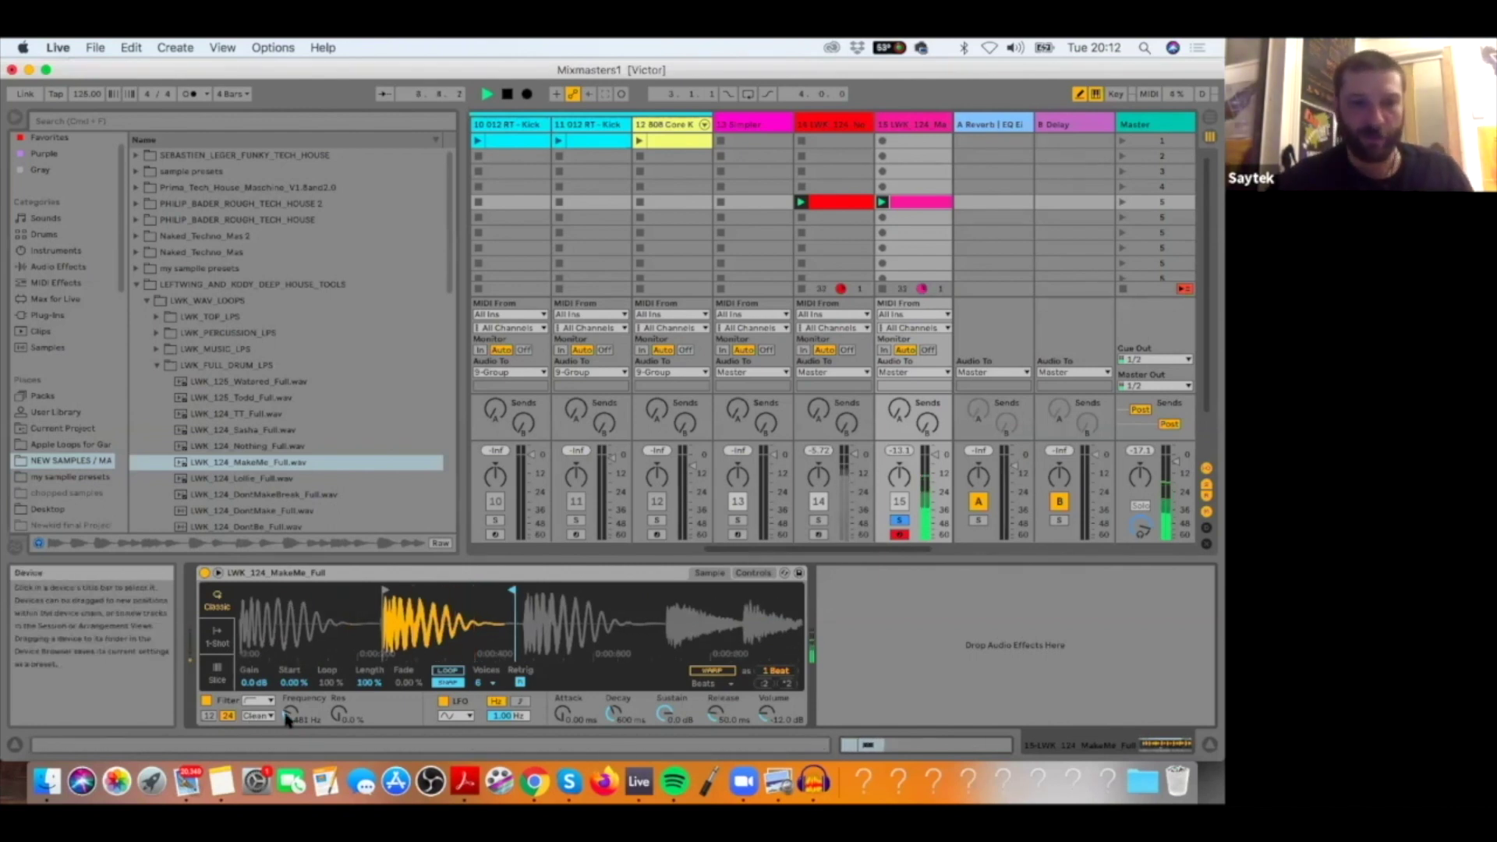
{"action": "left_click", "coordinate": [256, 716]}
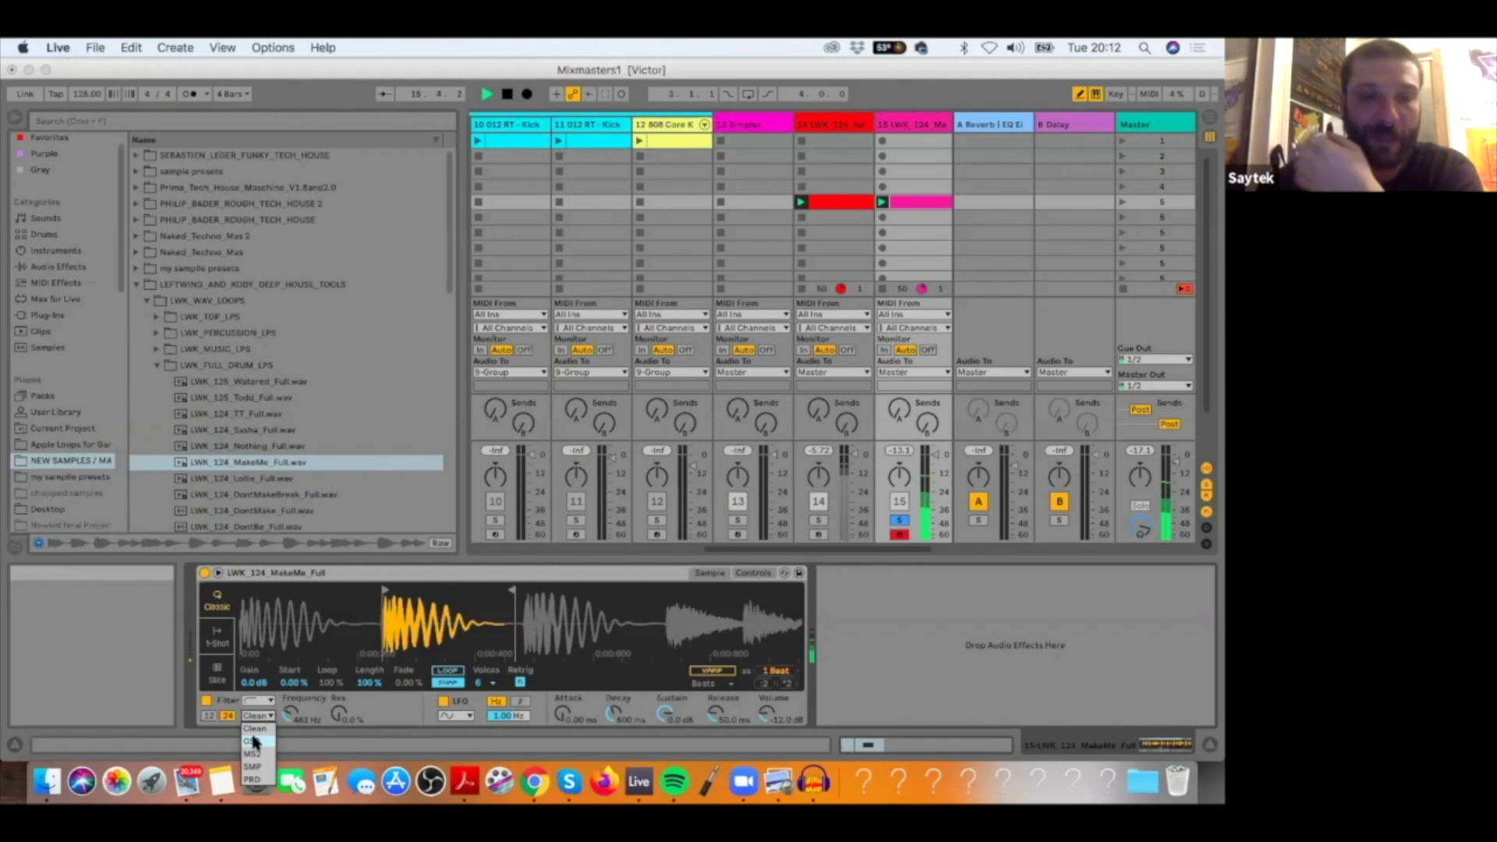
Step: Use OSR with 5.82 dB drive, then switch to MS2 at 23% resonance and solo track 14
{"action": "left_click", "coordinate": [253, 742]}
{"action": "left_click_drag", "start_coordinate": [380, 715], "coordinate": [380, 700]}
{"action": "left_click", "coordinate": [251, 716]}
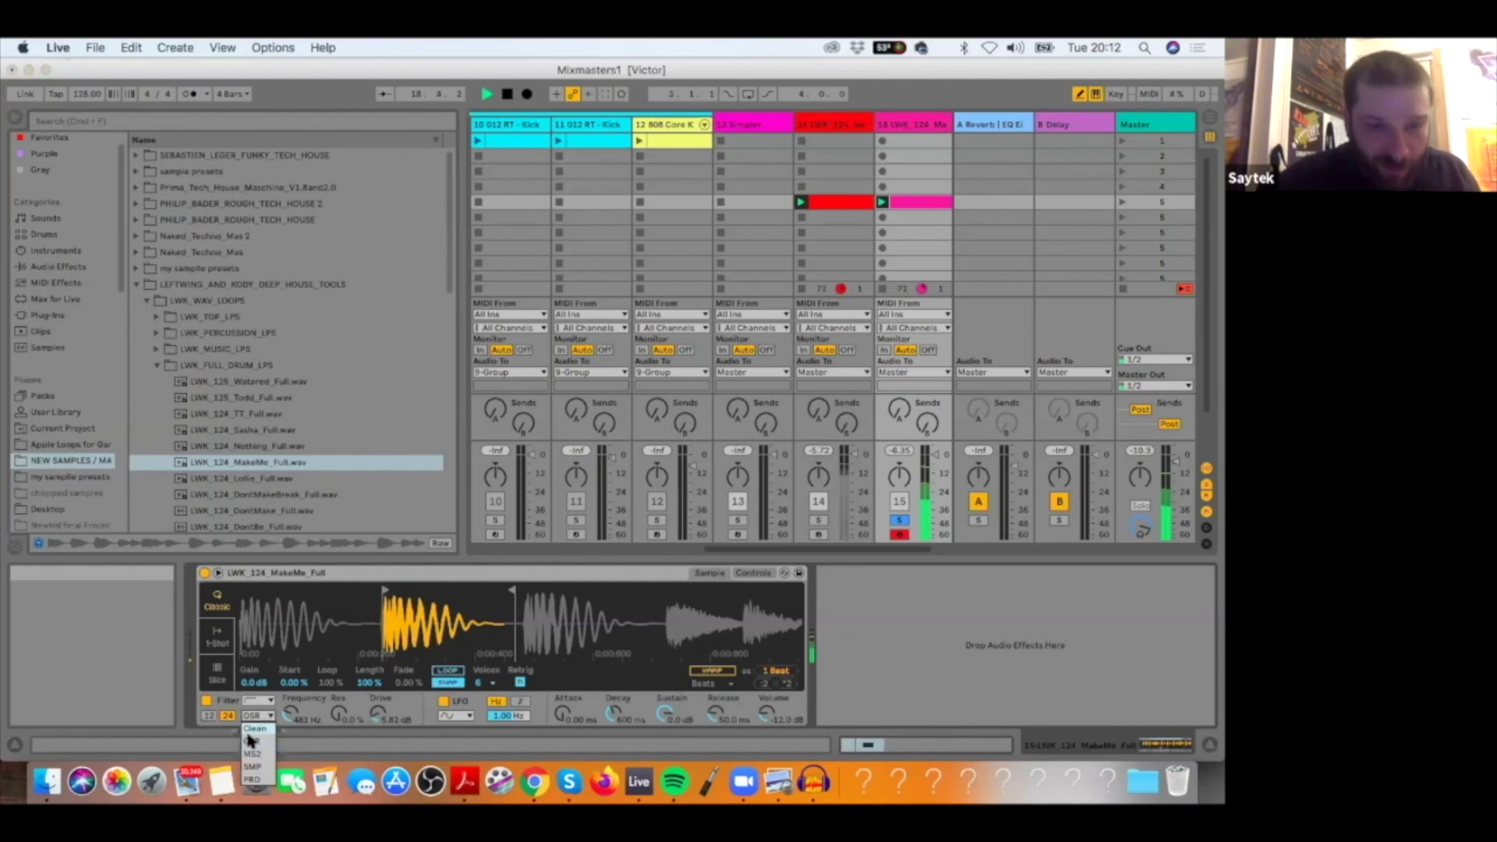
{"action": "left_click", "coordinate": [253, 755]}
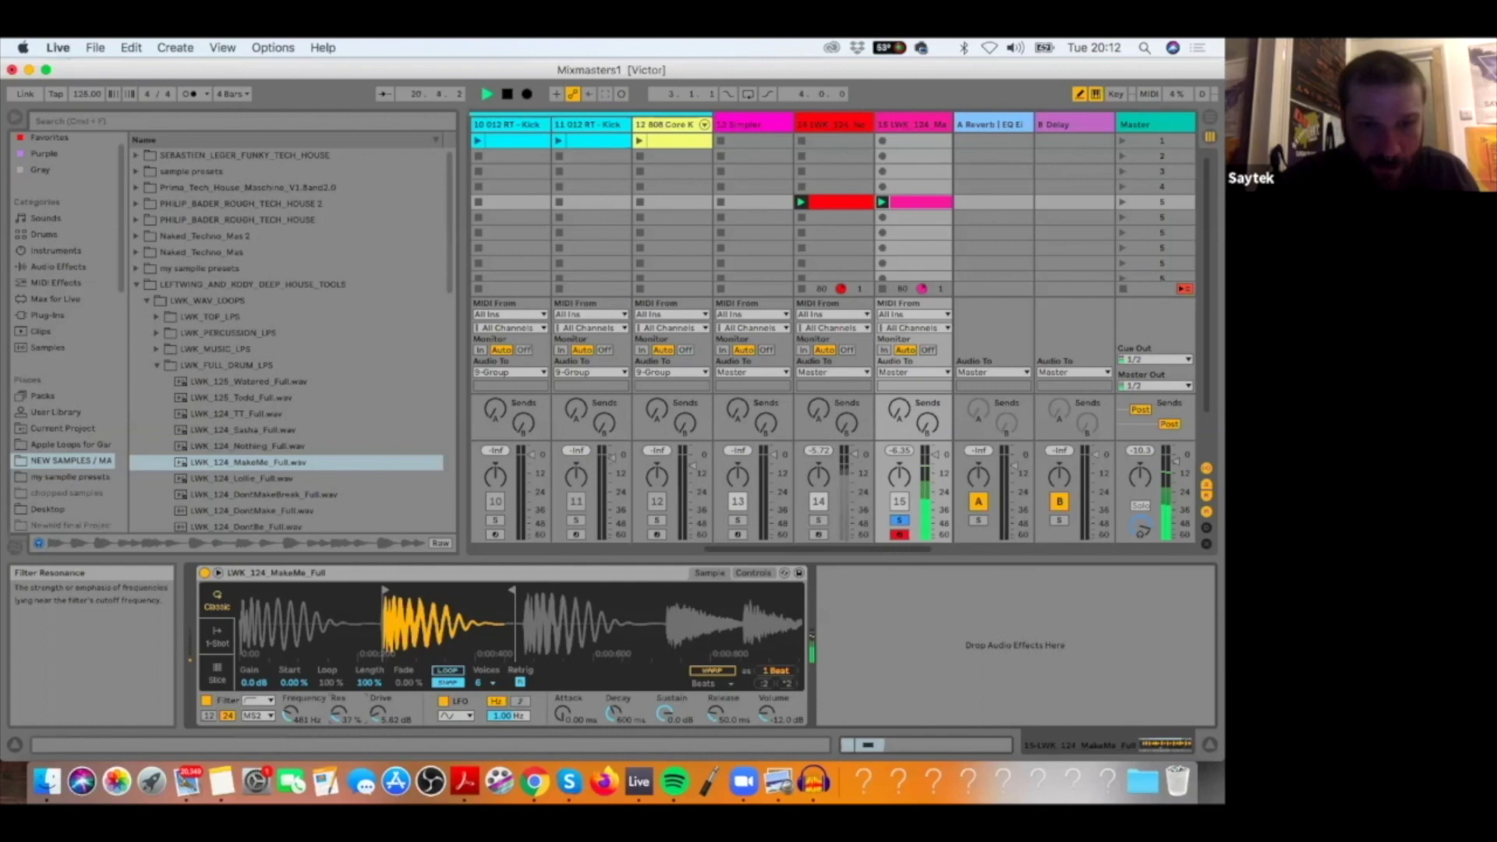
{"action": "left_click_drag", "start_coordinate": [339, 713], "coordinate": [338, 723]}
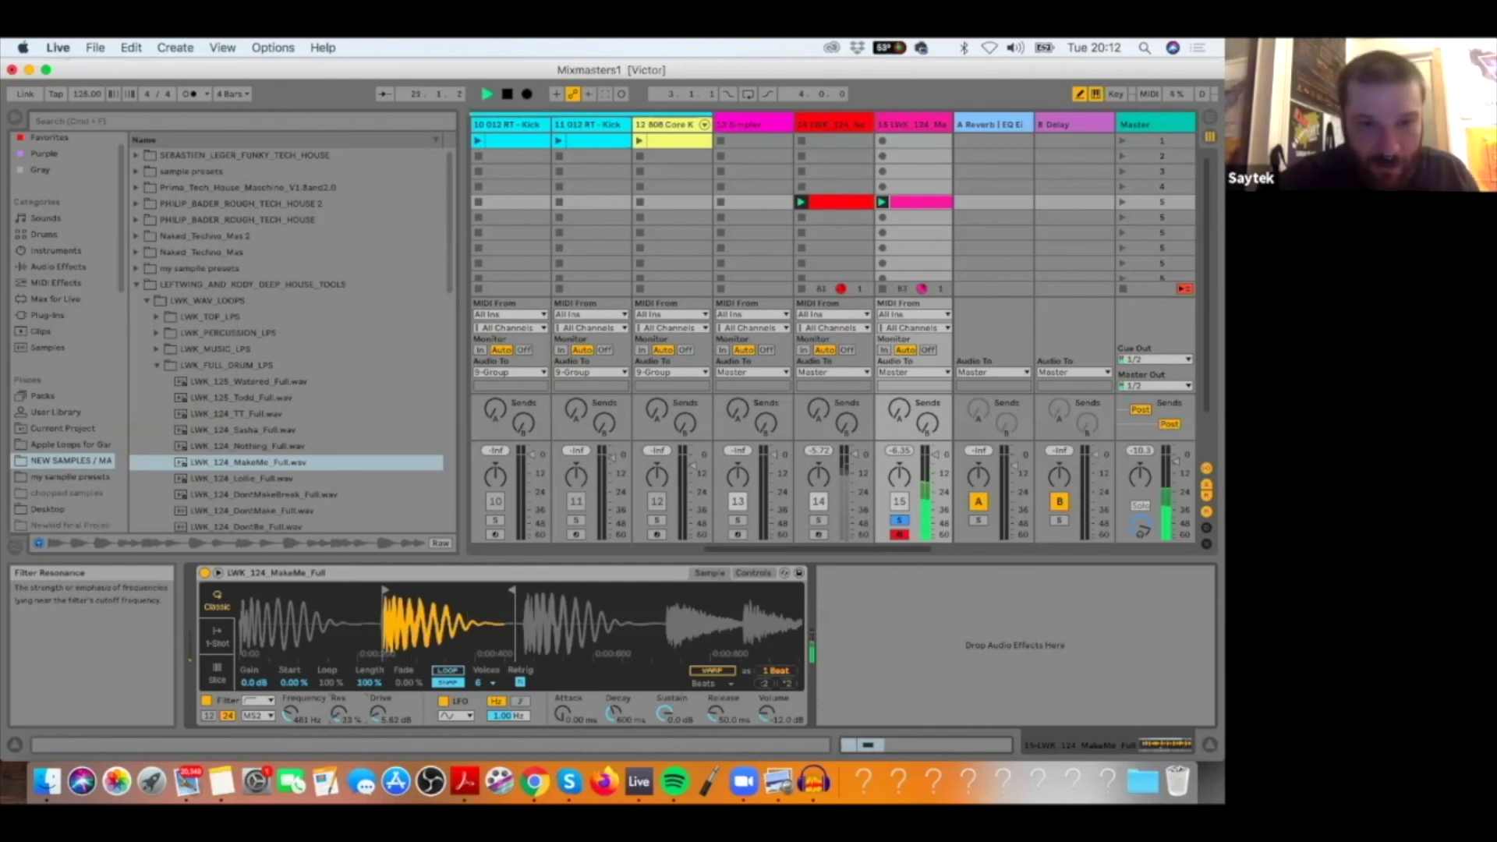
{"action": "left_click", "coordinate": [818, 520]}
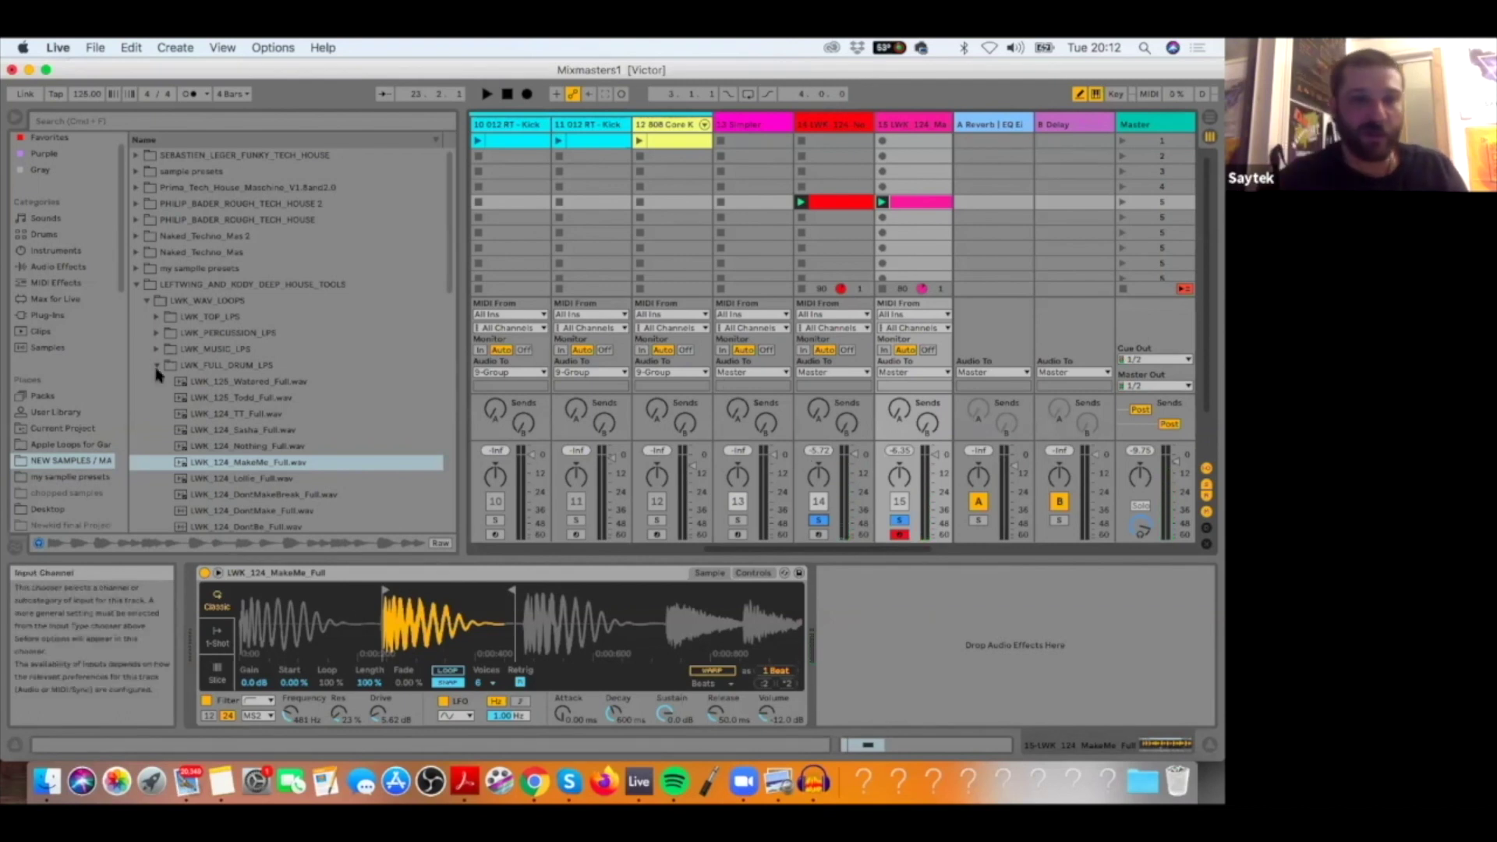
Step: Preview the LWK_124_Lollie_Full and LWK_124_DontMakeBreak_Full drum loops
{"action": "left_click", "coordinate": [247, 482]}
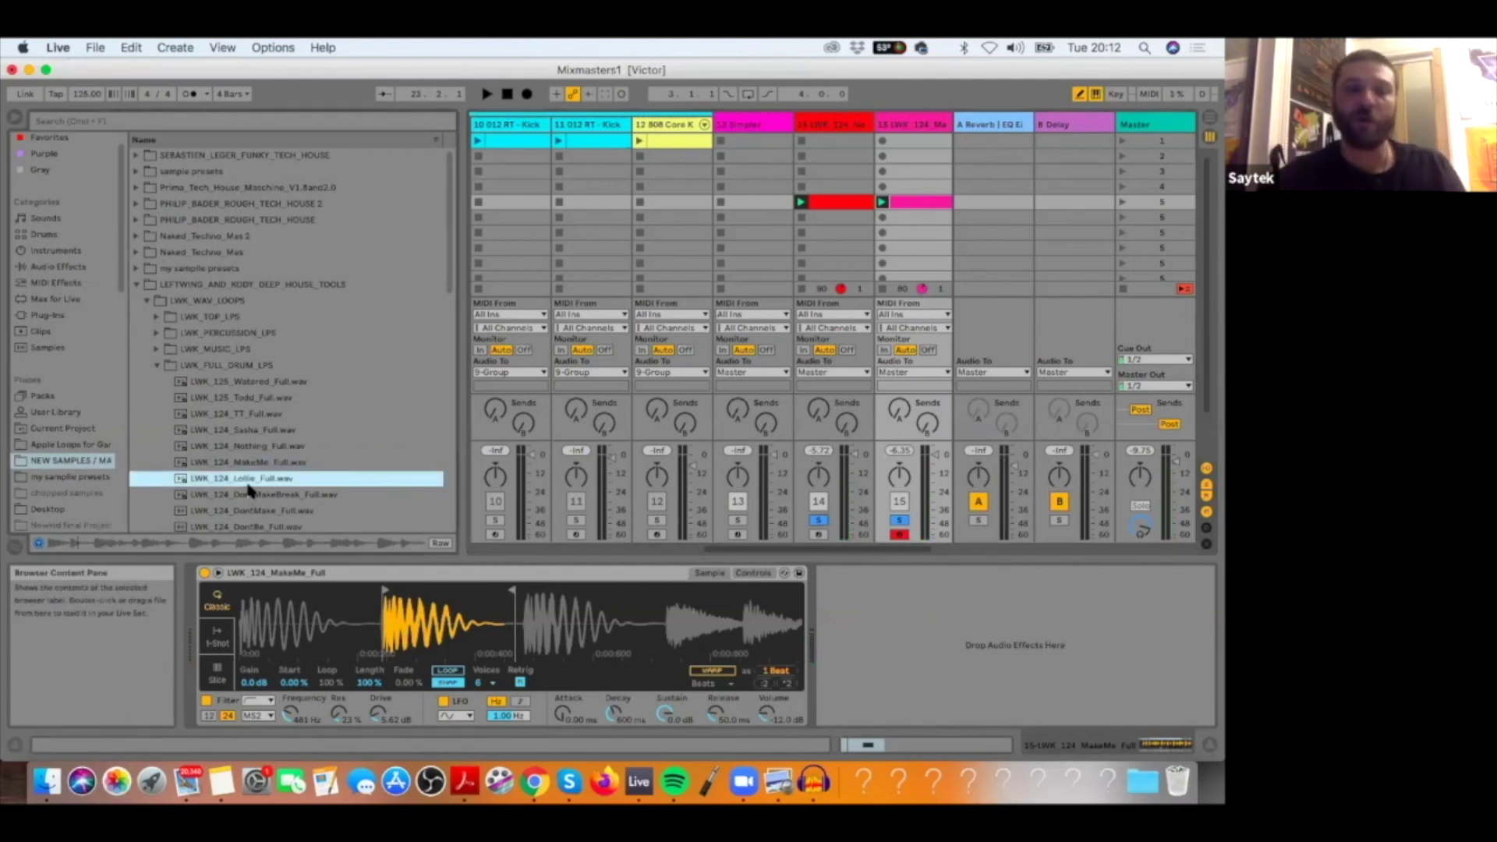
{"action": "left_click", "coordinate": [247, 495]}
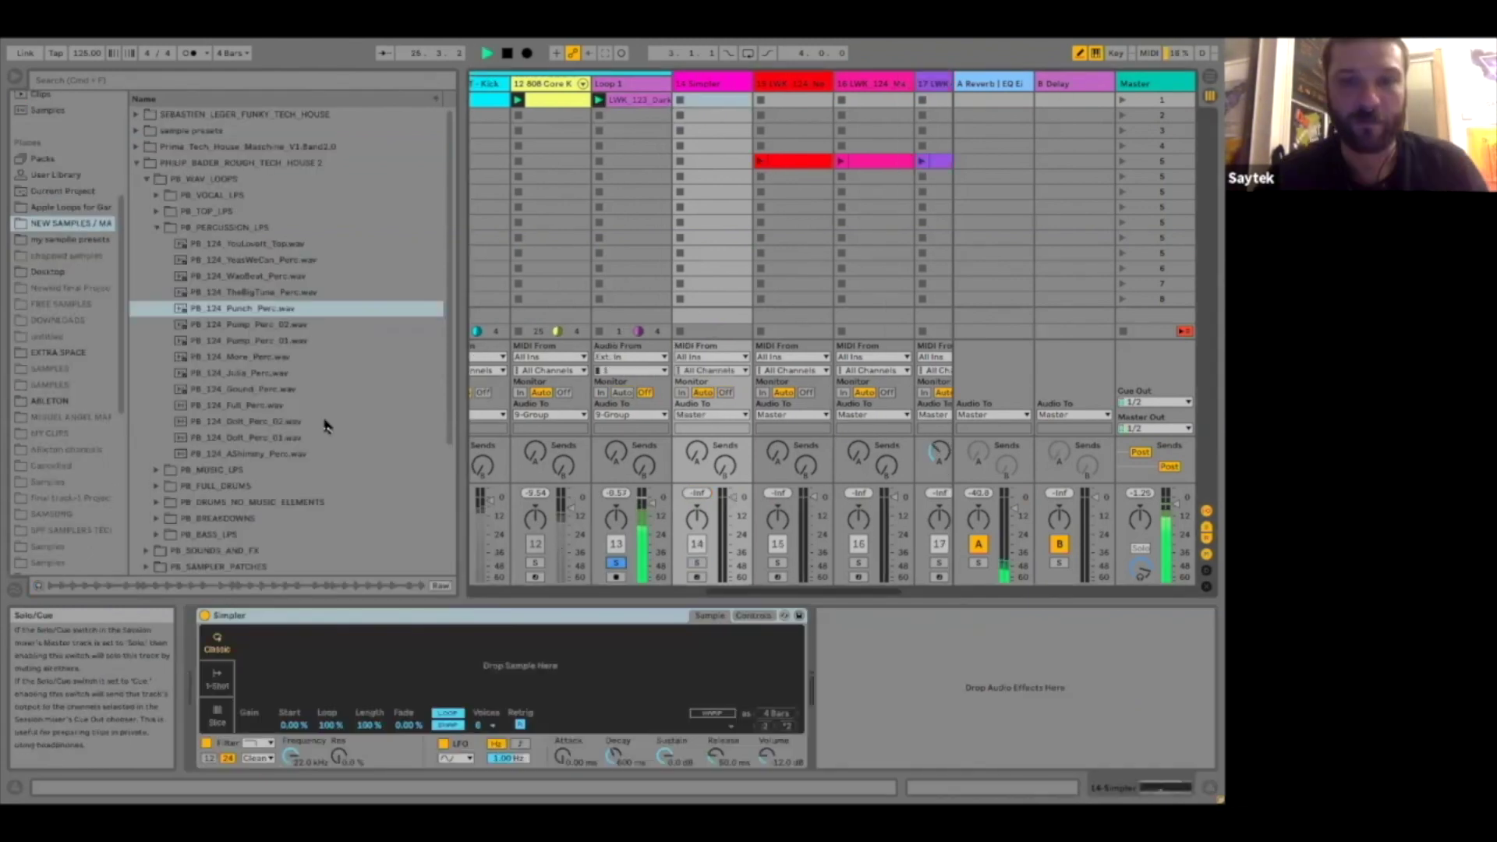
Step: Preview Pump_Perc_01, WaoBeat_Perc and TheBigTune_Perc, then drop PB_124_TheBigTune_Perc into a Loop 1 slot
{"action": "left_click", "coordinate": [256, 341]}
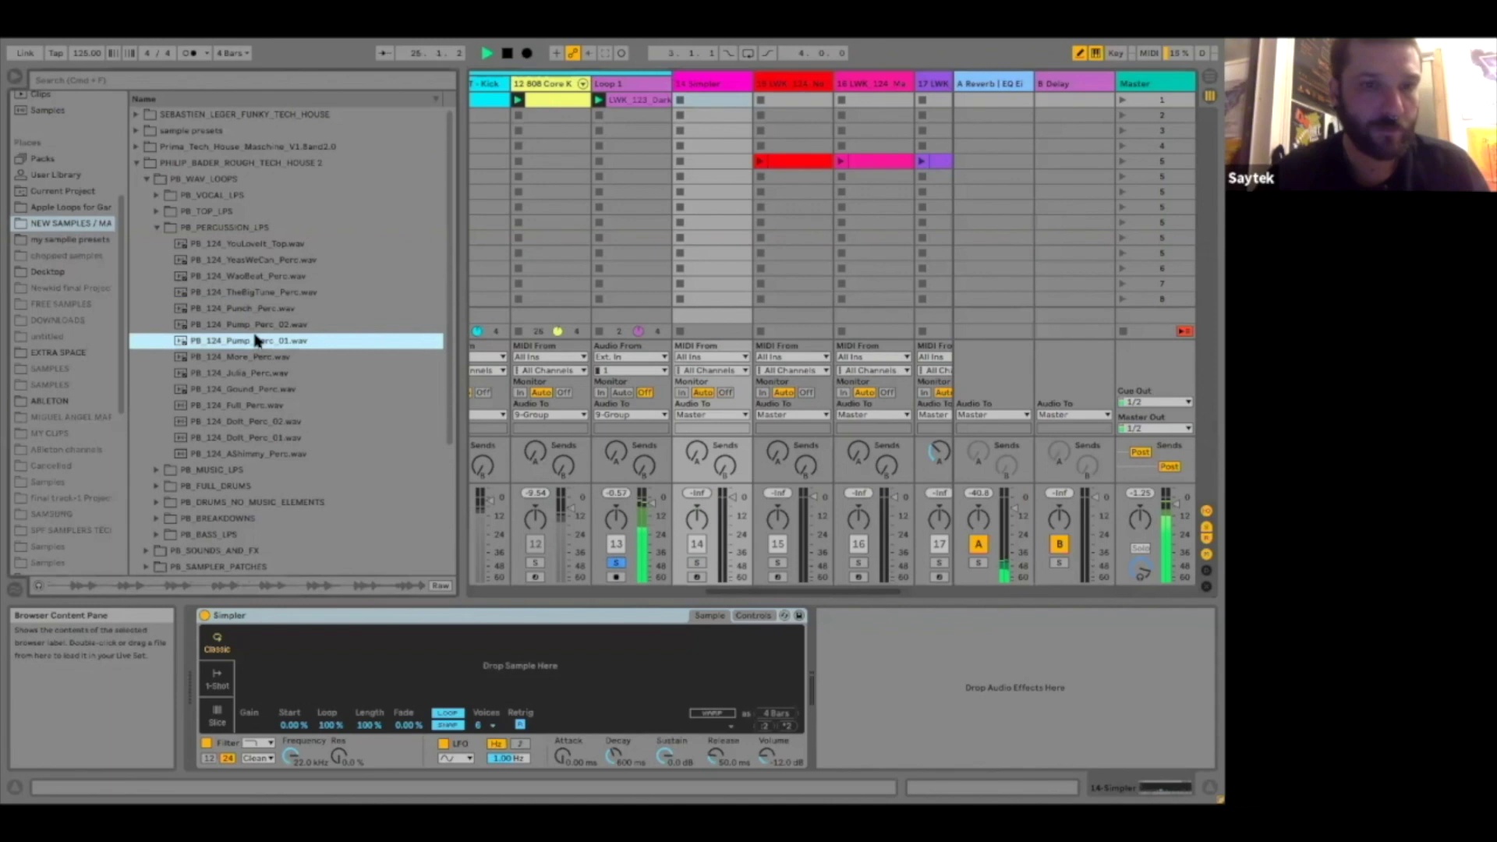
{"action": "left_click", "coordinate": [245, 278]}
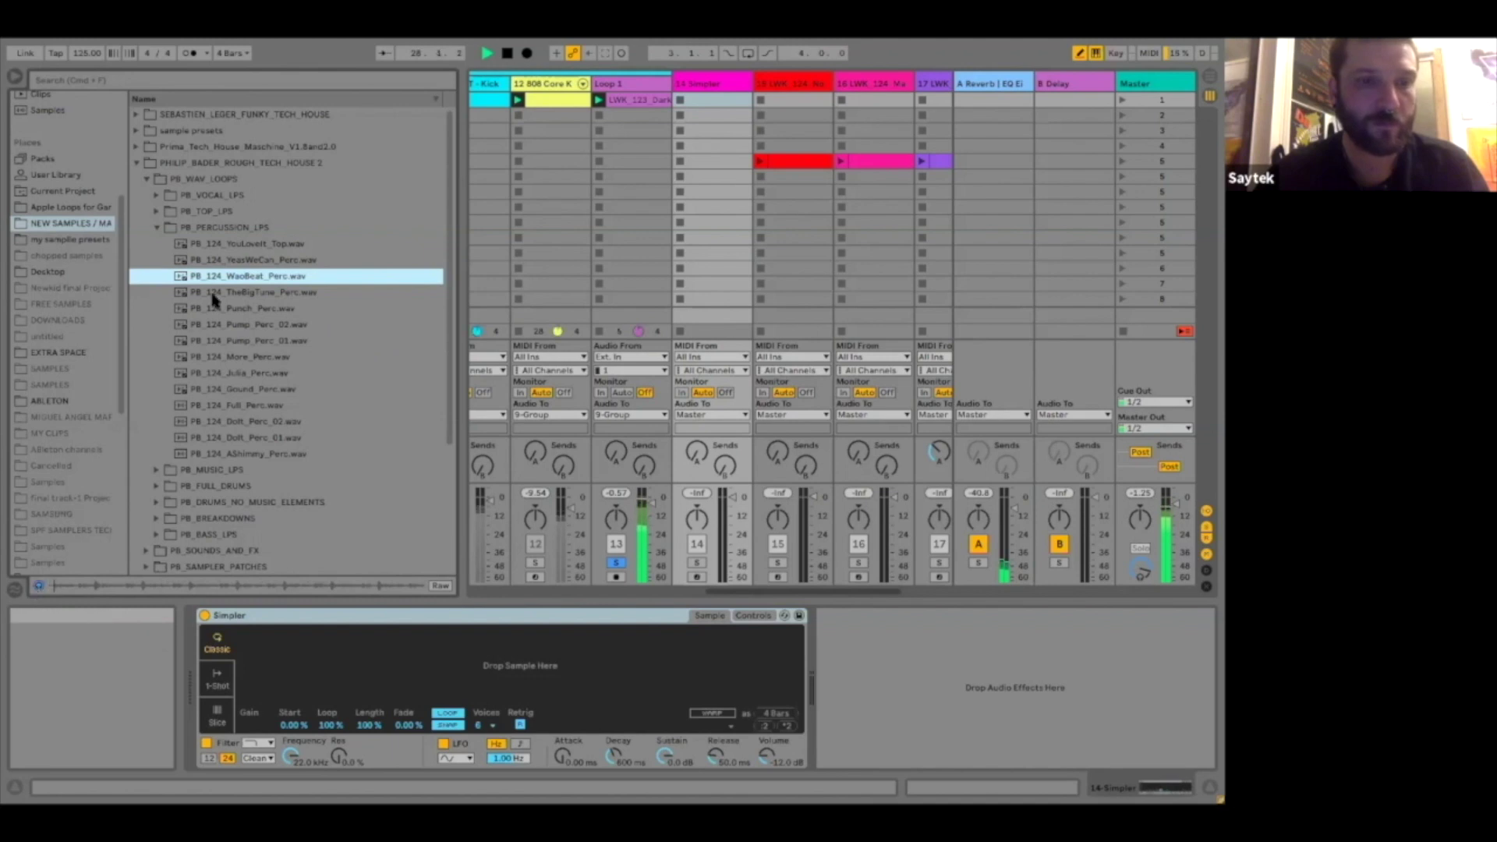
{"action": "left_click", "coordinate": [216, 294]}
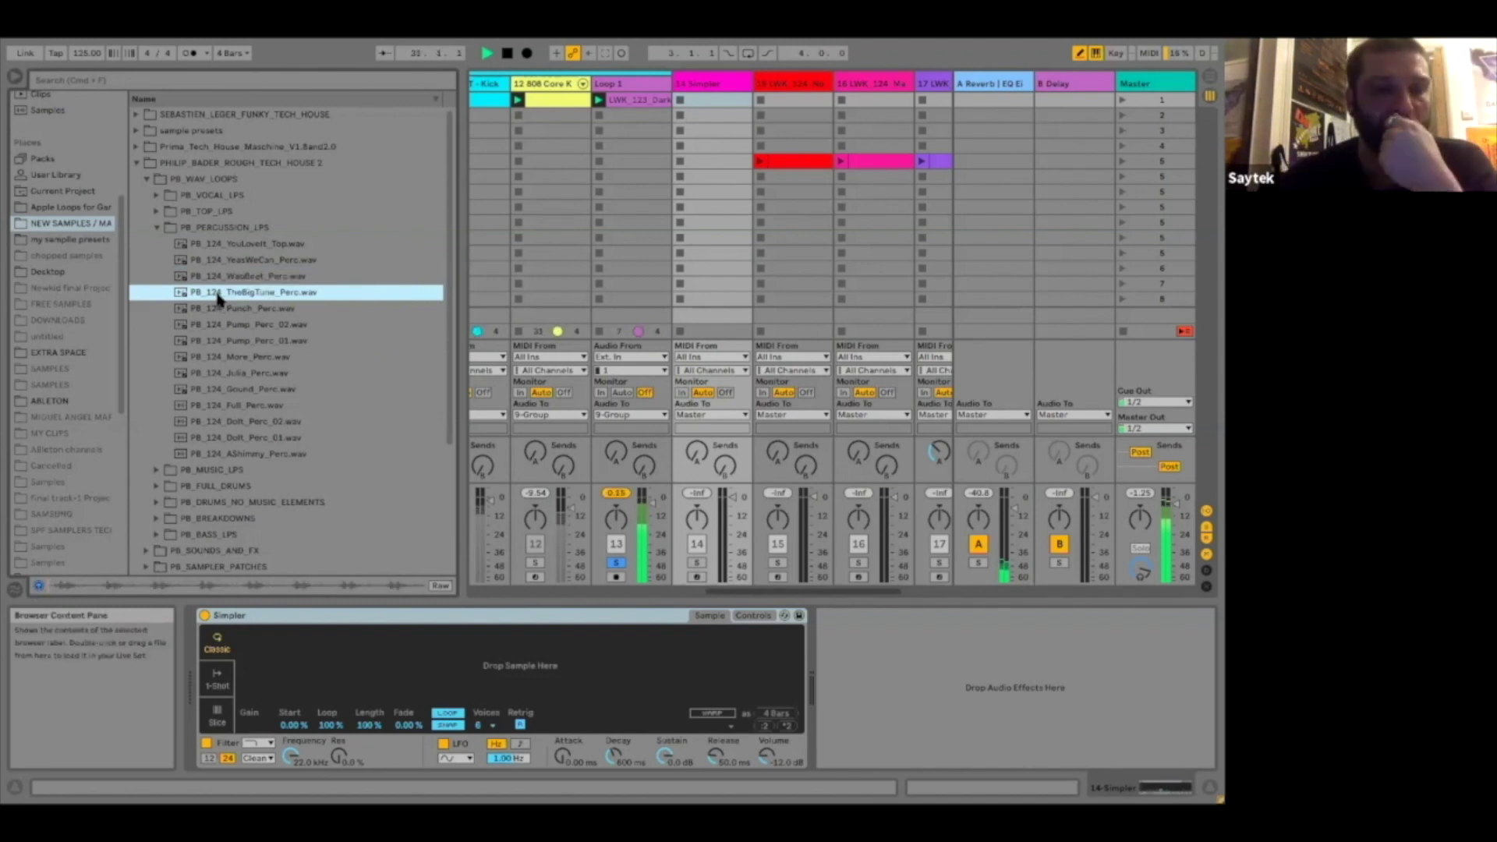
{"action": "left_click_drag", "start_coordinate": [280, 321], "coordinate": [625, 148]}
Step: Insert audio track 14, move the TheBigTune clip into it, solo it, and open the clip
{"action": "left_click", "coordinate": [177, 47]}
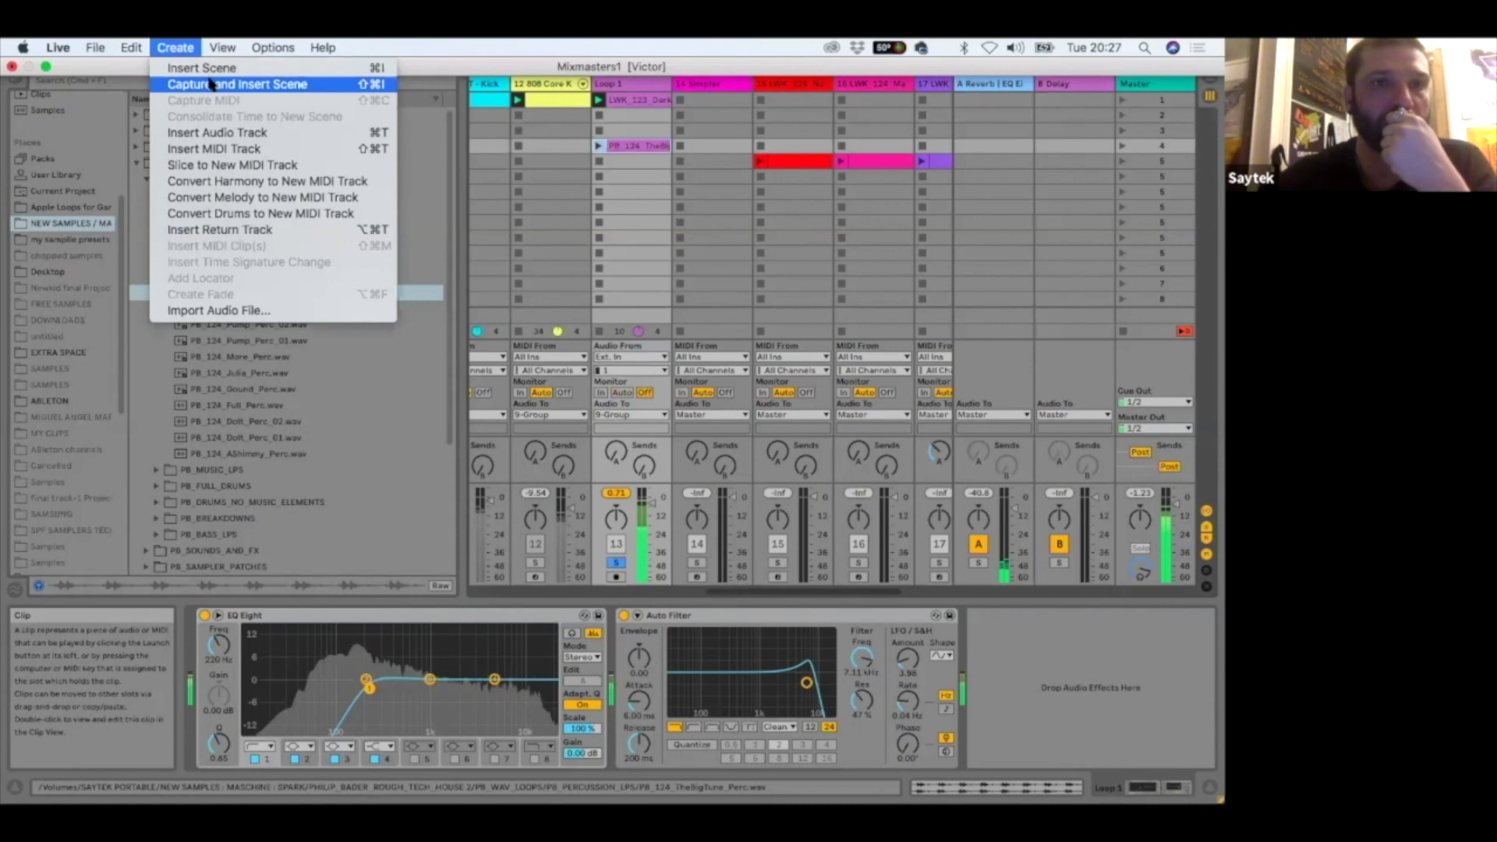
{"action": "left_click", "coordinate": [217, 135]}
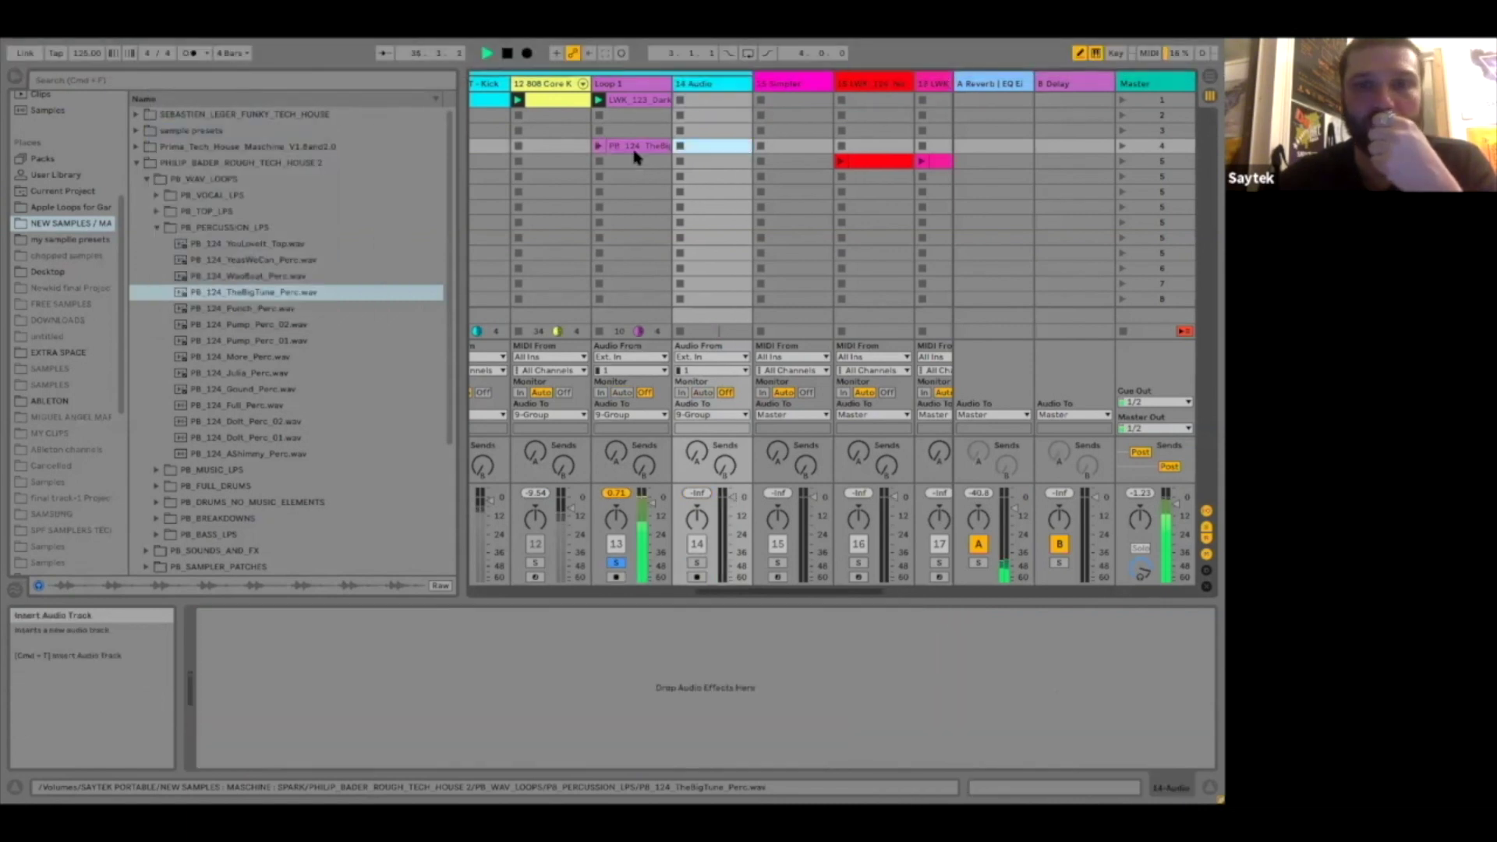
{"action": "left_click_drag", "start_coordinate": [635, 148], "coordinate": [678, 101]}
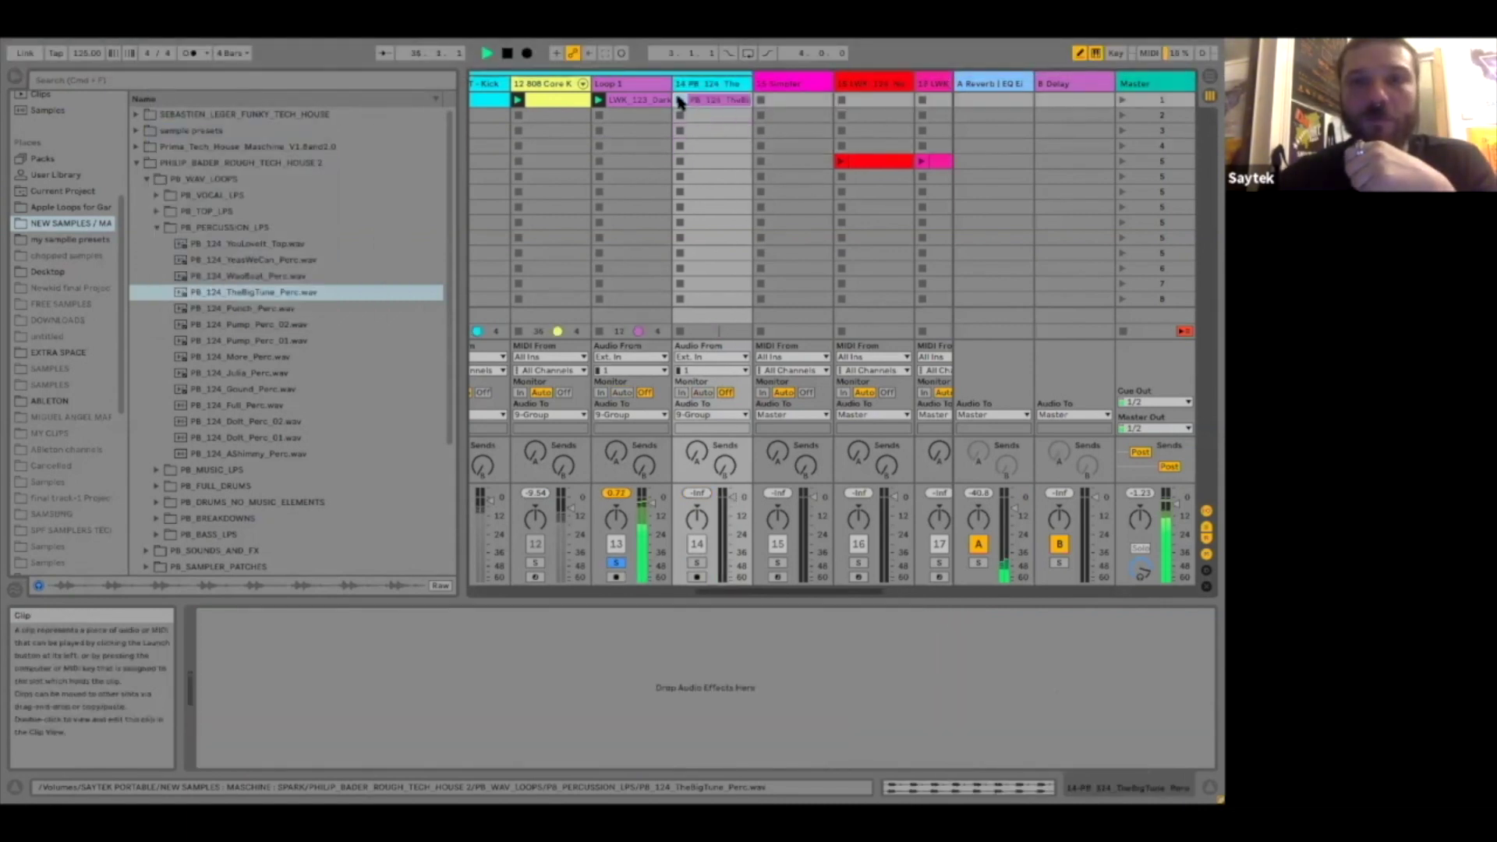
{"action": "left_click", "coordinate": [697, 563]}
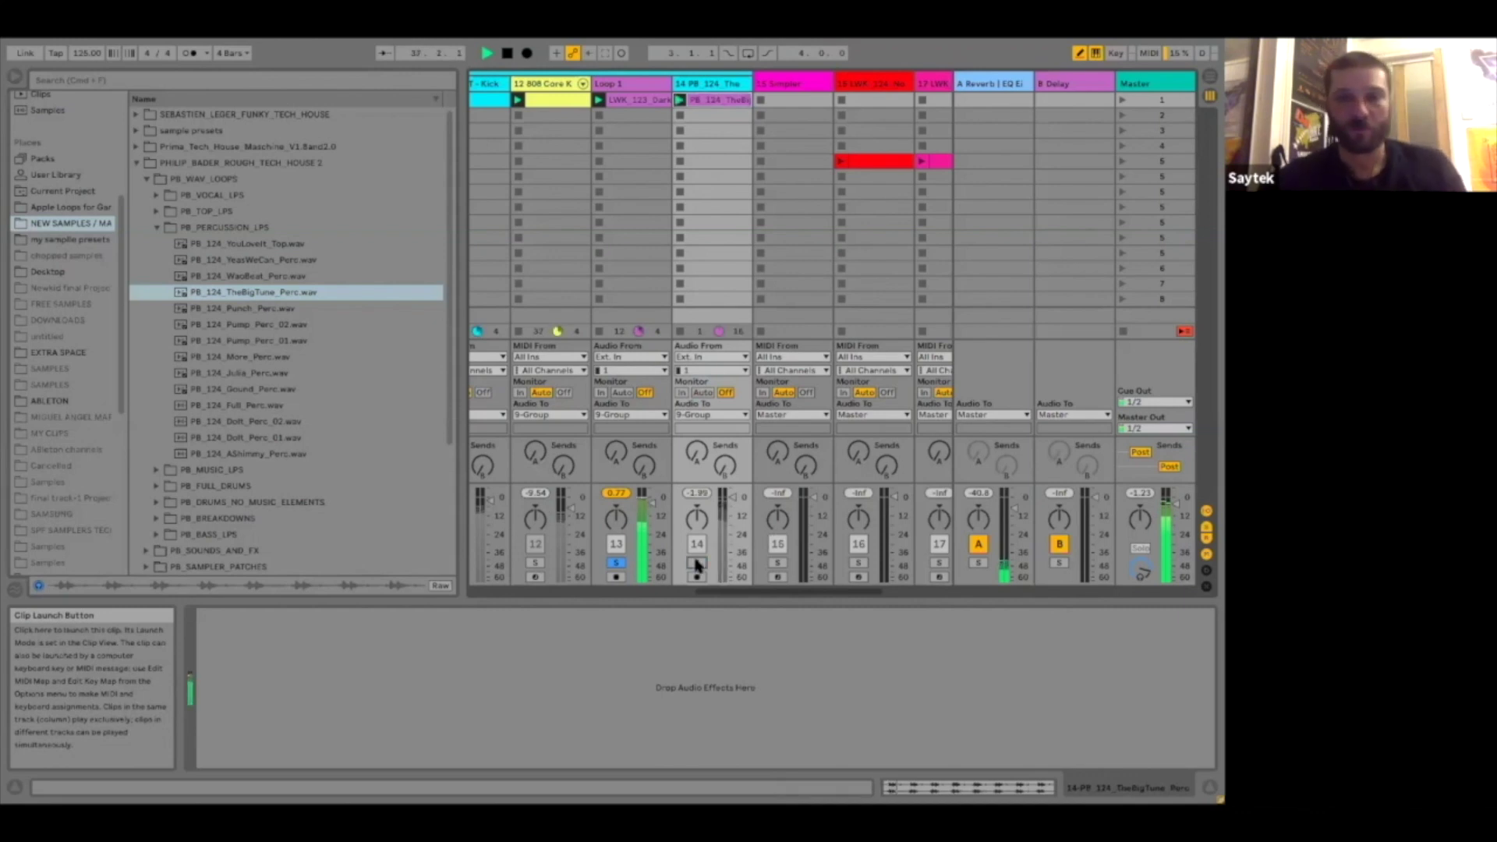
{"action": "left_click", "coordinate": [701, 102]}
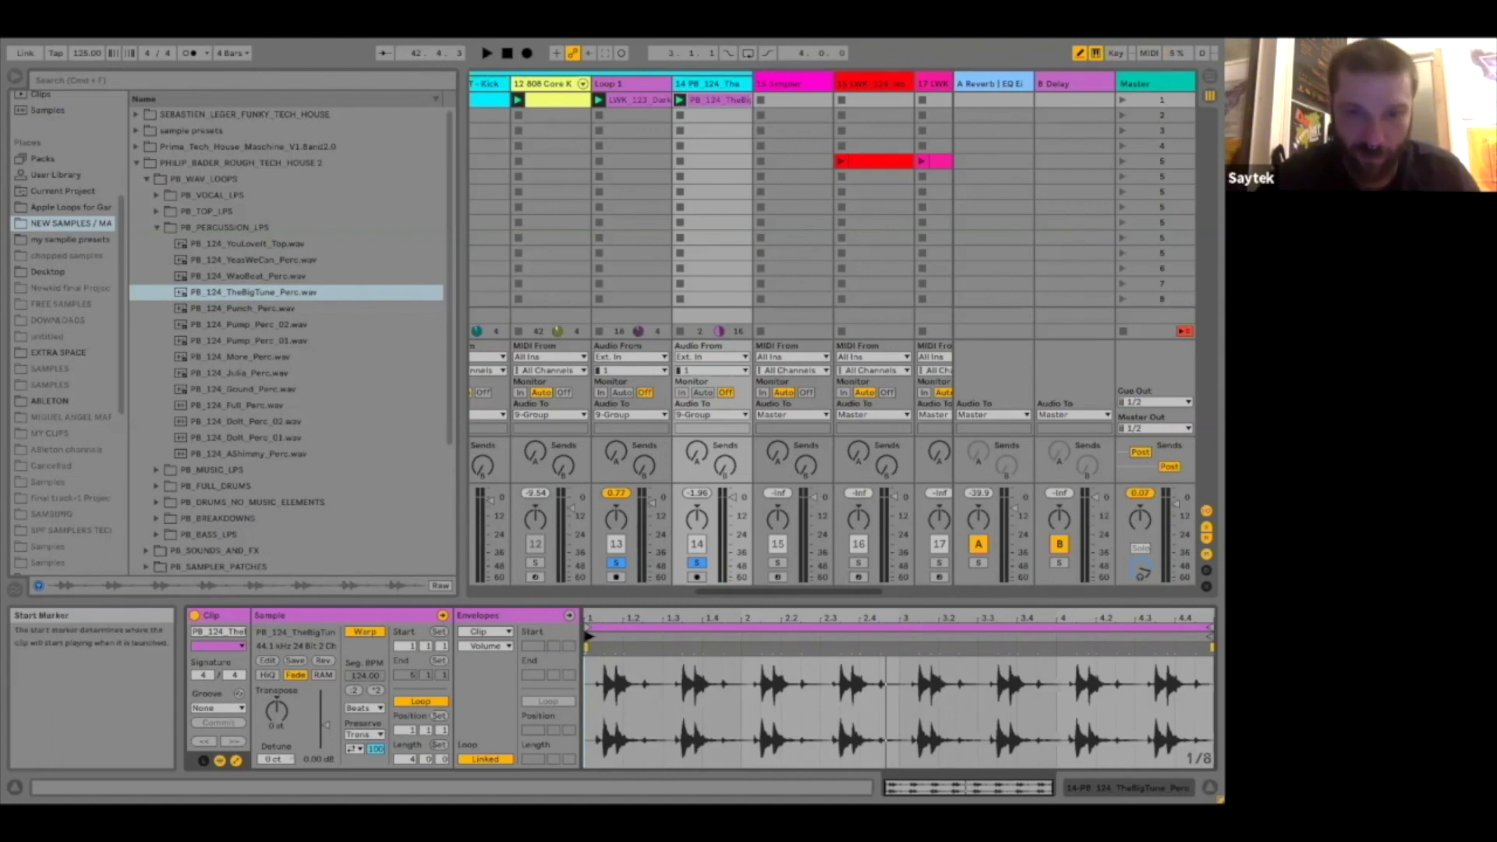
Step: Set the TheBigTune clip start to 1.3.1, hide the Sample box and keep Envelopes showing
{"action": "key", "text": "space"}
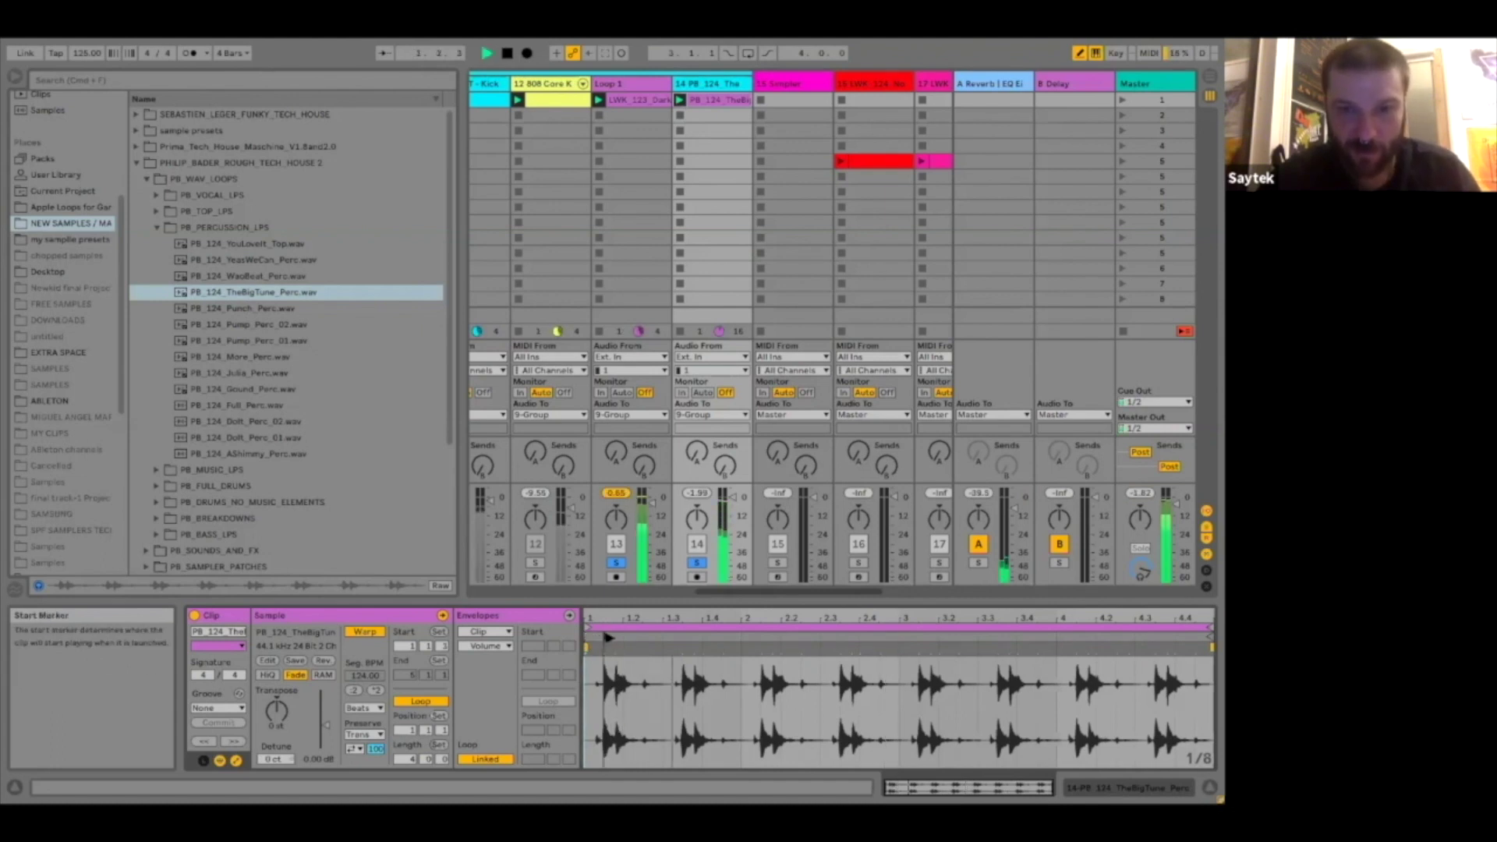
{"action": "left_click_drag", "start_coordinate": [608, 638], "coordinate": [669, 639]}
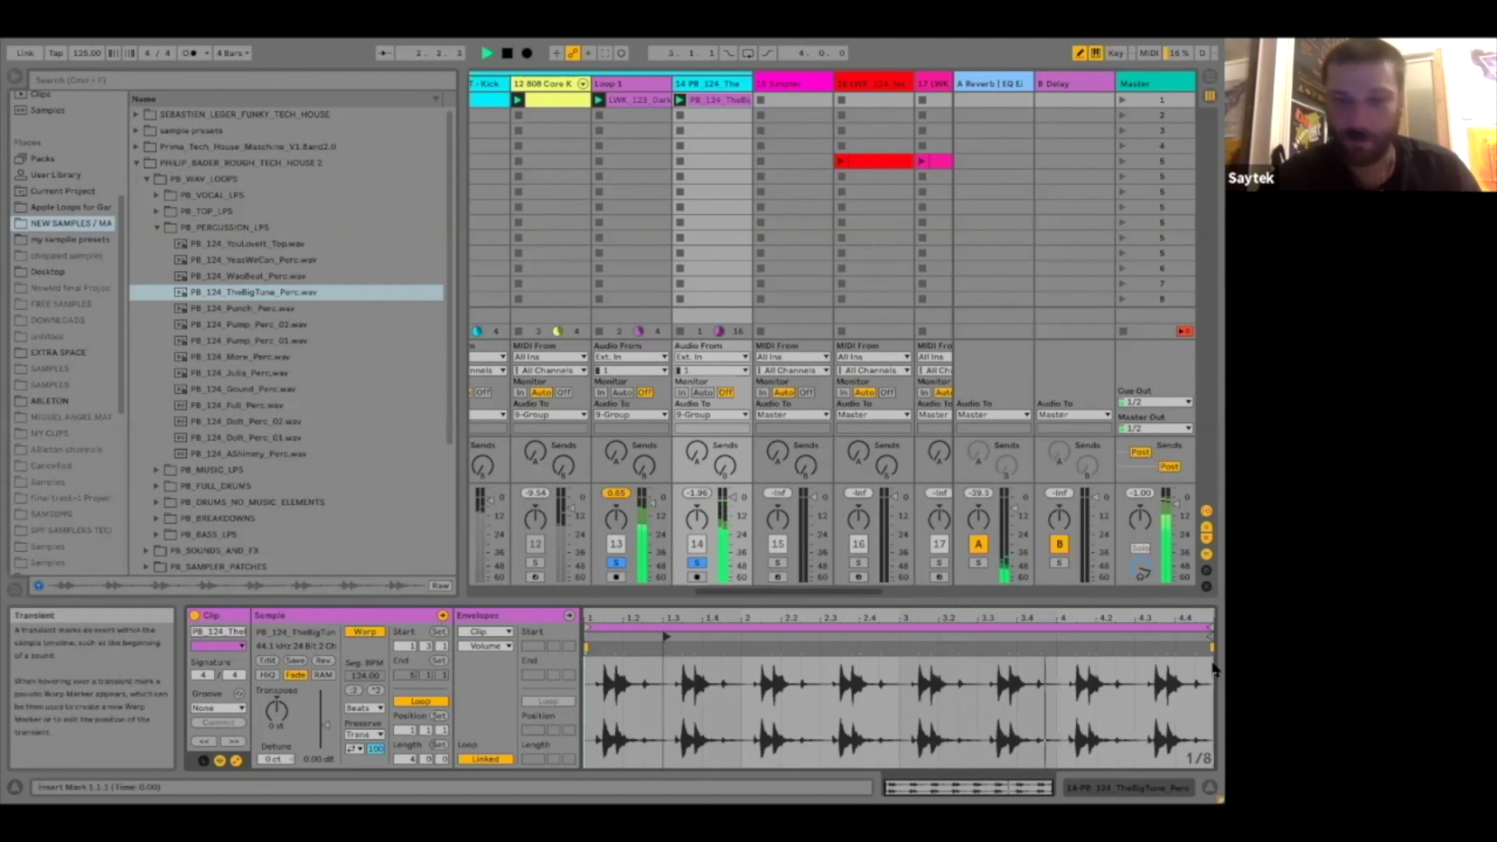
{"action": "key", "text": "space"}
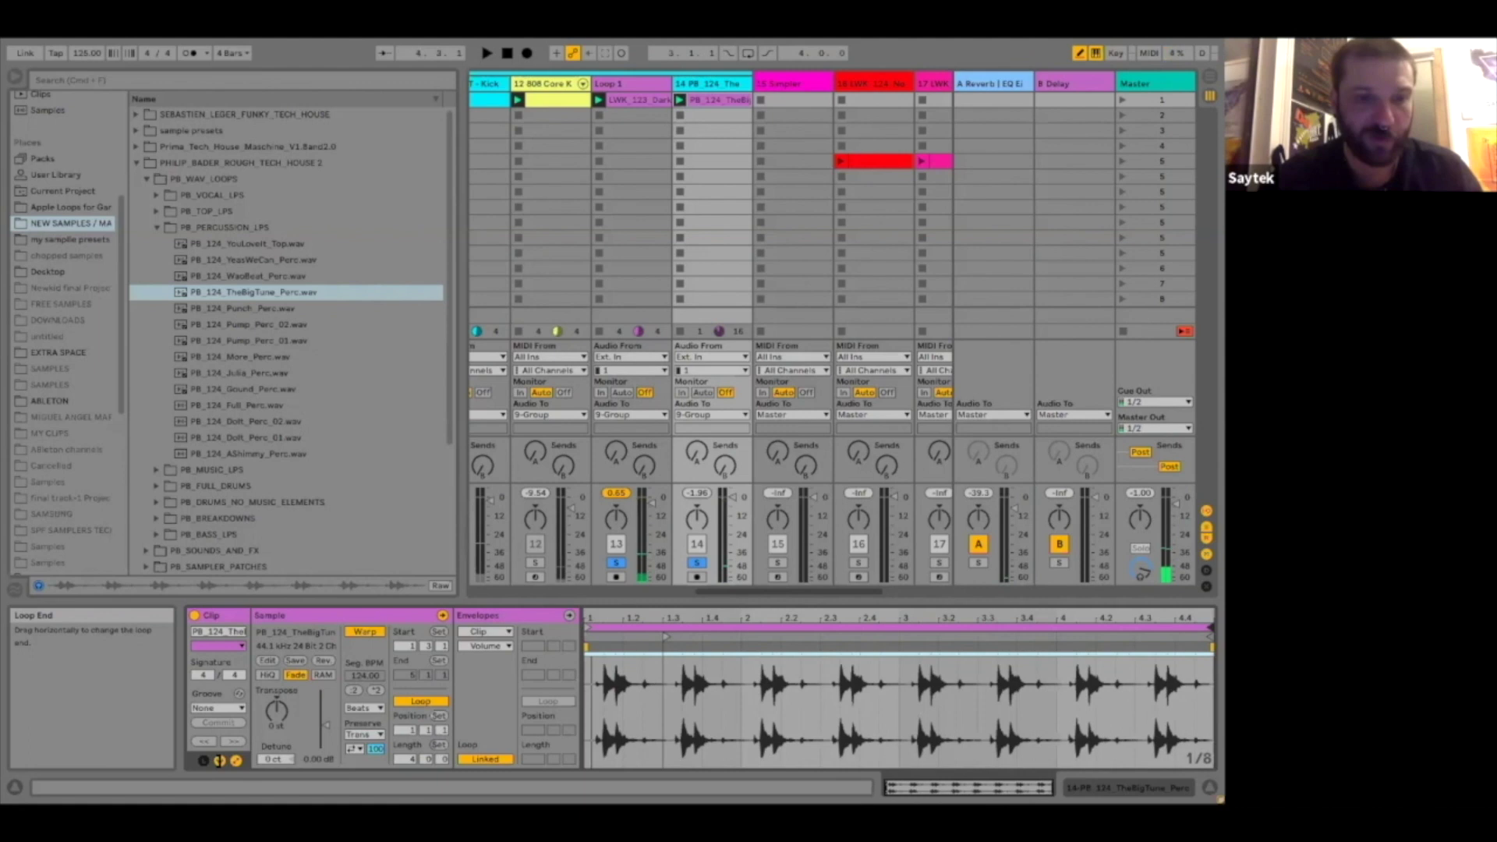
{"action": "left_click", "coordinate": [236, 760]}
{"action": "left_click", "coordinate": [236, 761]}
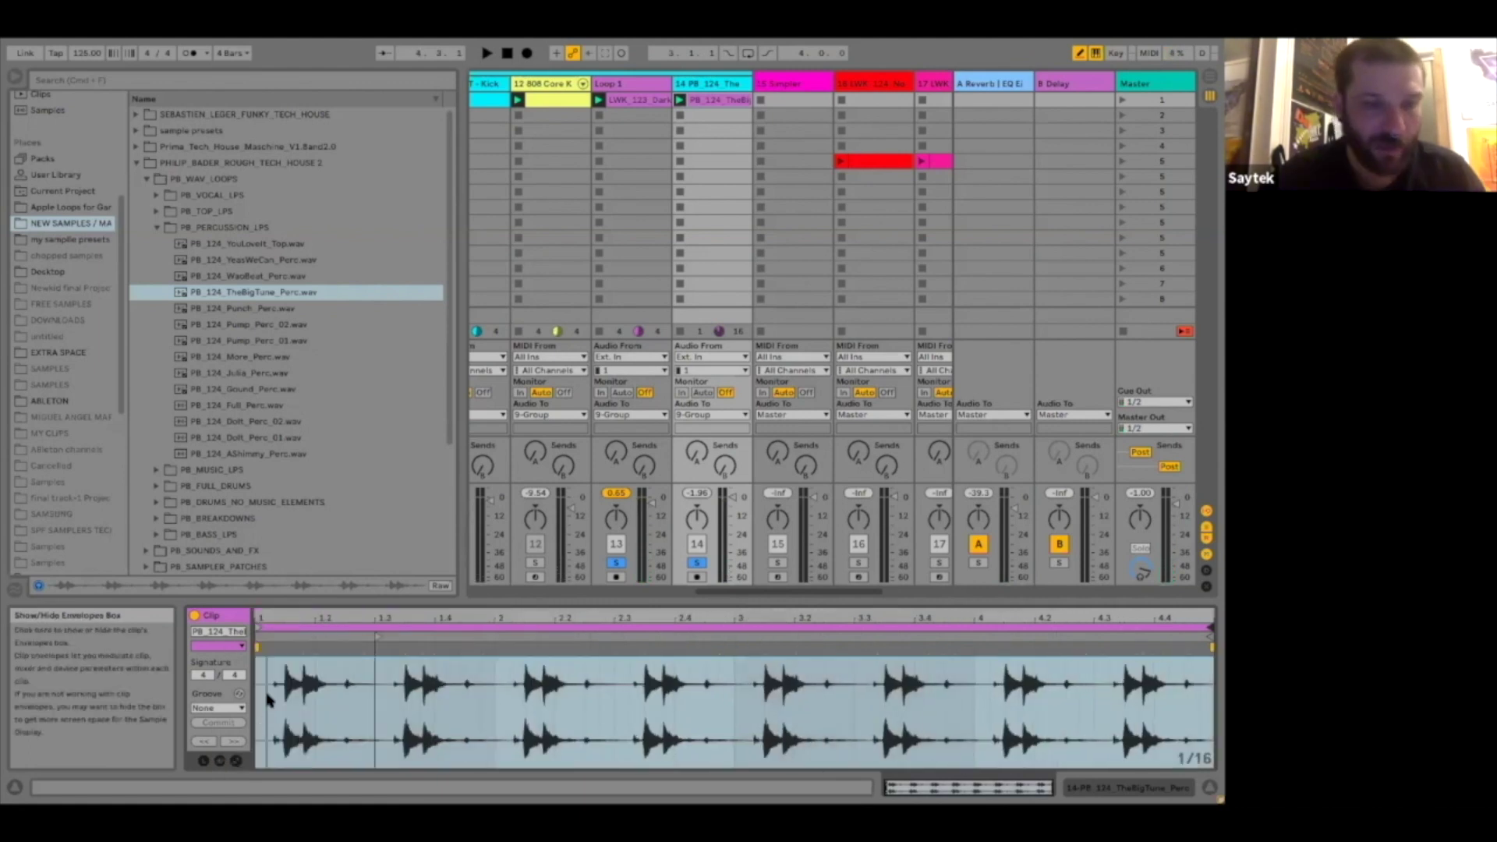
{"action": "left_click", "coordinate": [237, 761]}
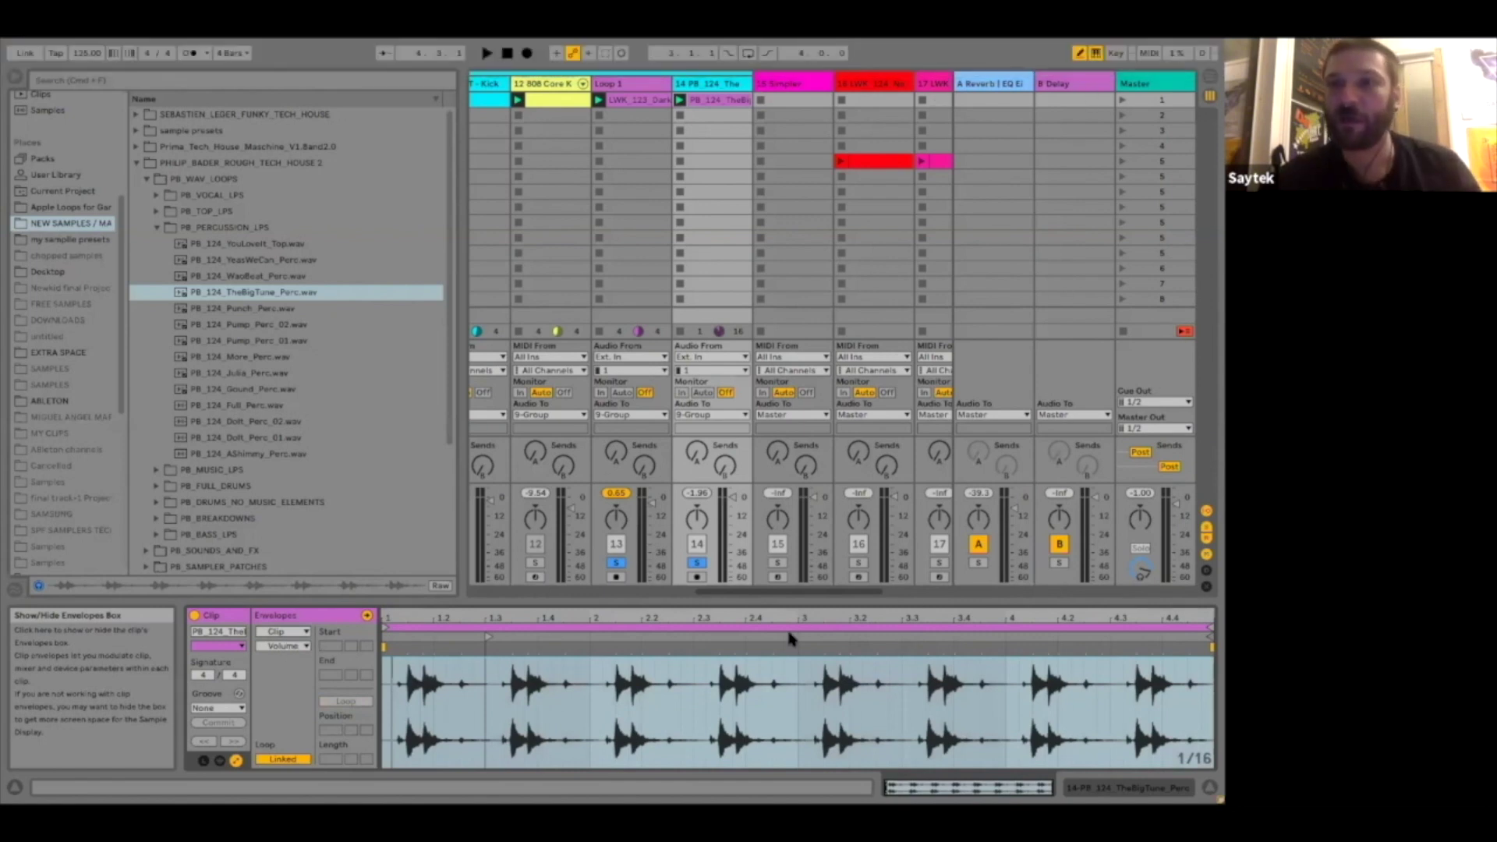
Step: Set a 1/4 fixed grid and draw clip volume steps from 1.3 to 2 and around 2.3
{"action": "right_click", "coordinate": [501, 688]}
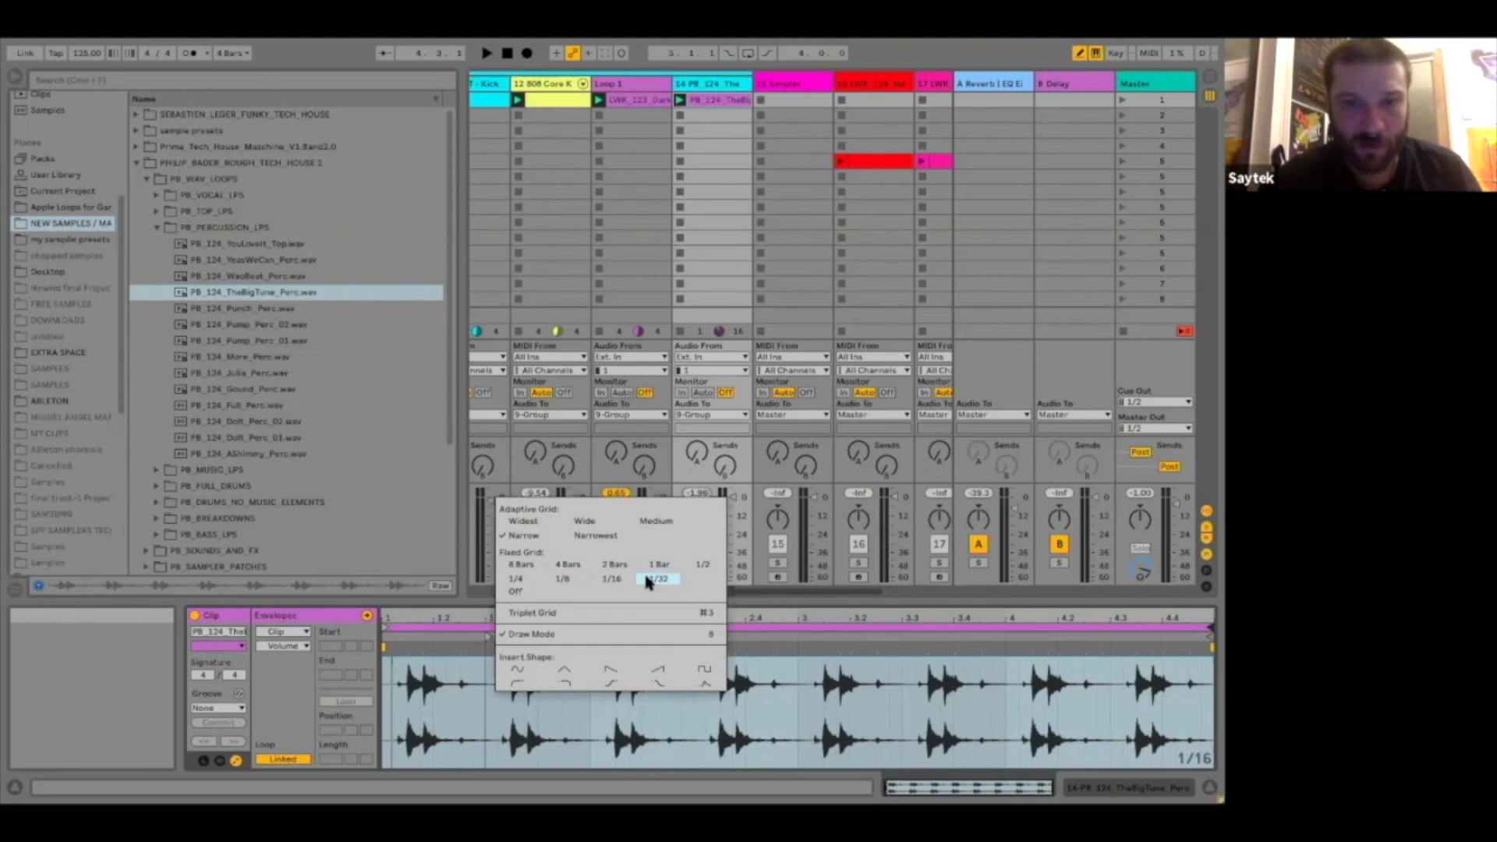
{"action": "left_click", "coordinate": [515, 579]}
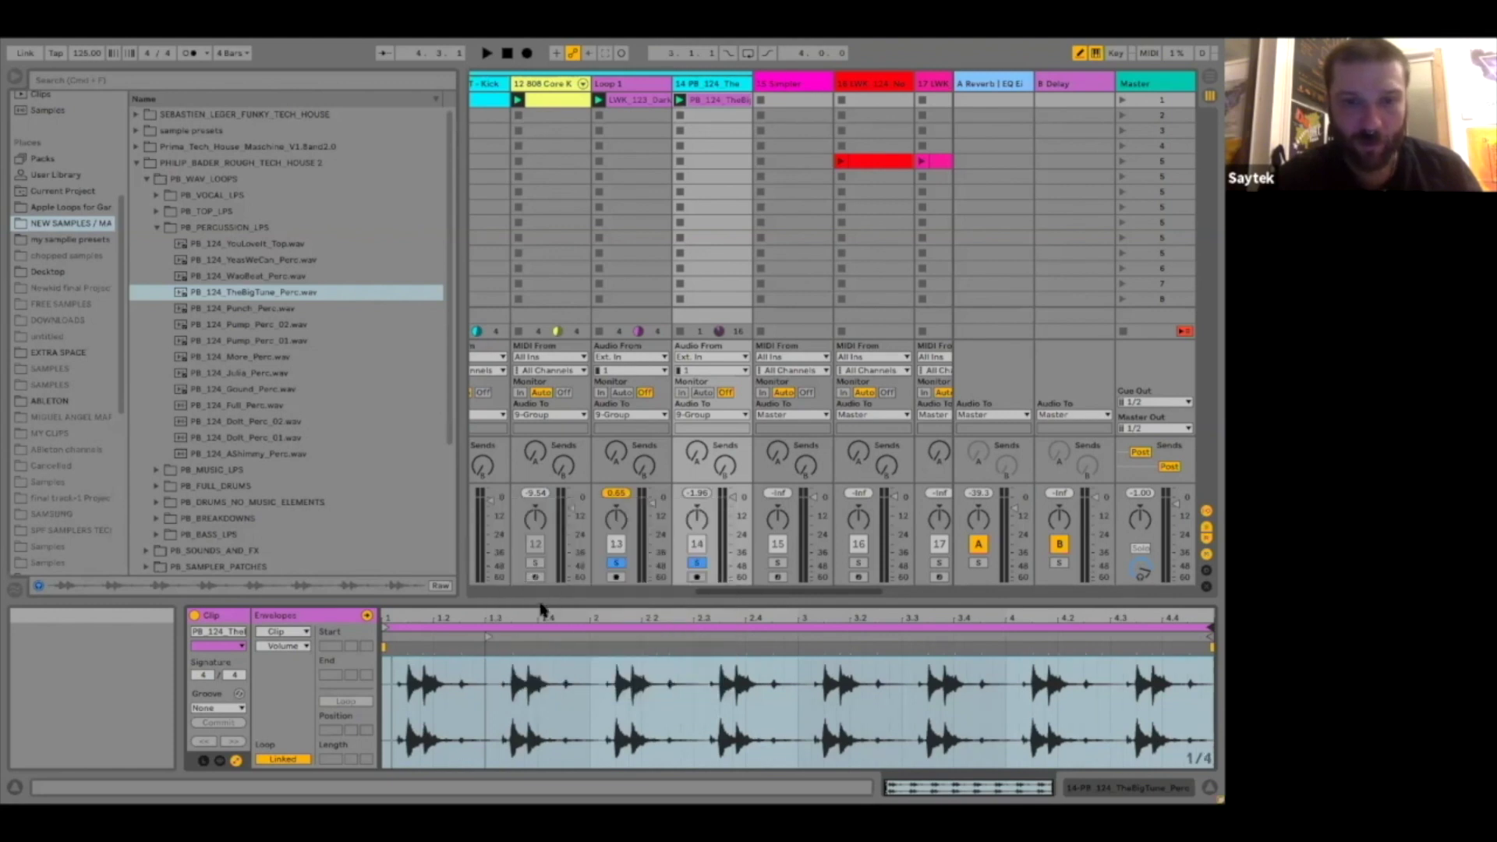
{"action": "left_click", "coordinate": [558, 661]}
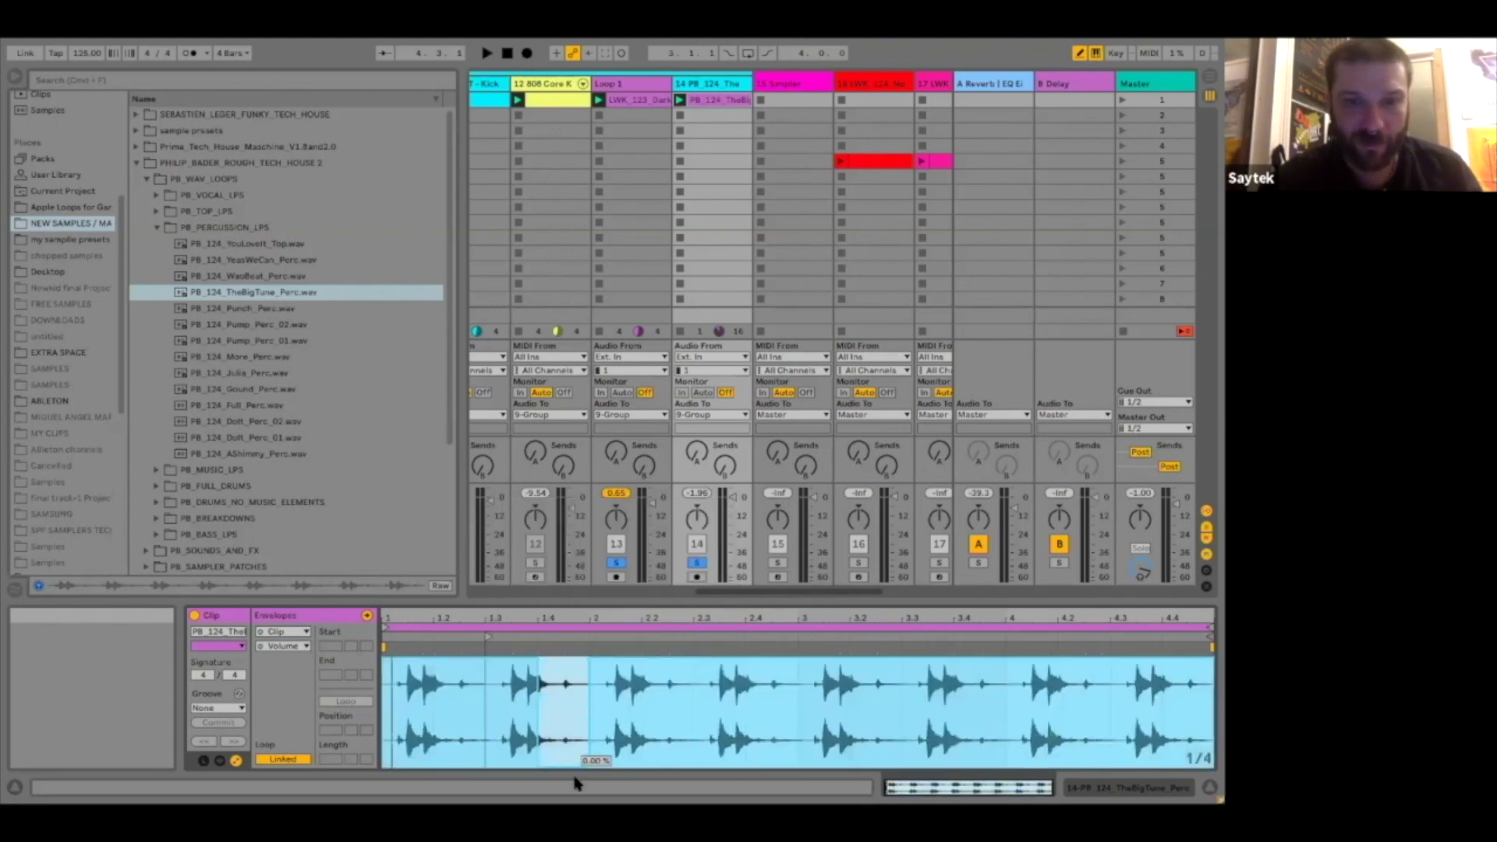
{"action": "key", "text": "space"}
{"action": "left_click", "coordinate": [515, 702]}
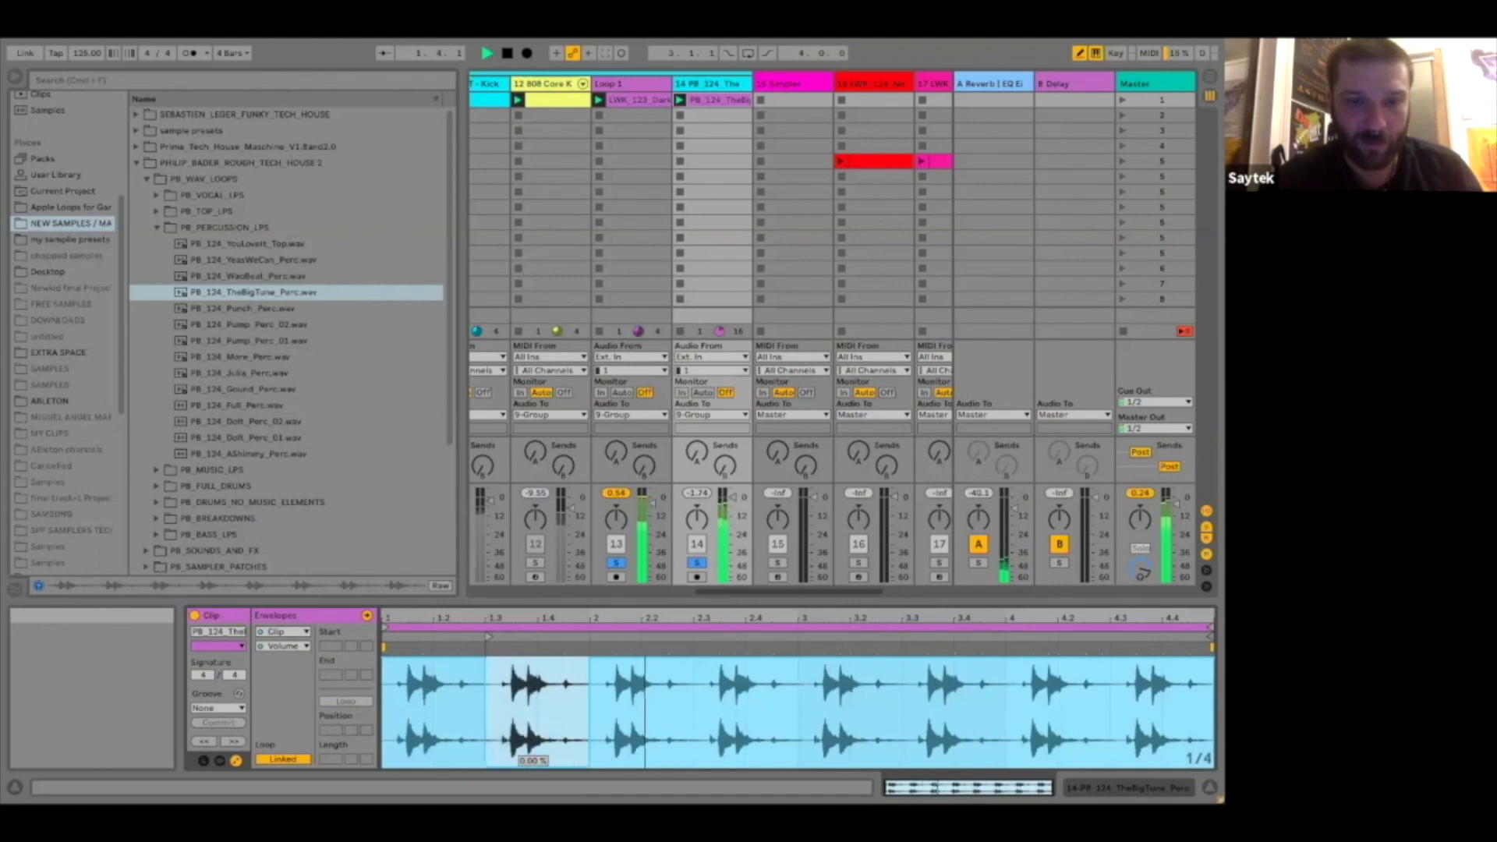
{"action": "mouse_move", "coordinate": [709, 728]}
{"action": "left_mouse_down"}
{"action": "mouse_move", "coordinate": [713, 783]}
{"action": "mouse_move", "coordinate": [765, 792]}
{"action": "left_mouse_up"}
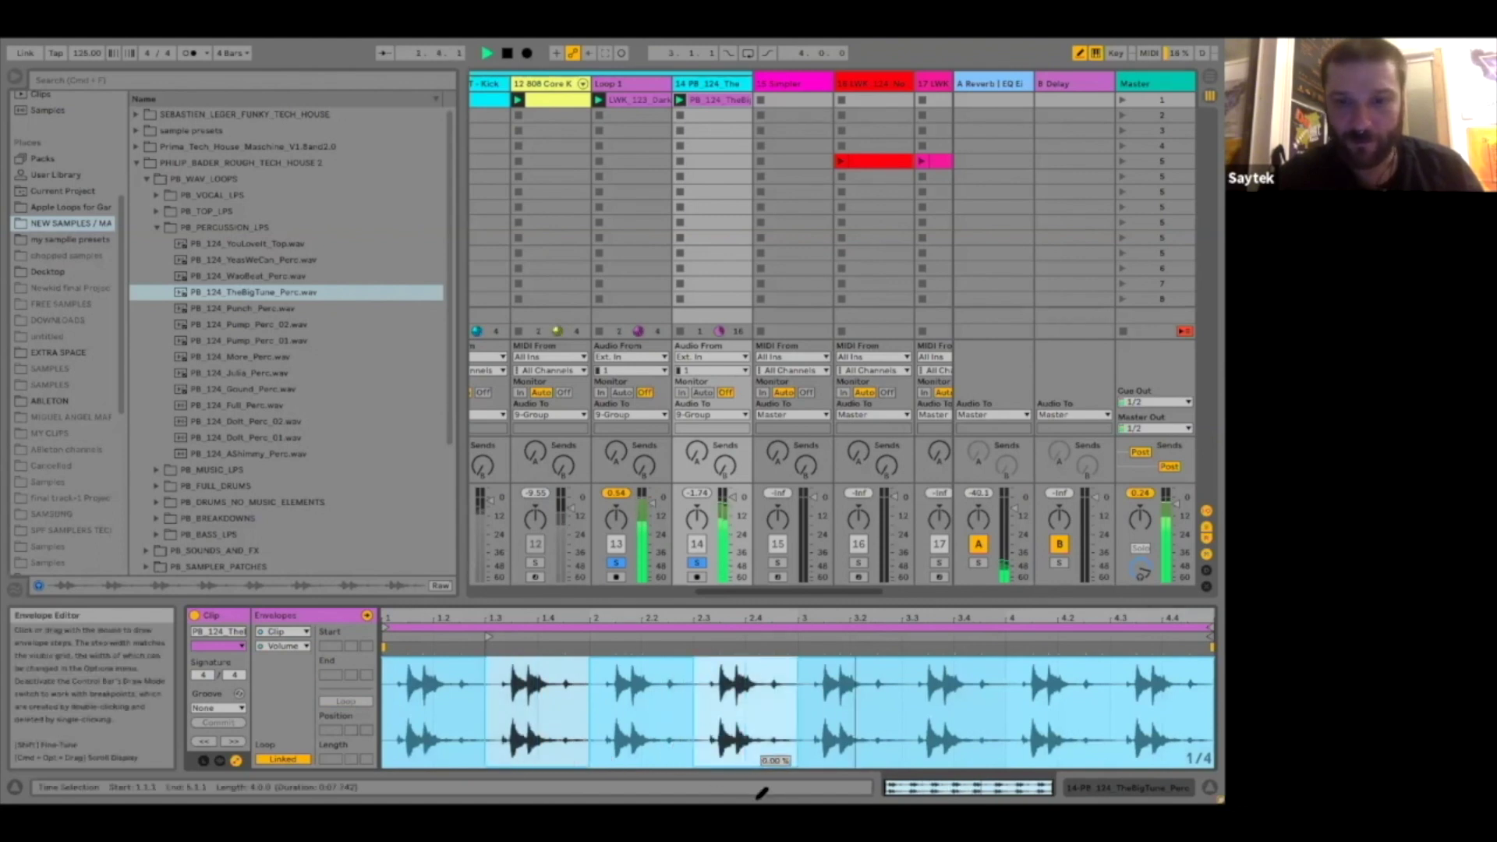
{"action": "key", "text": "space"}
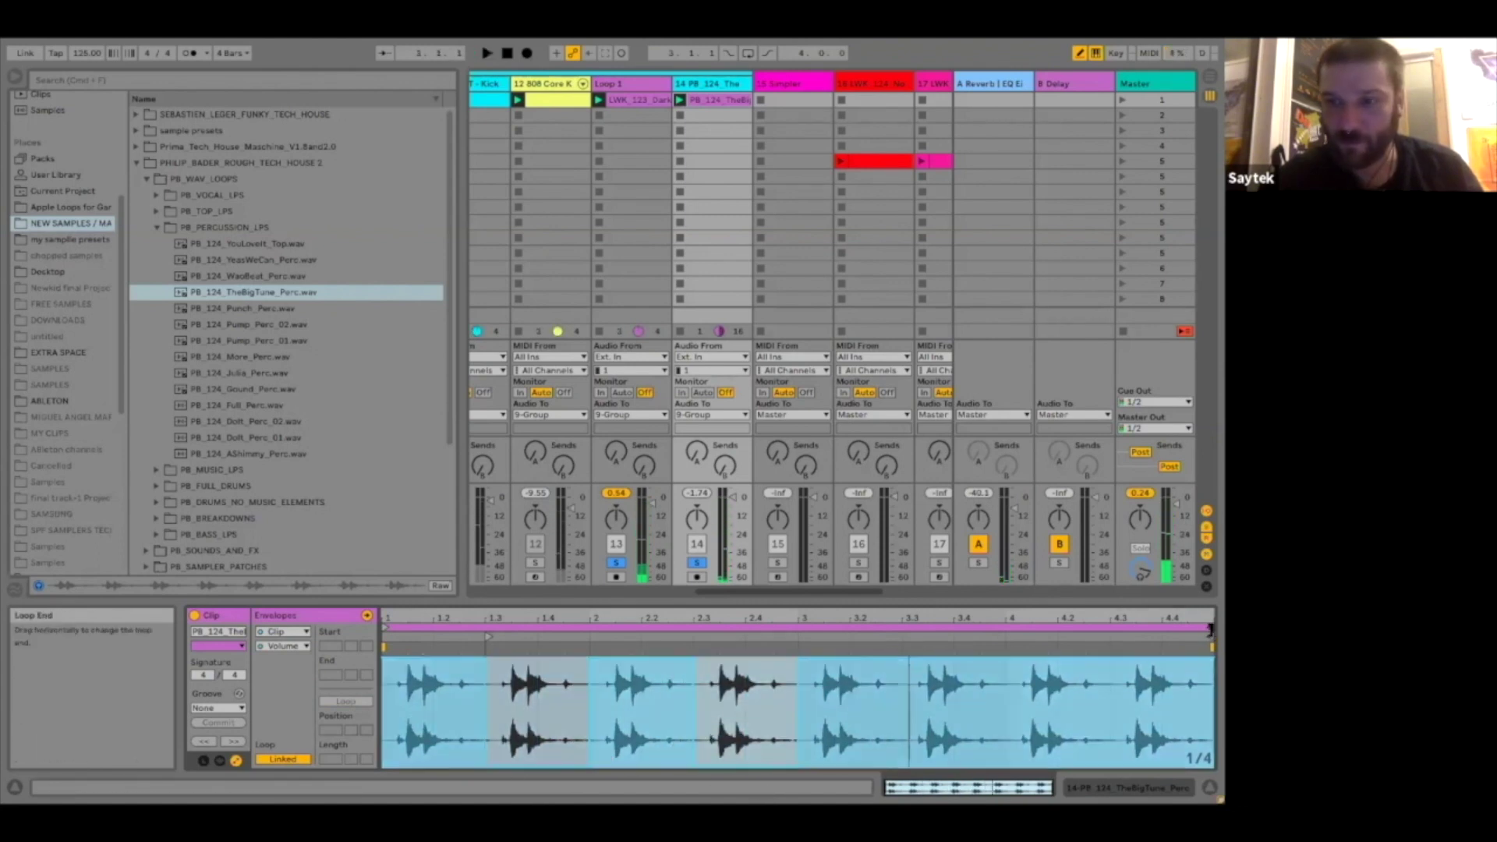
Step: Pull the loop end back to bar 3 and move the clip start slightly later
{"action": "left_click_drag", "start_coordinate": [1211, 627], "coordinate": [797, 672]}
{"action": "key", "text": "space"}
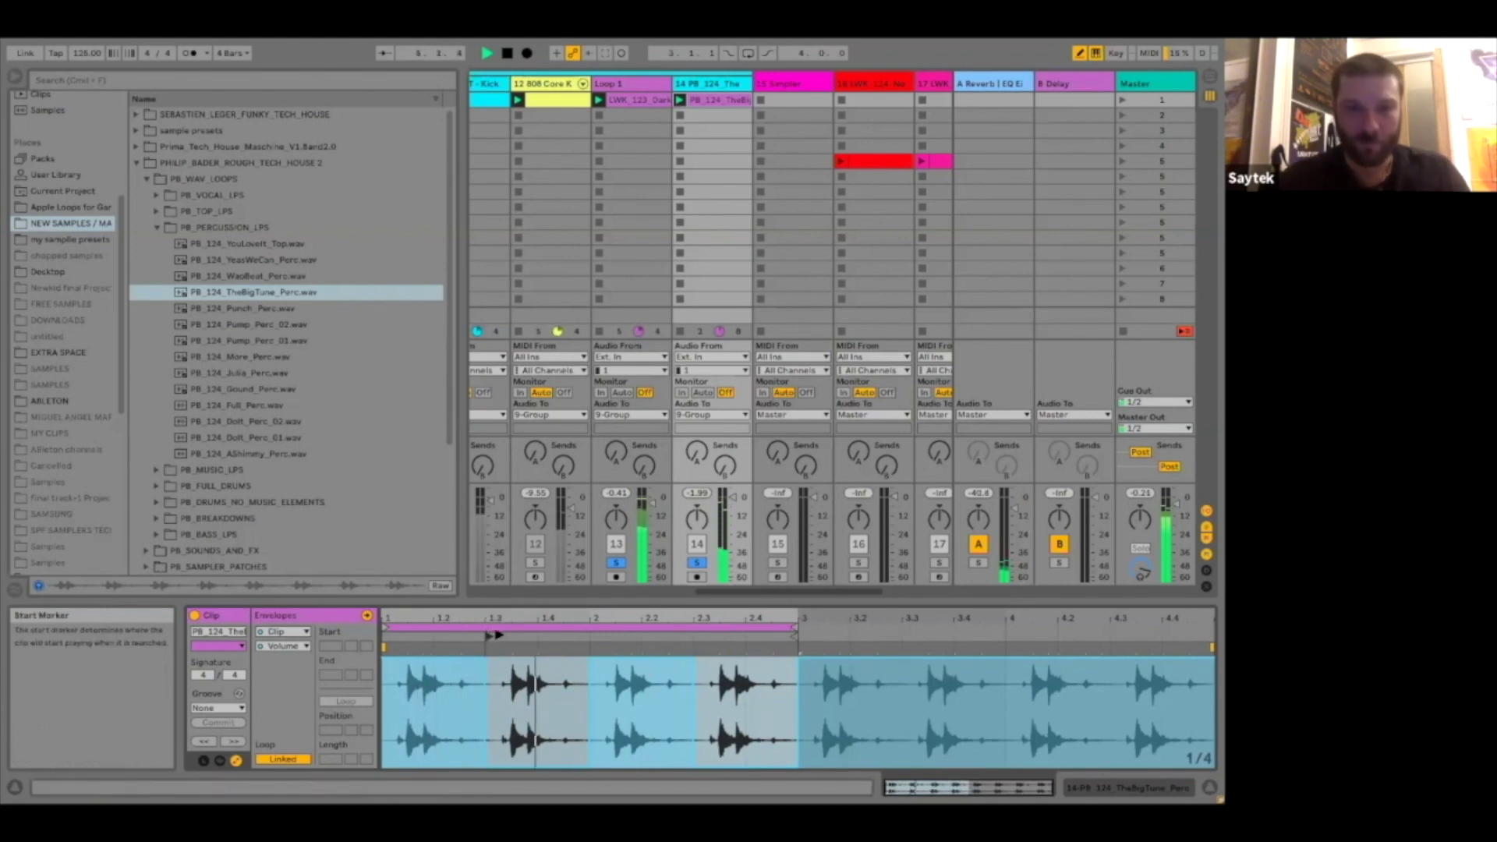
{"action": "mouse_move", "coordinate": [489, 633]}
{"action": "left_mouse_down"}
{"action": "mouse_move", "coordinate": [506, 636]}
{"action": "mouse_move", "coordinate": [489, 635]}
{"action": "left_mouse_up"}
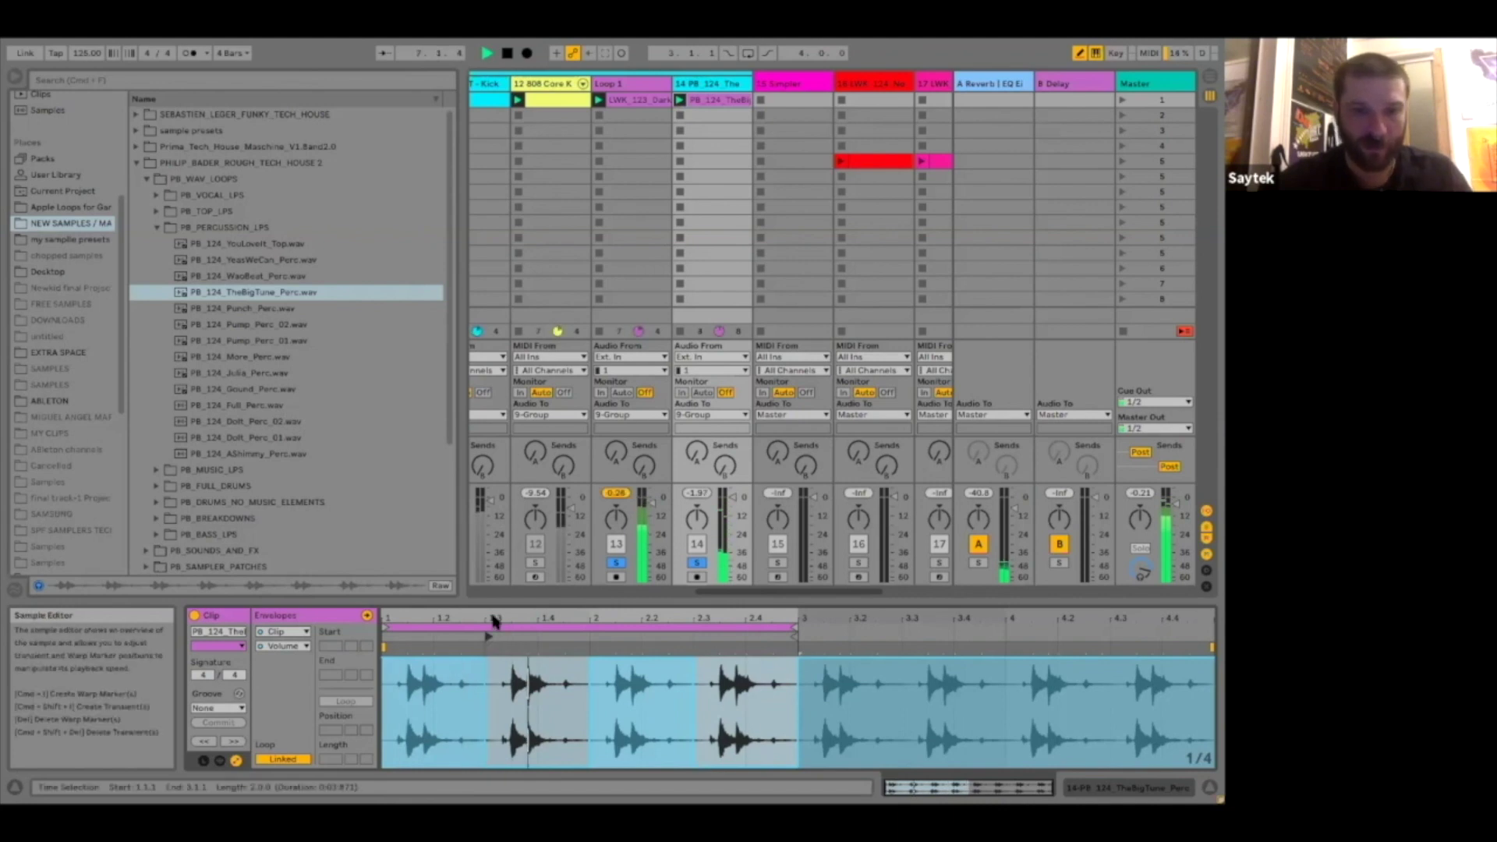
Step: Set the clip editor grid to Adaptive Narrow so it reads 1/8
{"action": "right_click", "coordinate": [510, 677]}
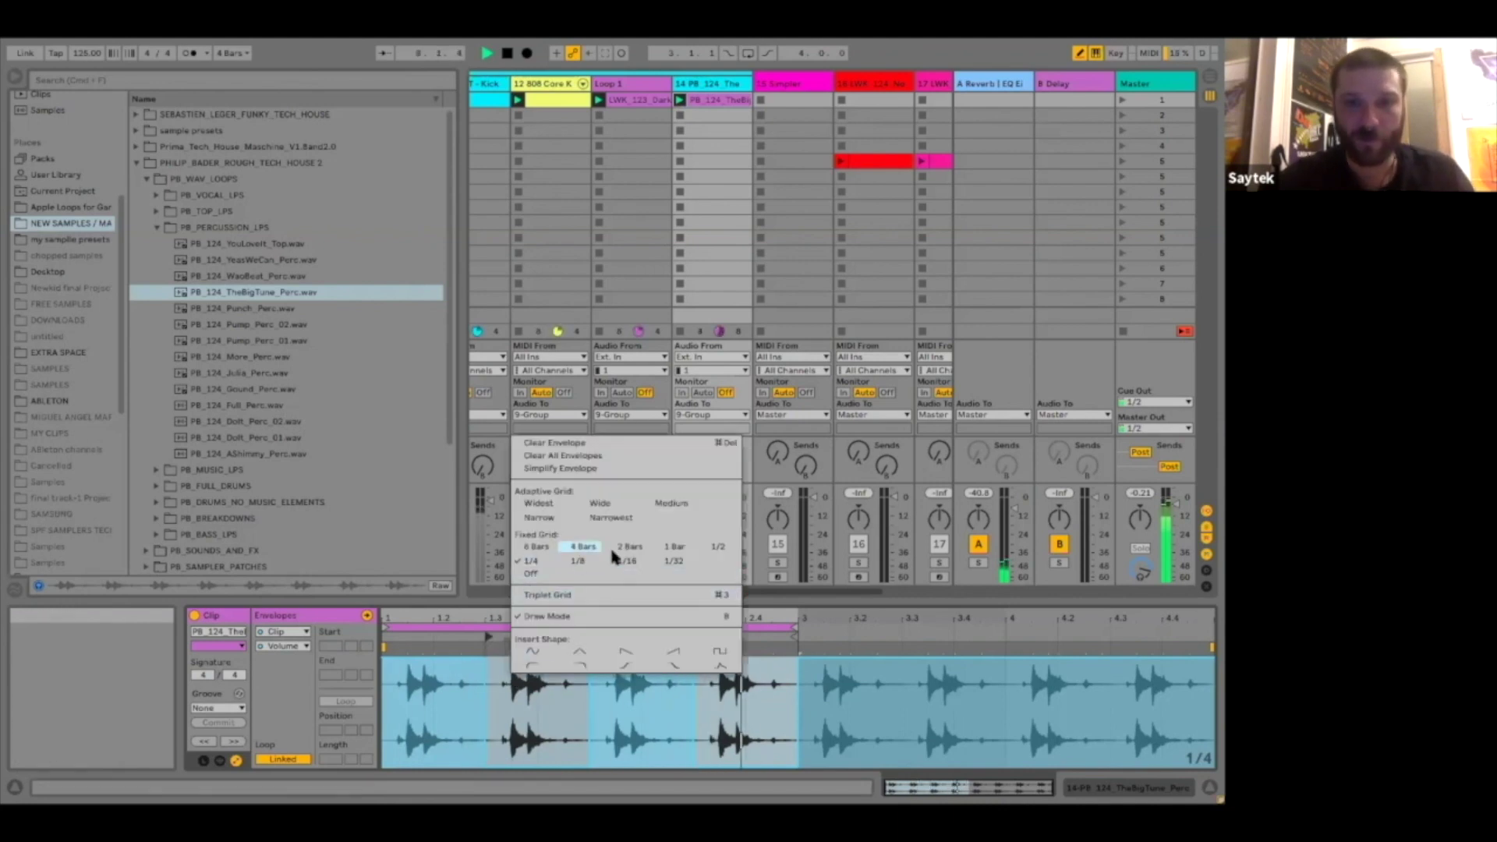
{"action": "left_click", "coordinate": [539, 519]}
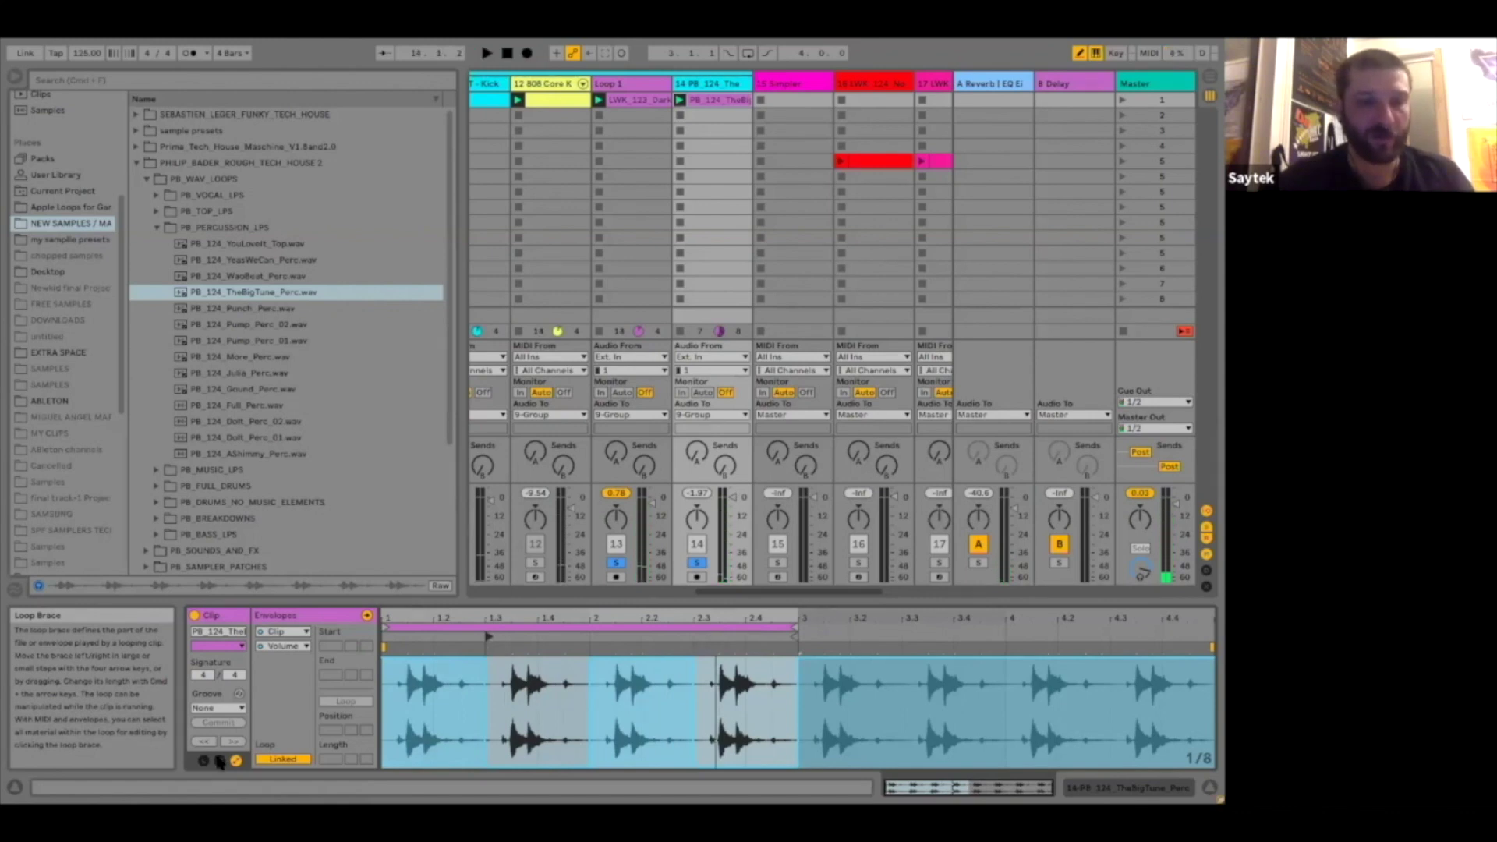
Step: Show the percussion clip's sample settings and transpose the playing loop to -1 st
{"action": "left_click", "coordinate": [220, 761]}
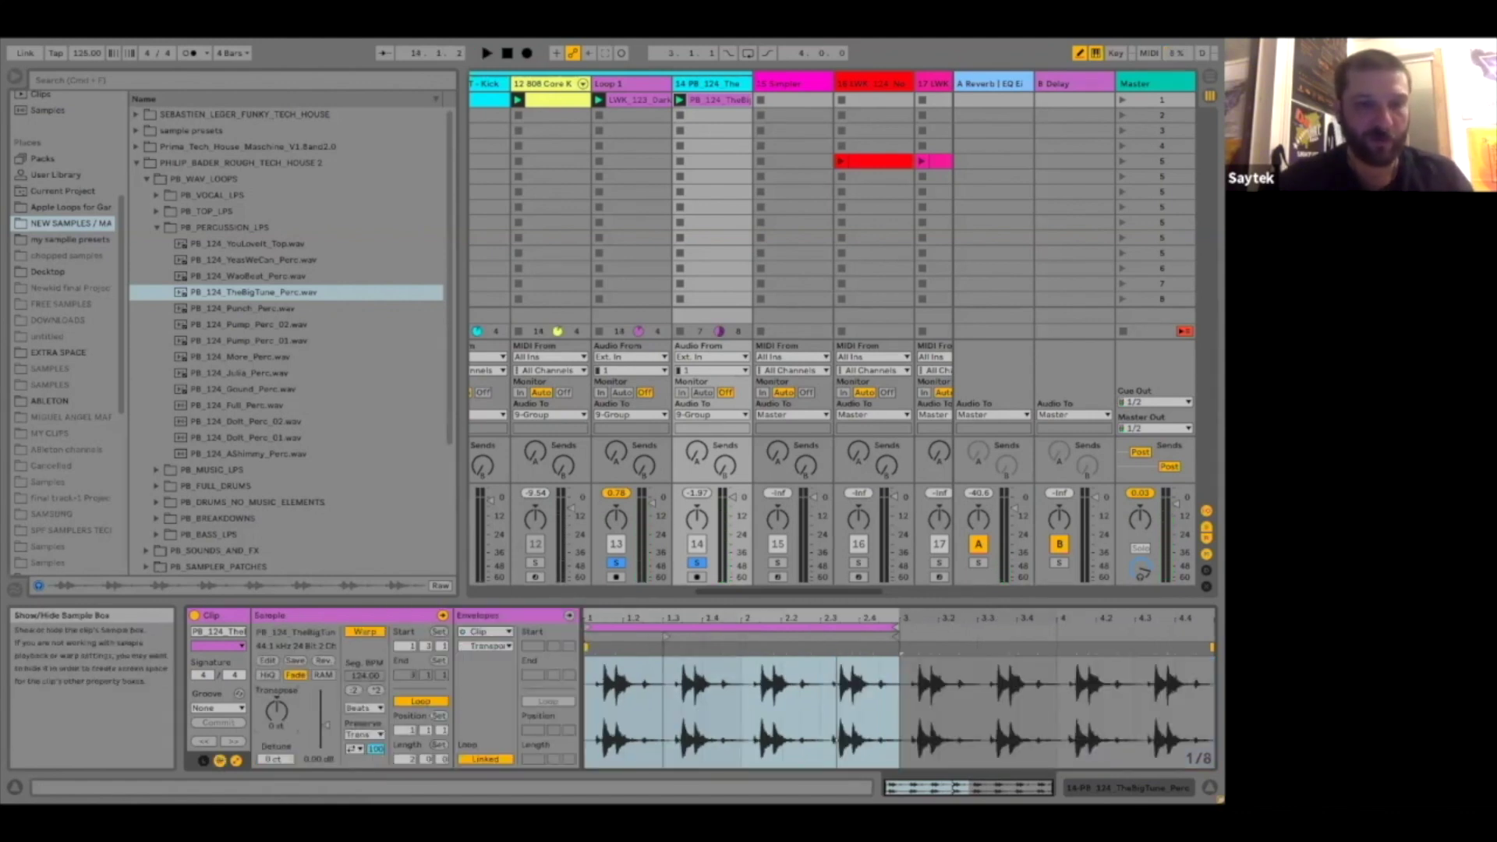
{"action": "key", "text": "space"}
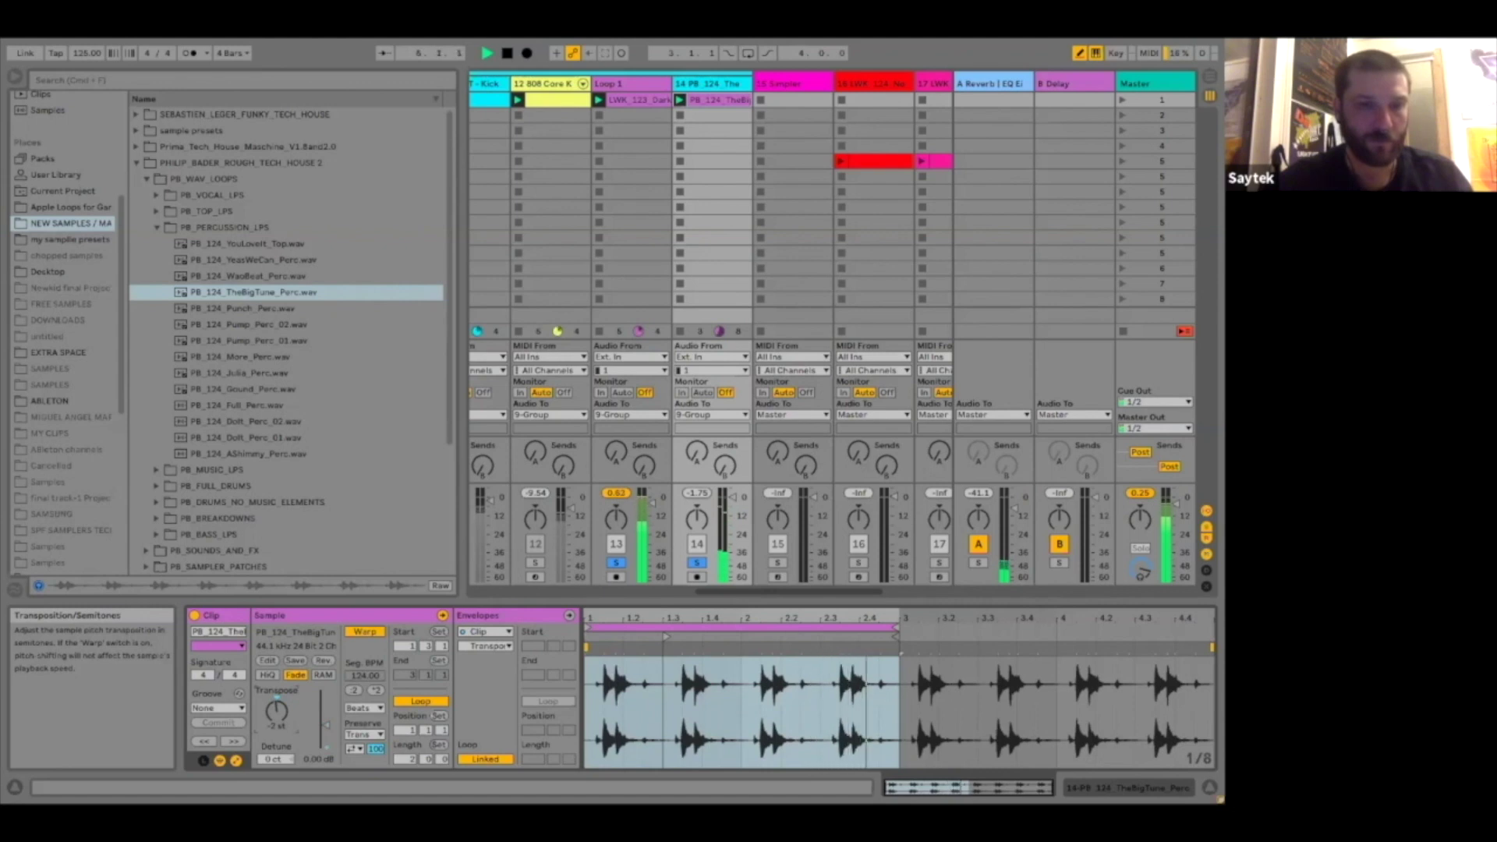
{"action": "left_click_drag", "start_coordinate": [277, 710], "coordinate": [277, 704]}
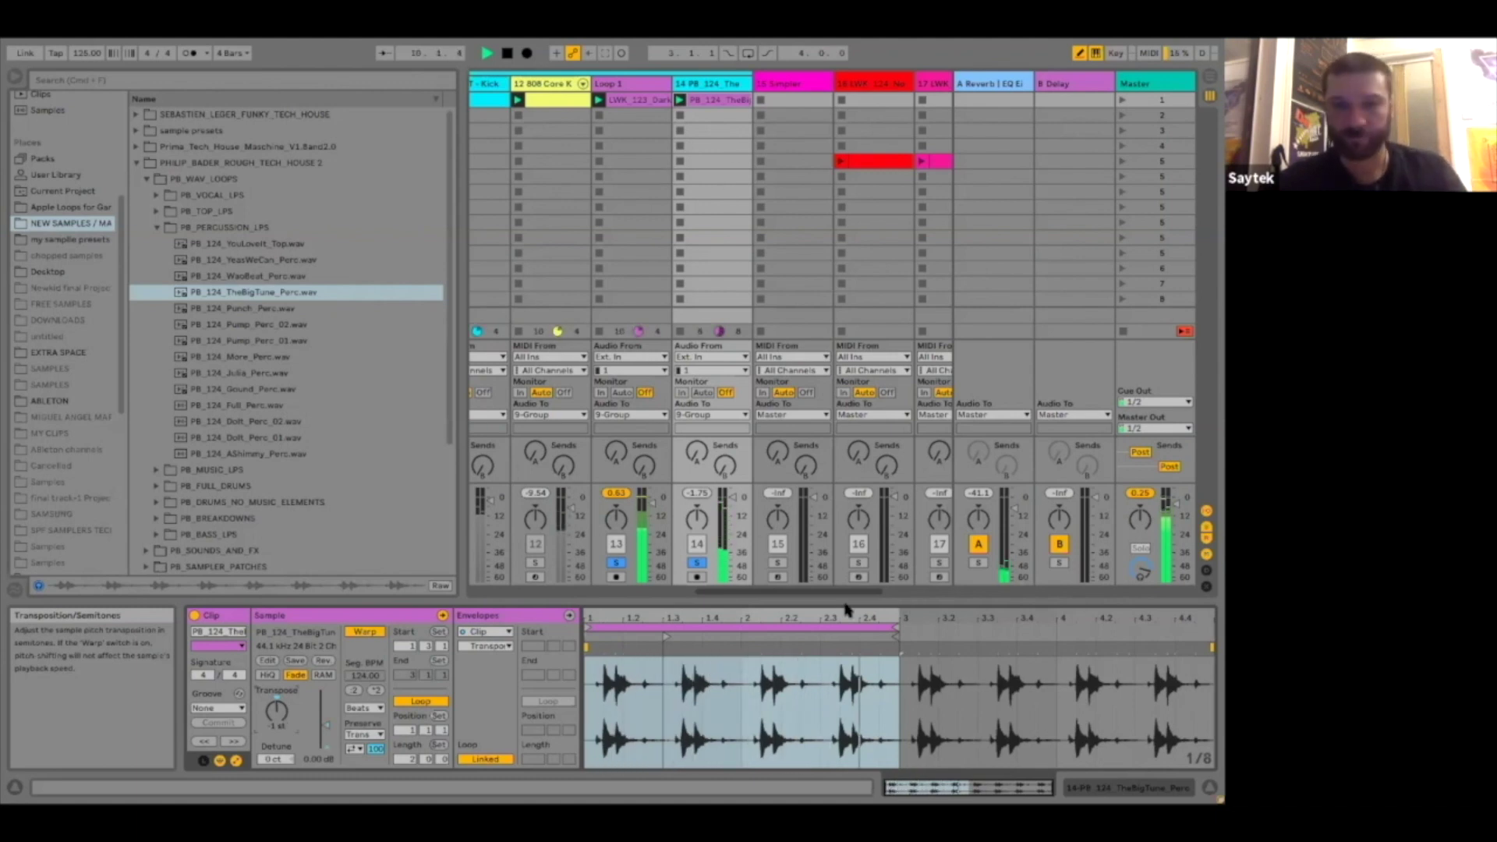
Step: Add a Clip Transposition envelope raised to +2 st that drops to -1 st later
{"action": "left_click", "coordinate": [483, 636]}
{"action": "left_click", "coordinate": [481, 646]}
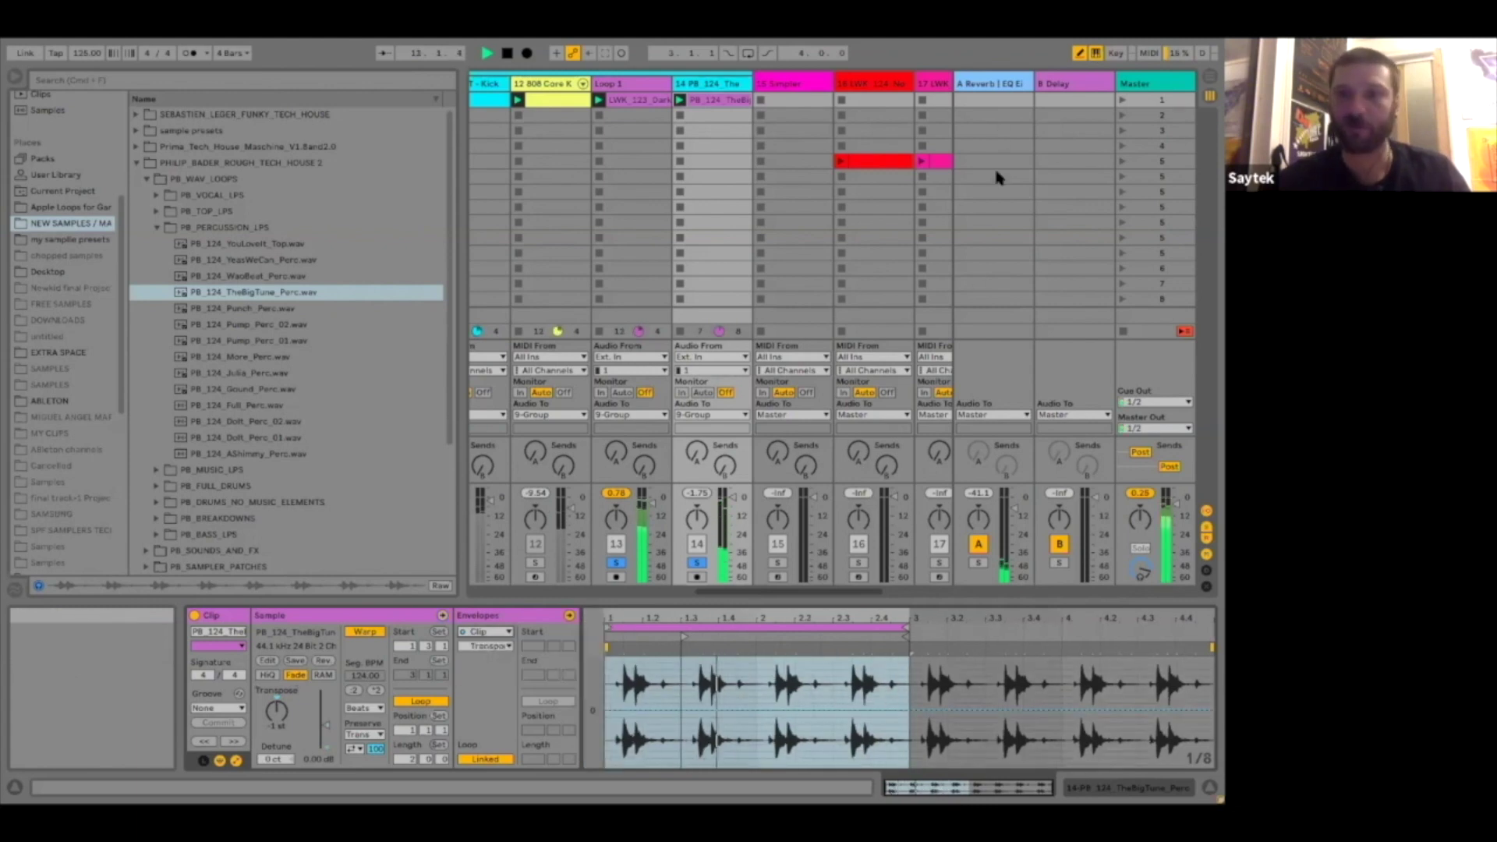
{"action": "left_click", "coordinate": [1079, 55]}
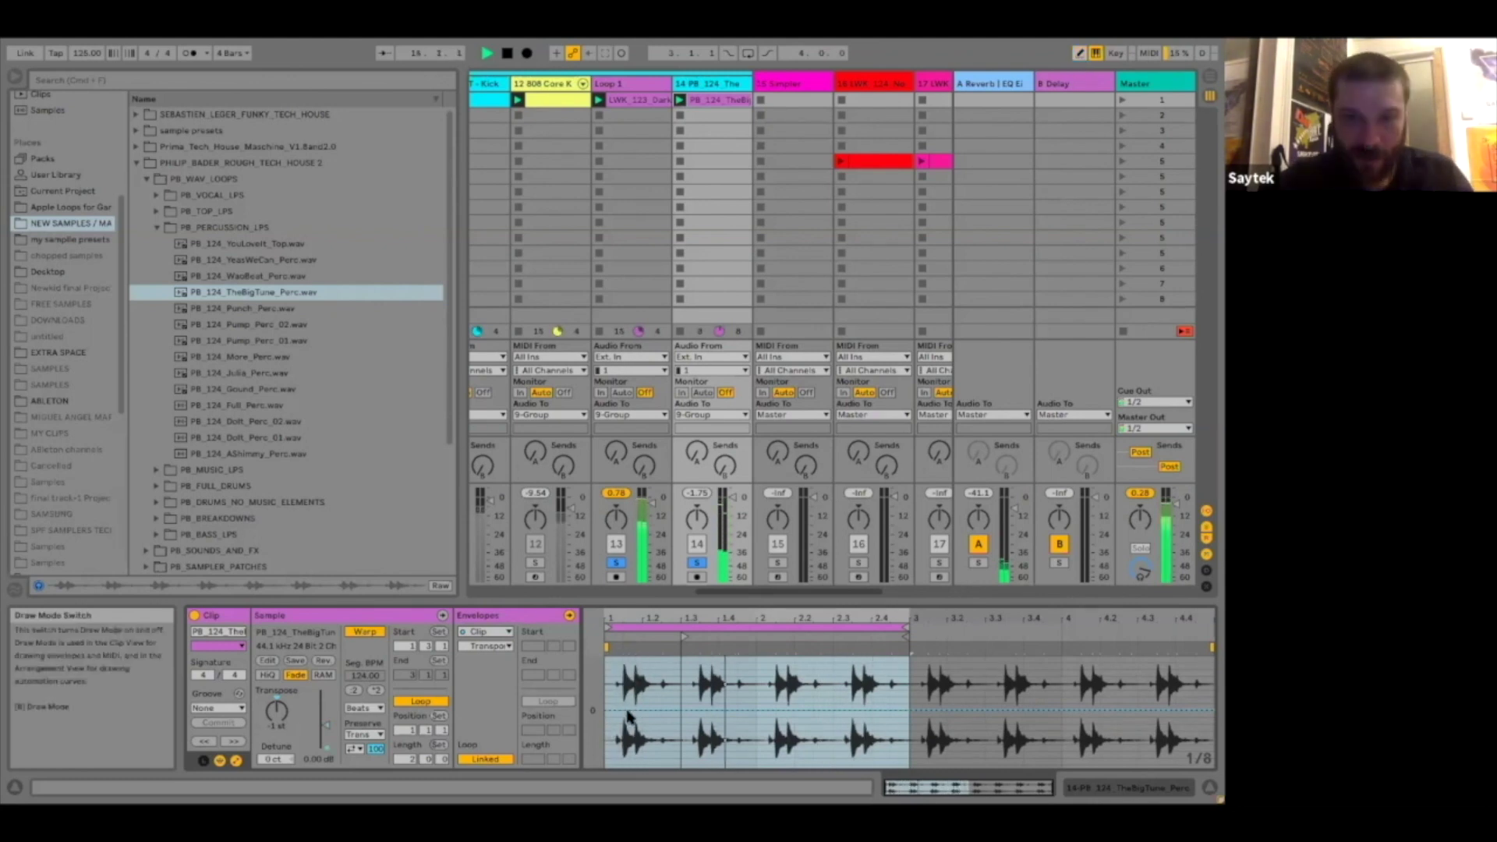
{"action": "mouse_move", "coordinate": [630, 711]}
{"action": "left_mouse_down"}
{"action": "mouse_move", "coordinate": [634, 678]}
{"action": "mouse_move", "coordinate": [633, 694]}
{"action": "left_mouse_up"}
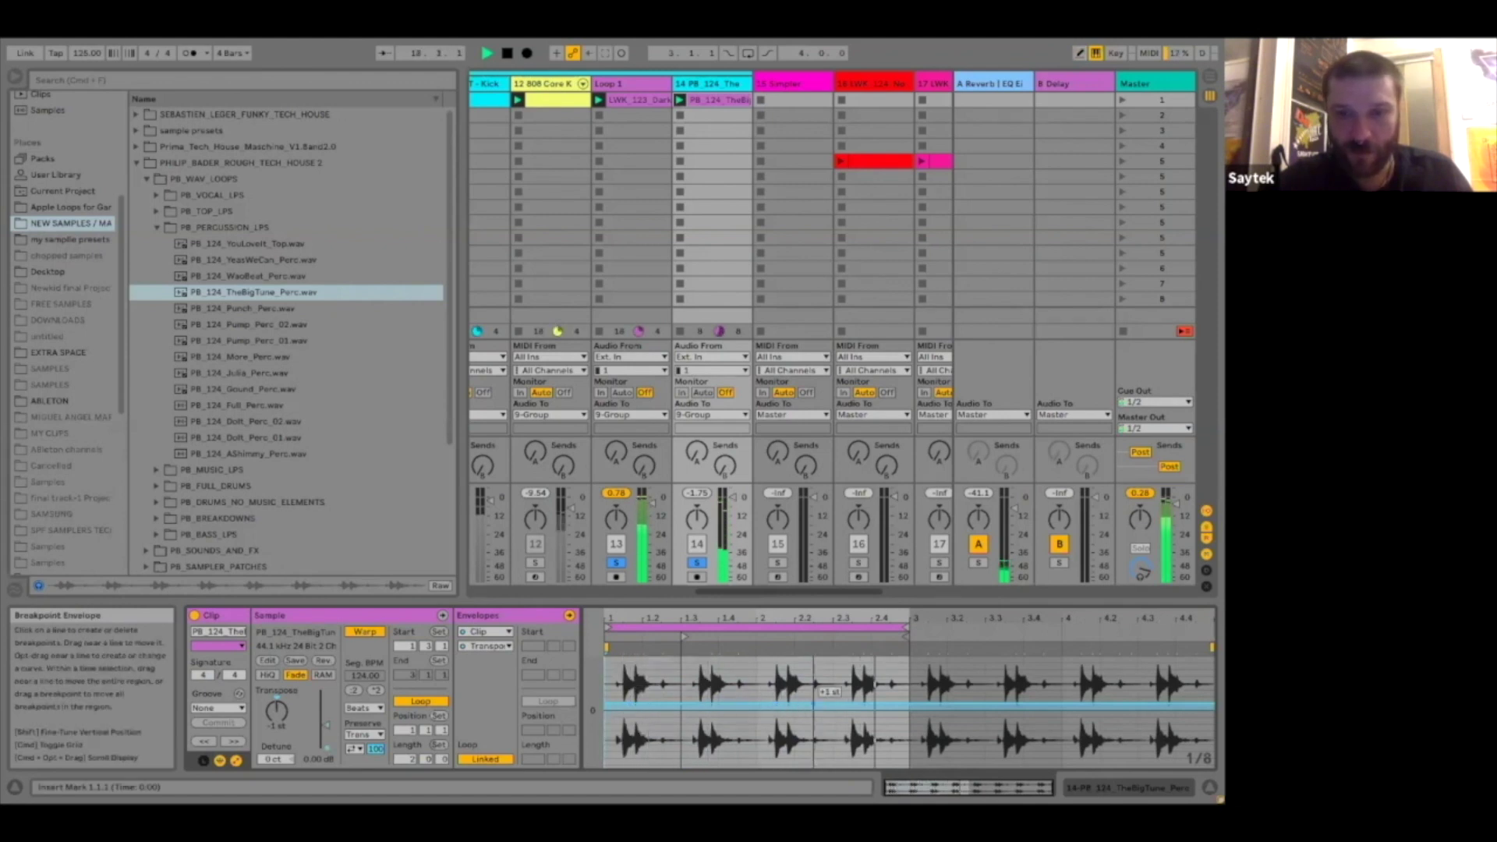
{"action": "left_click_drag", "start_coordinate": [833, 704], "coordinate": [783, 705]}
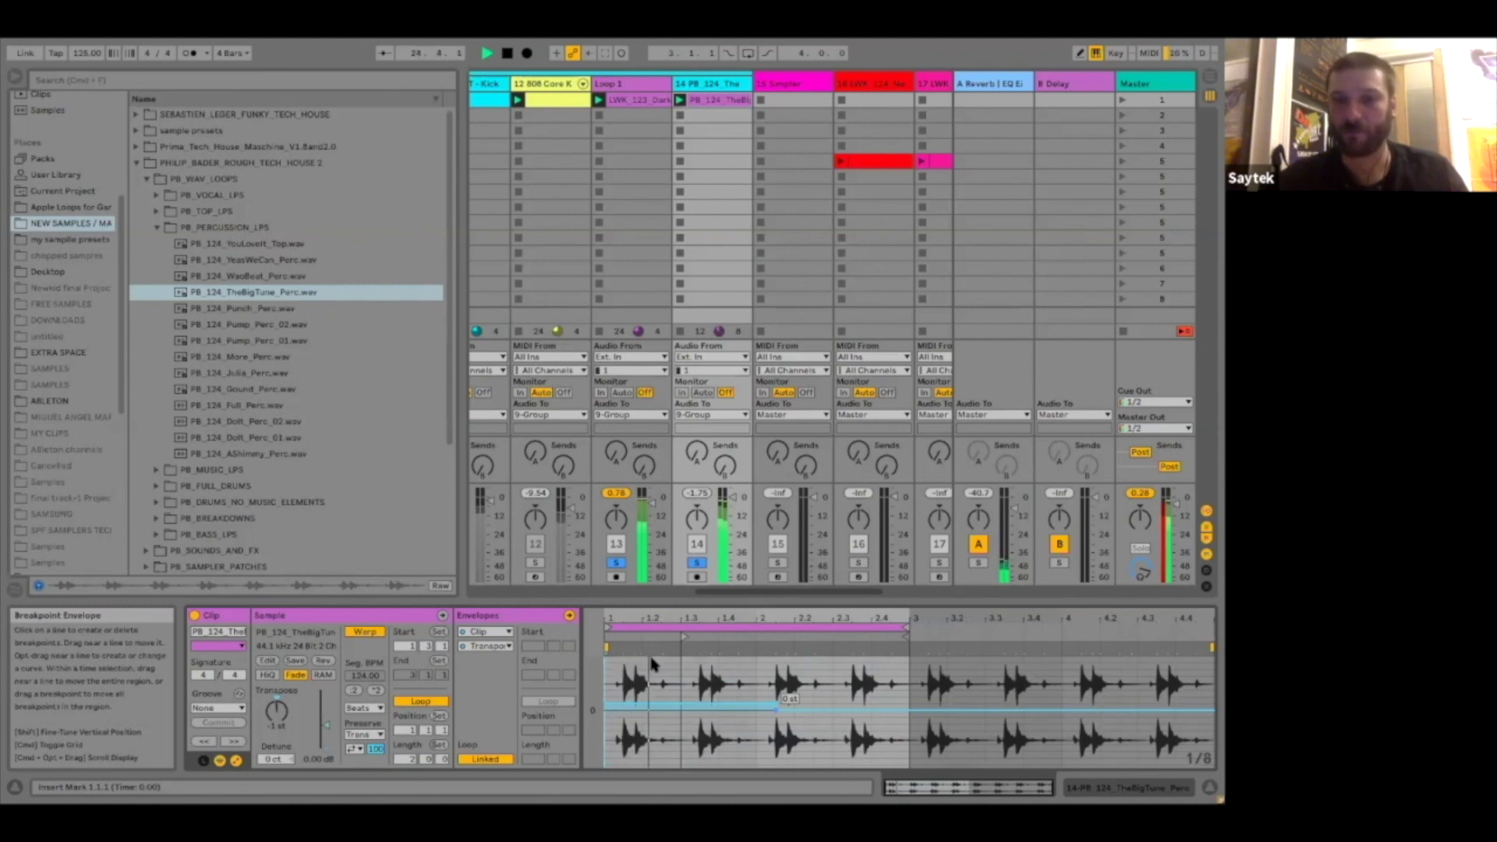
Step: Shrink the clip loop nearly to its start, then extend its end to about 2.2 while auditioning
{"action": "key", "text": "space"}
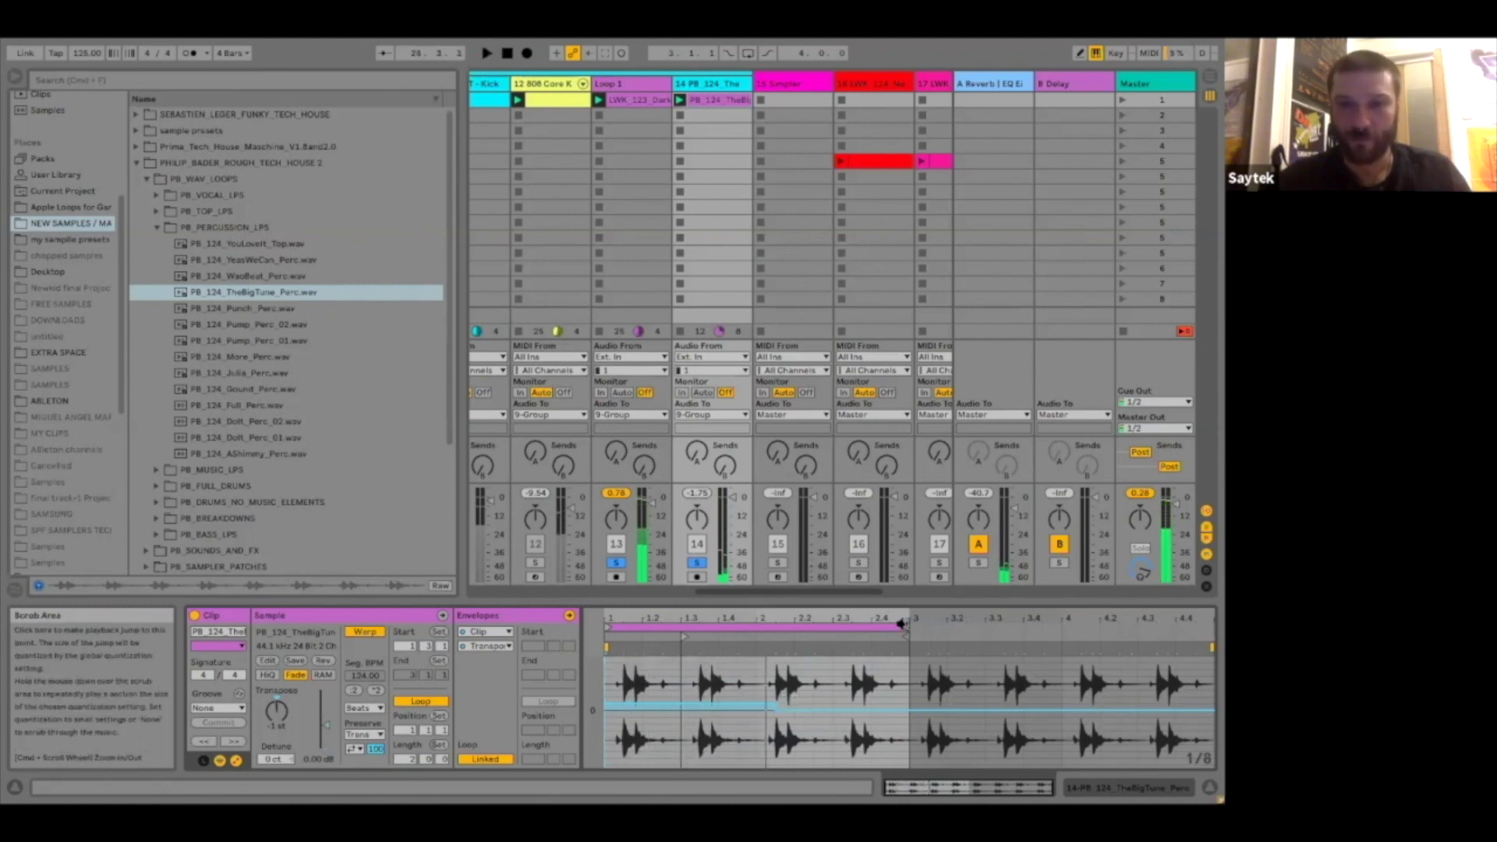
{"action": "left_click", "coordinate": [903, 626]}
{"action": "left_click_drag", "start_coordinate": [903, 627], "coordinate": [641, 629]}
{"action": "key", "text": "space"}
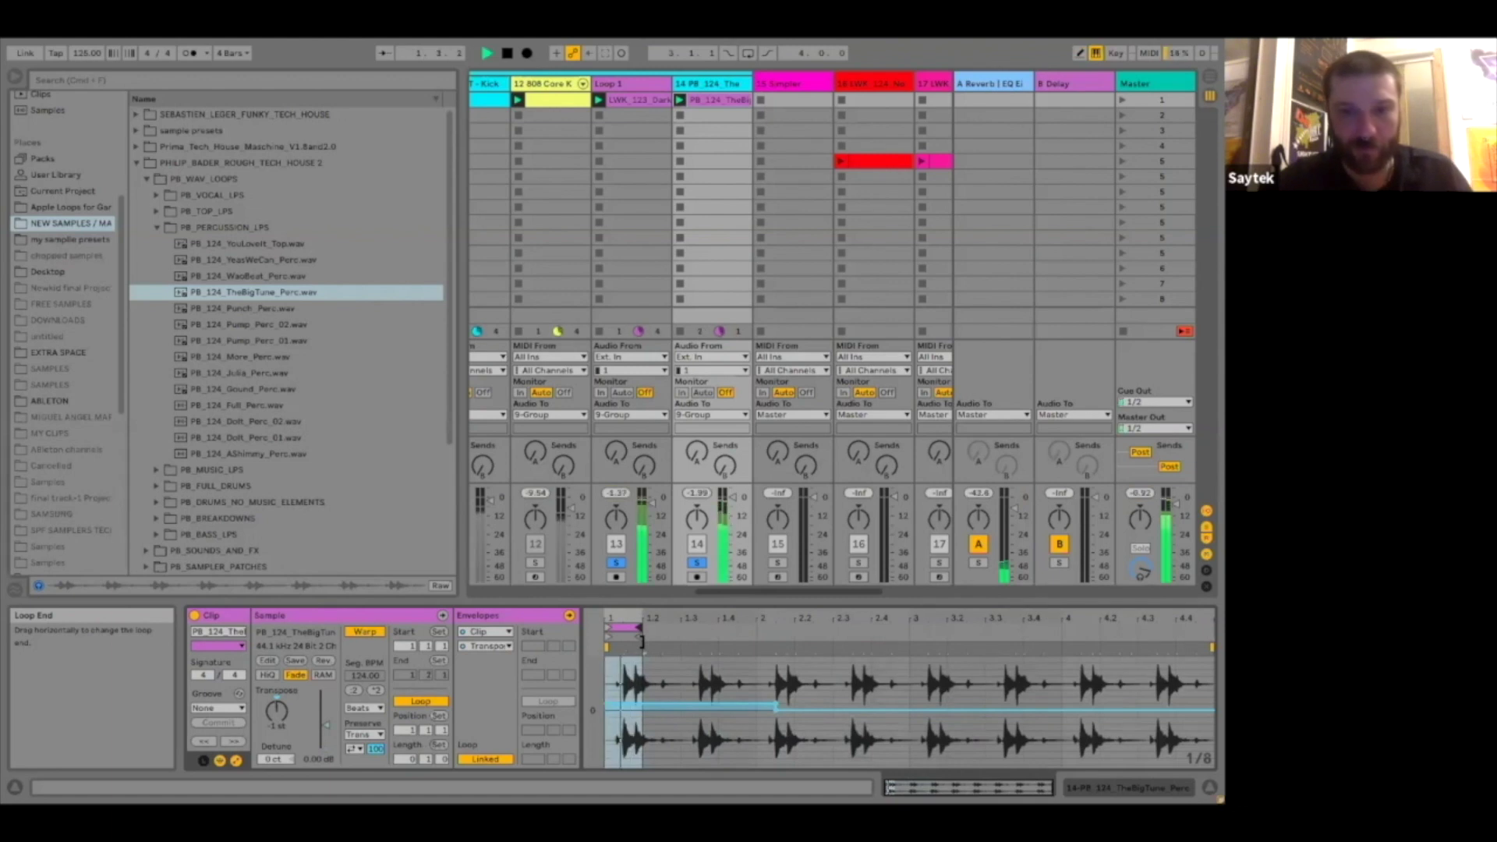
{"action": "left_click_drag", "start_coordinate": [641, 641], "coordinate": [658, 643]}
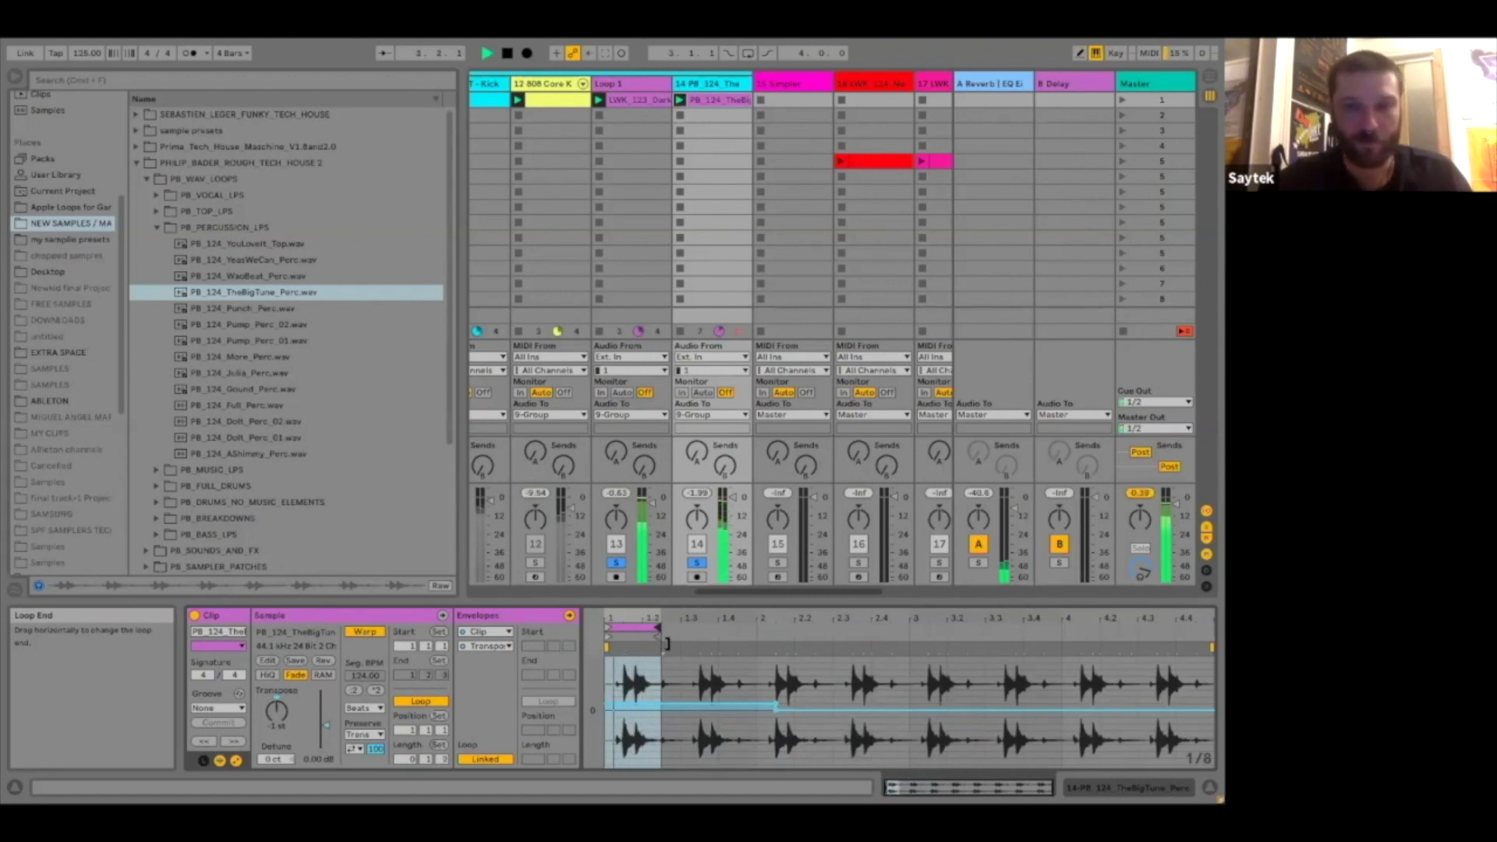
{"action": "left_click_drag", "start_coordinate": [666, 644], "coordinate": [784, 664]}
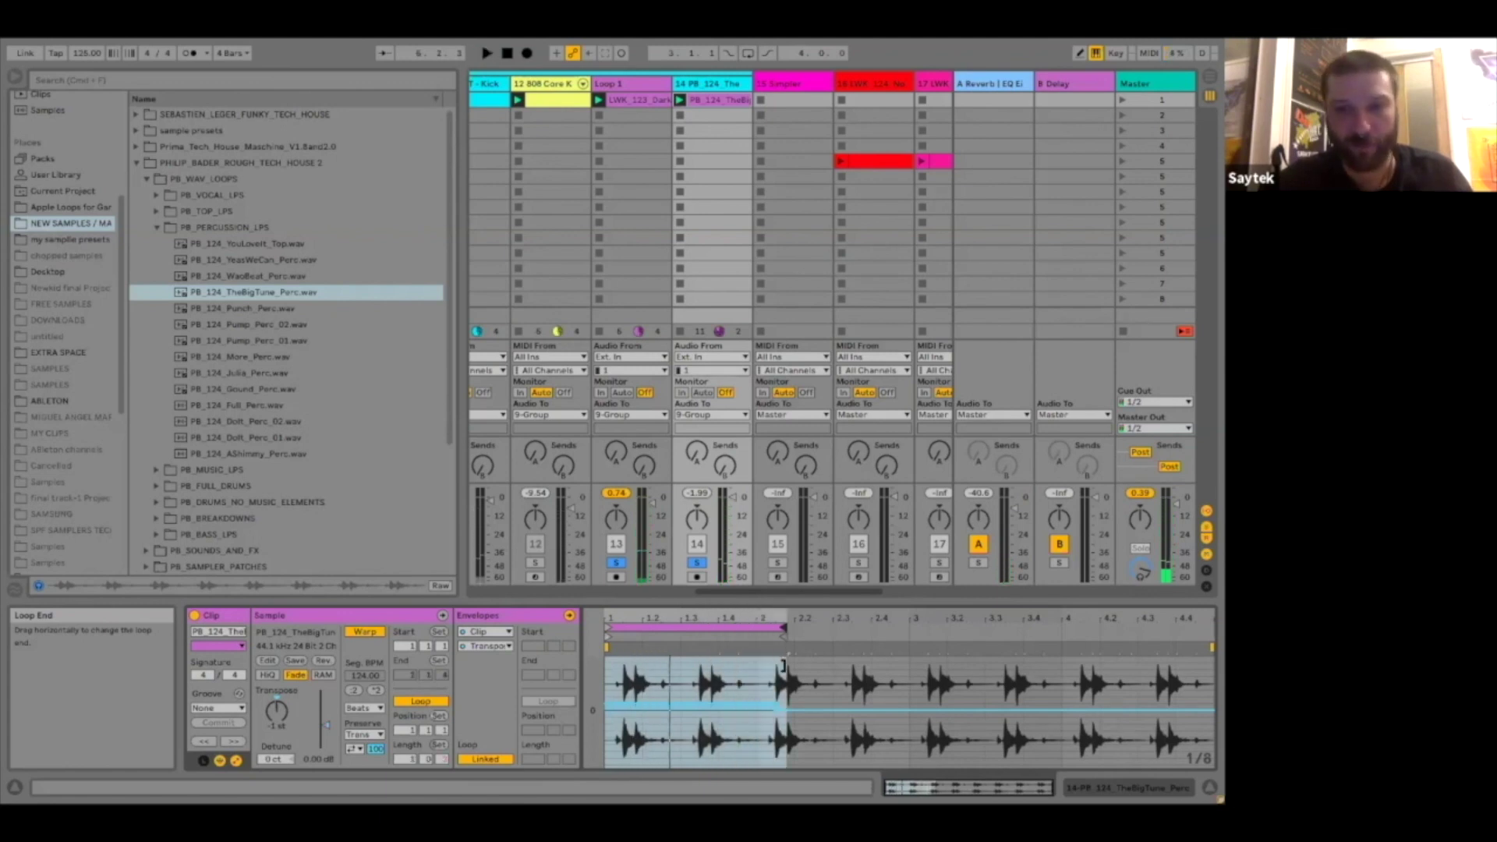
{"action": "key", "text": "space"}
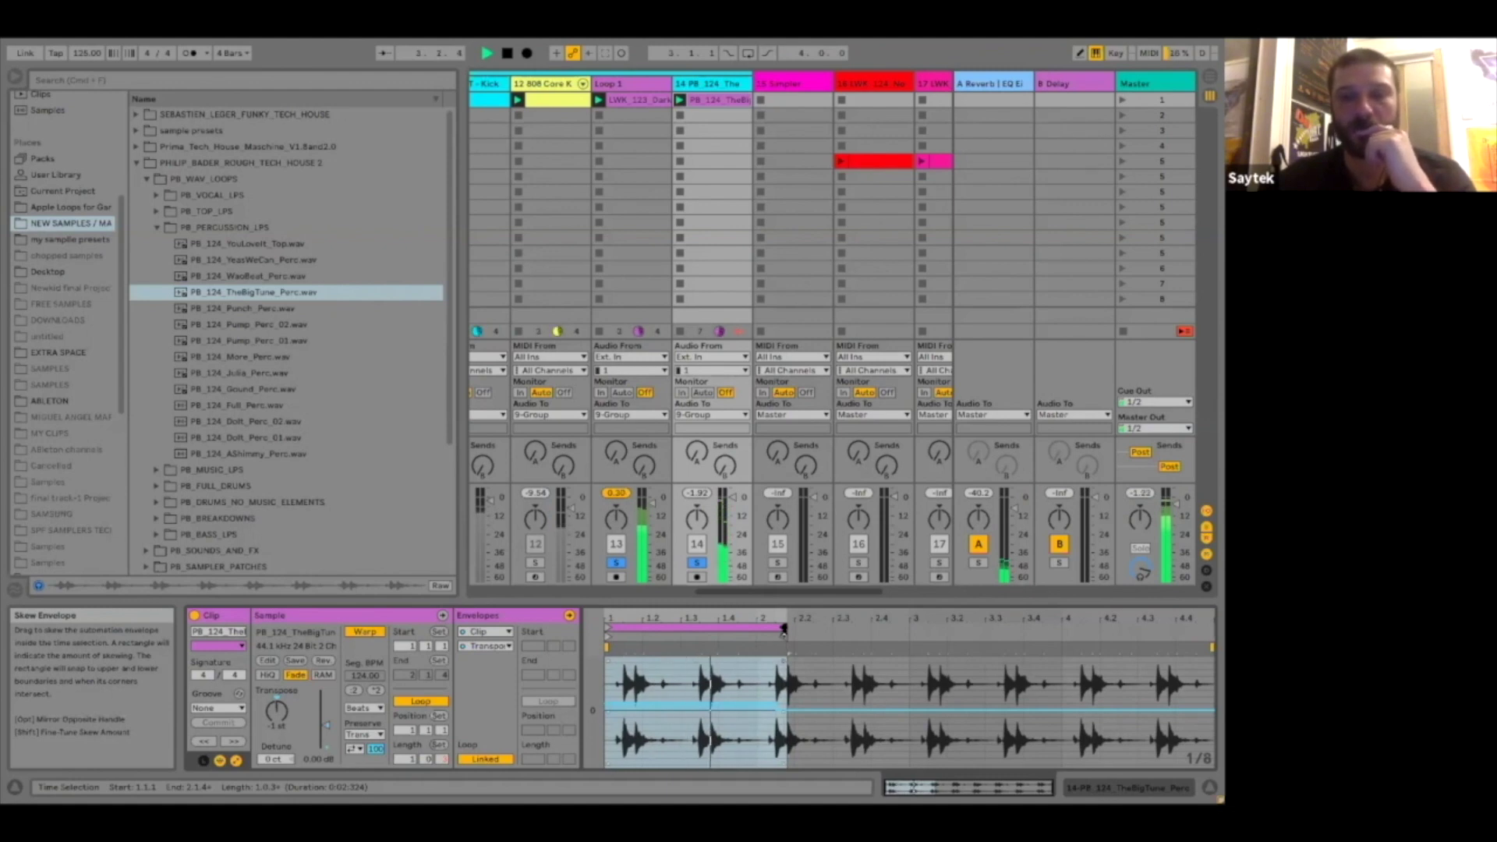
{"action": "left_click_drag", "start_coordinate": [786, 628], "coordinate": [792, 628]}
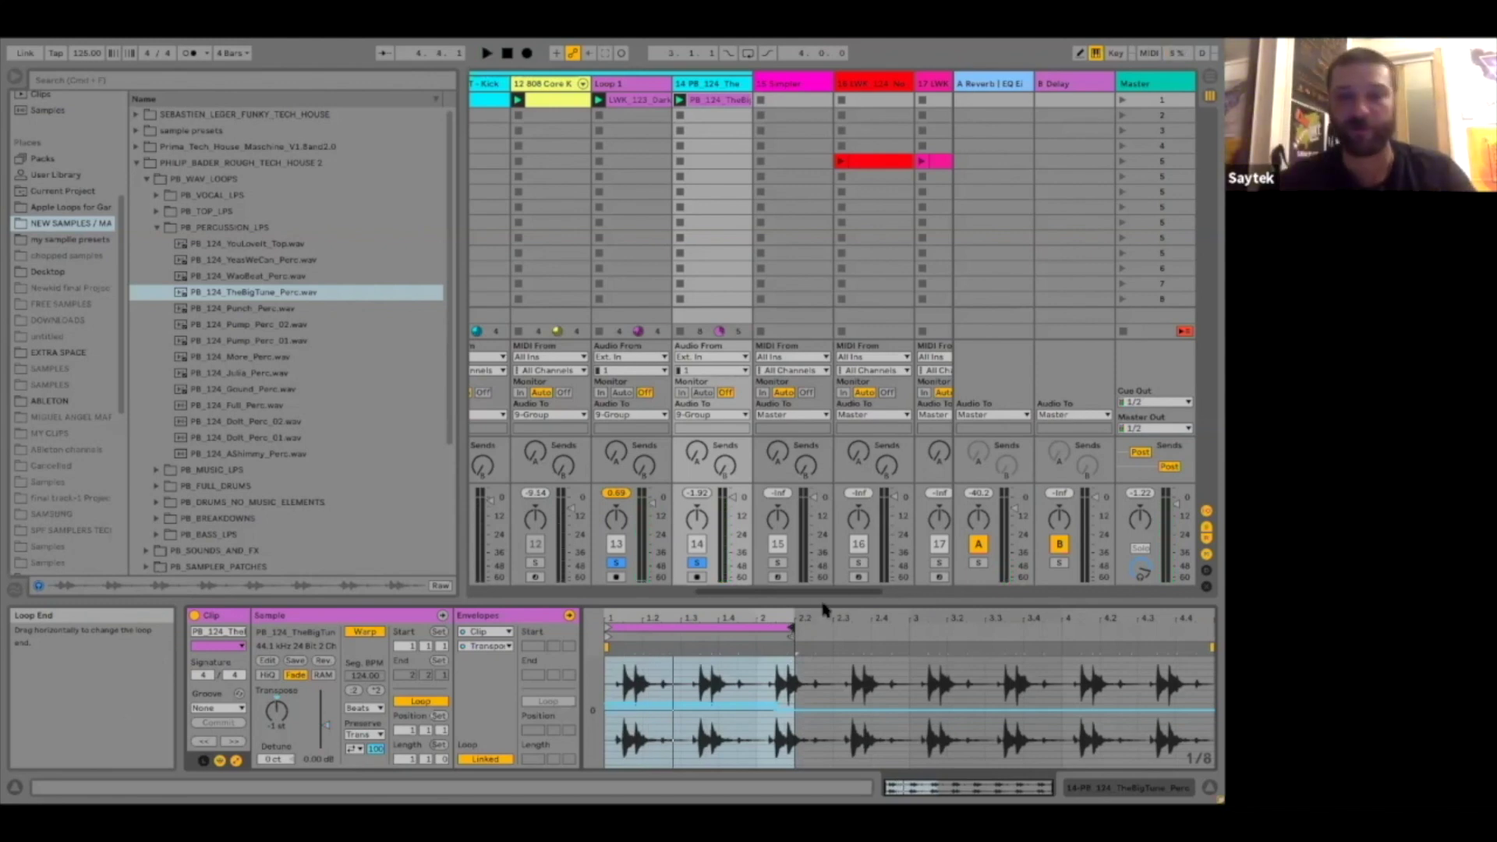
{"action": "key", "text": "space"}
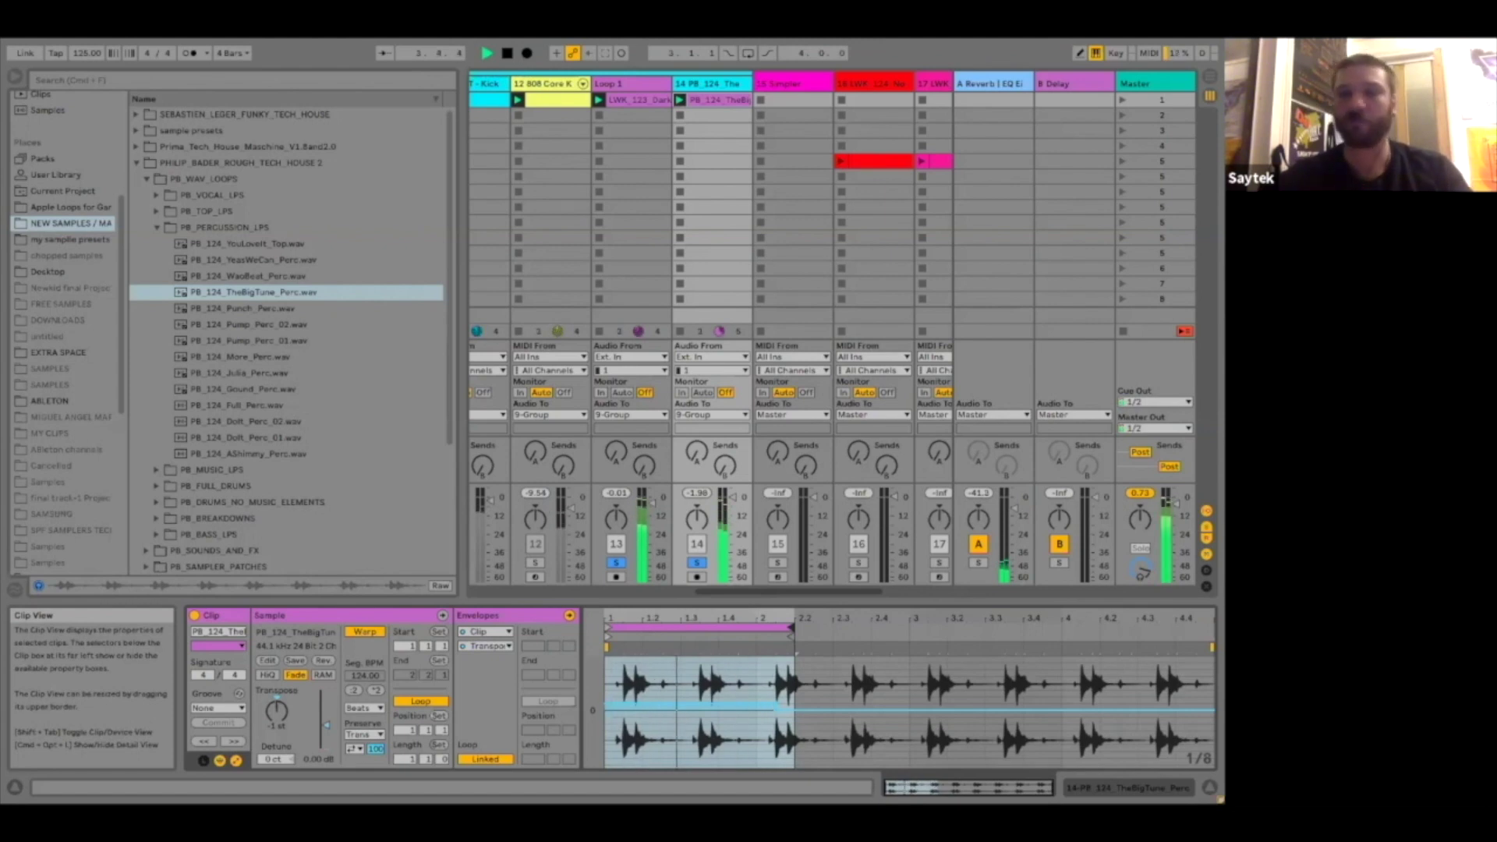
{"action": "mouse_move", "coordinate": [968, 780]}
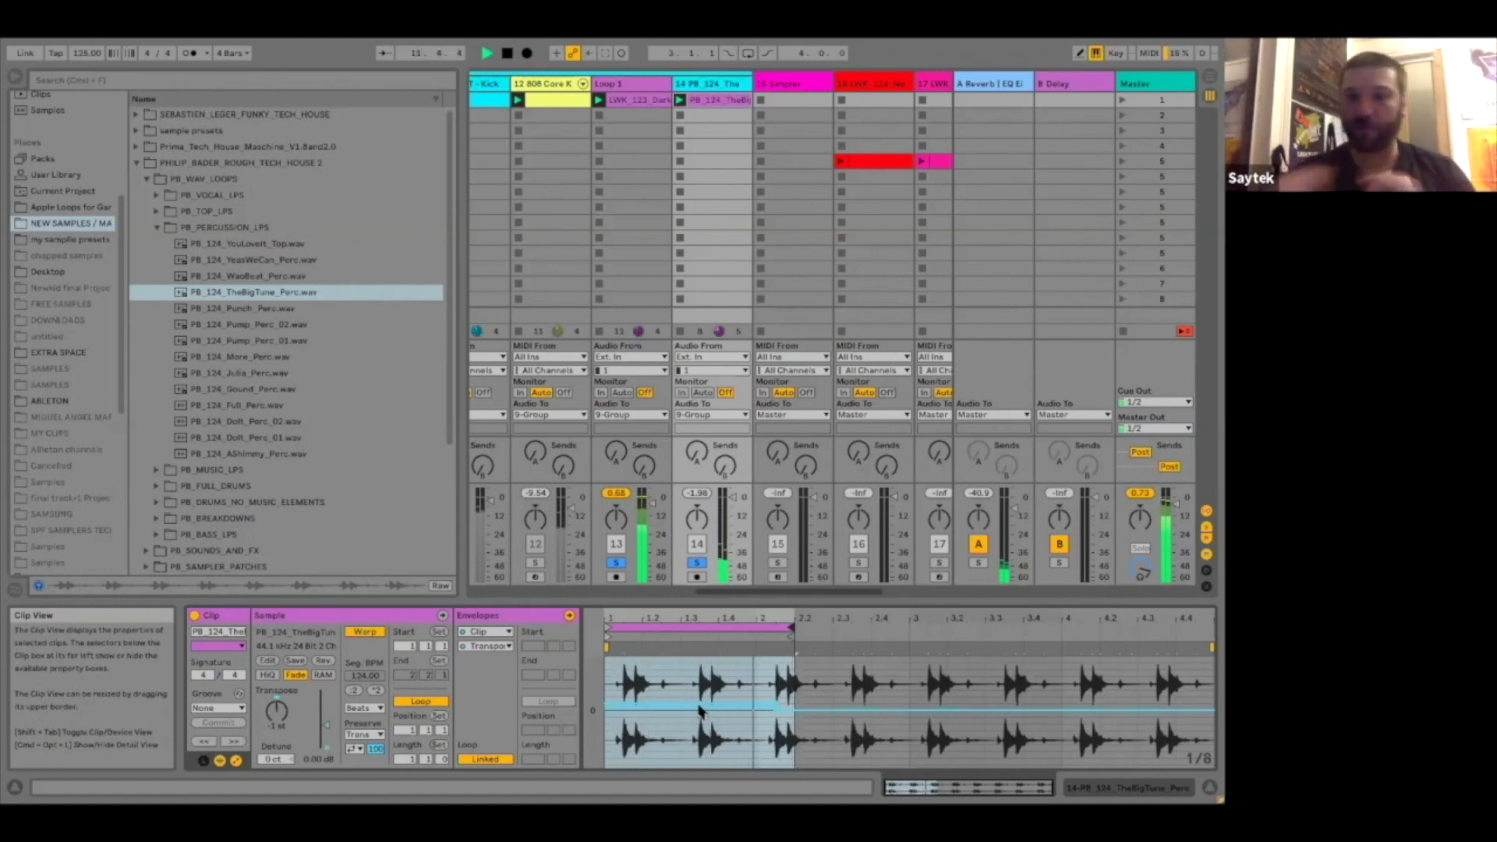
Step: Show the percussion track's volume envelope and scroll the arrangement to bring up MAIN DRUM's Drum Buss
{"action": "scroll", "coordinate": [671, 386], "scroll_direction": "left", "scroll_amount": 5}
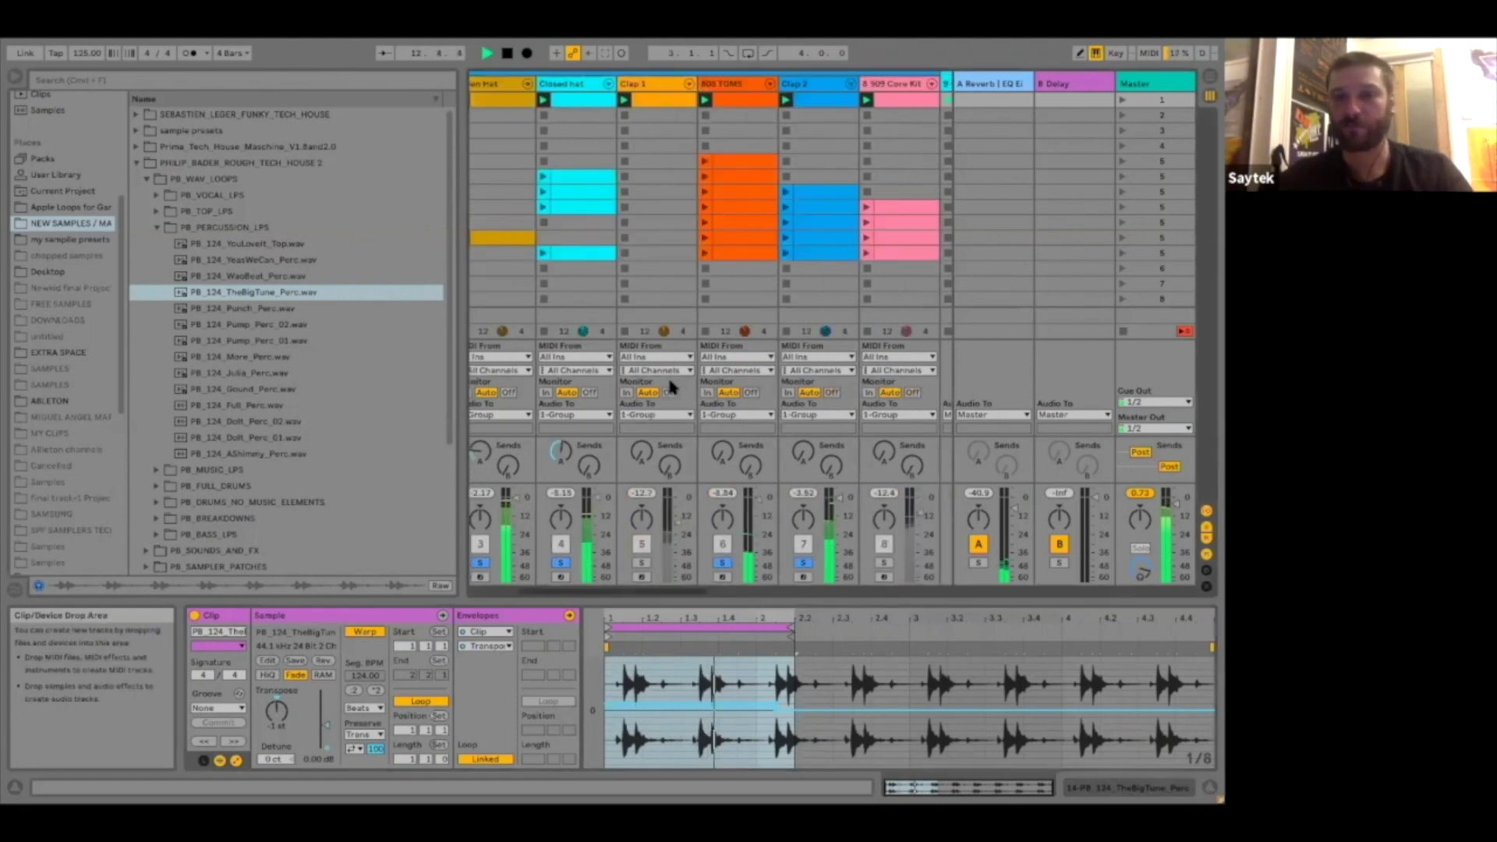
{"action": "scroll", "coordinate": [670, 386], "scroll_direction": "right", "scroll_amount": 5}
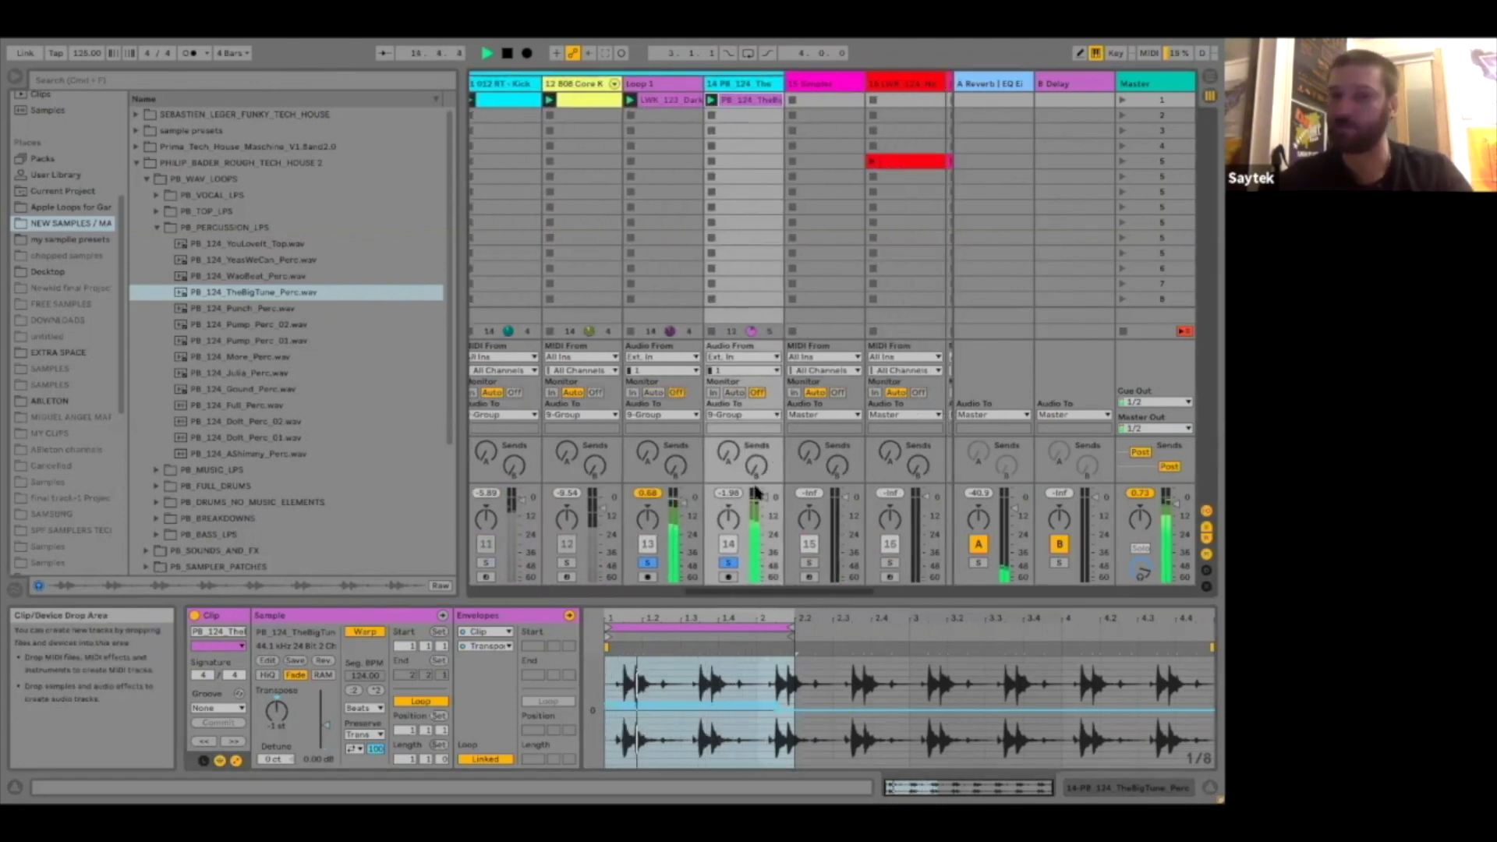
{"action": "left_click", "coordinate": [764, 496]}
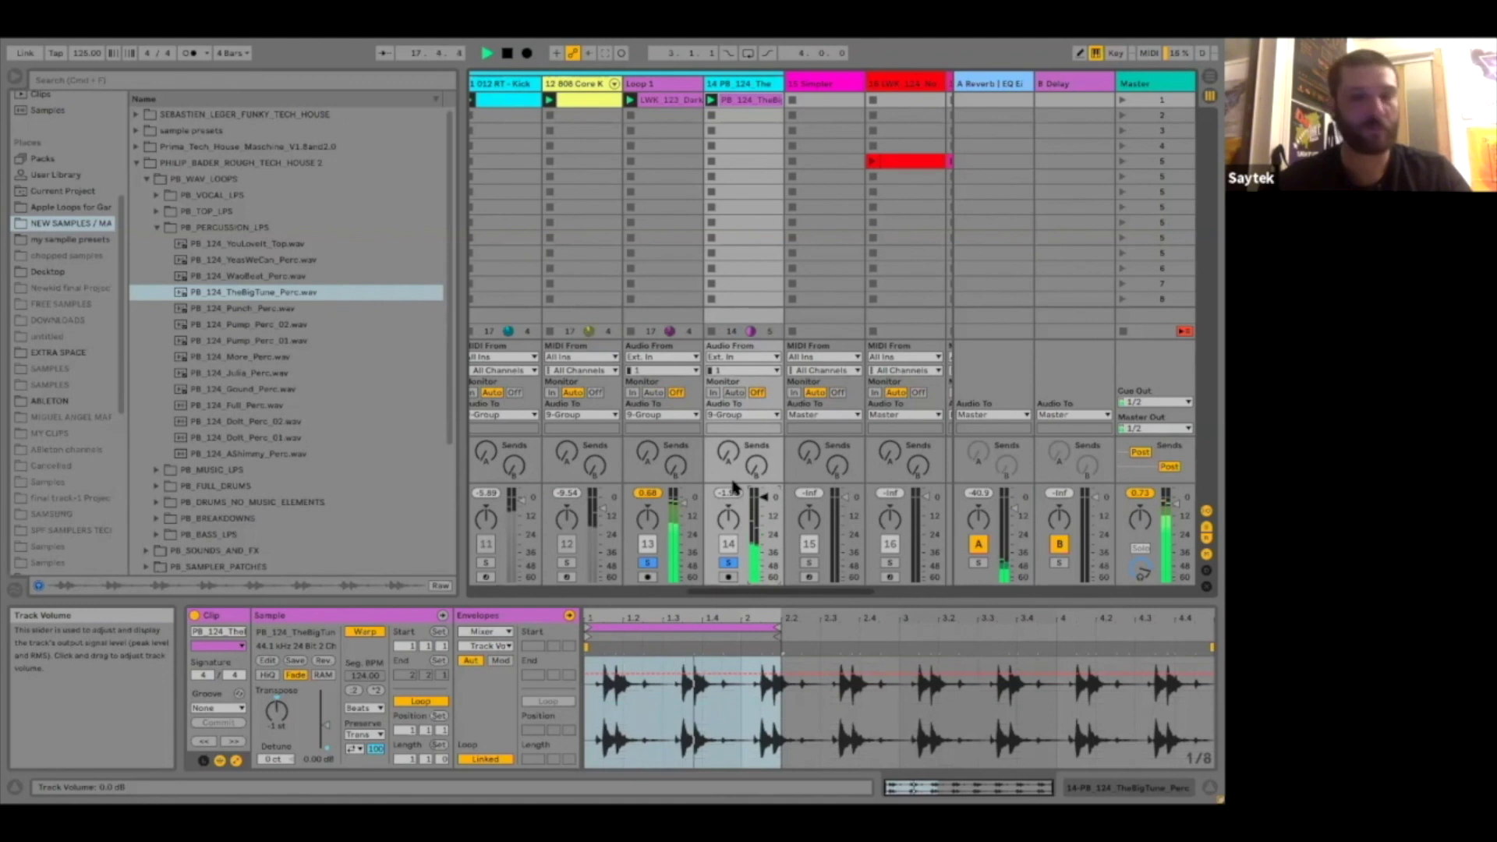
{"action": "scroll", "coordinate": [732, 485], "scroll_direction": "left", "scroll_amount": 2}
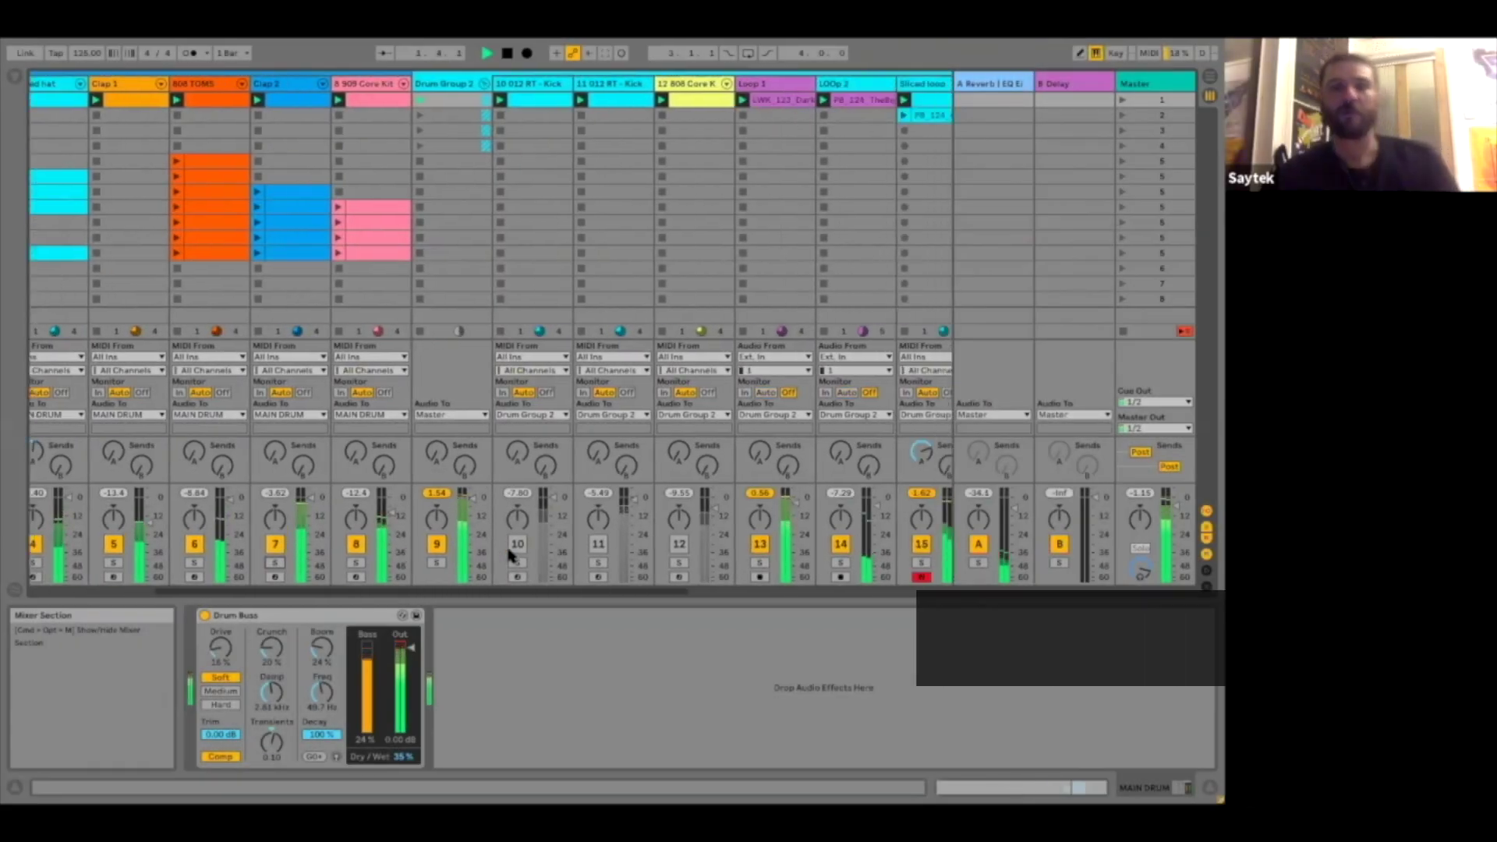
{"action": "scroll", "coordinate": [510, 555], "scroll_direction": "right", "scroll_amount": 10}
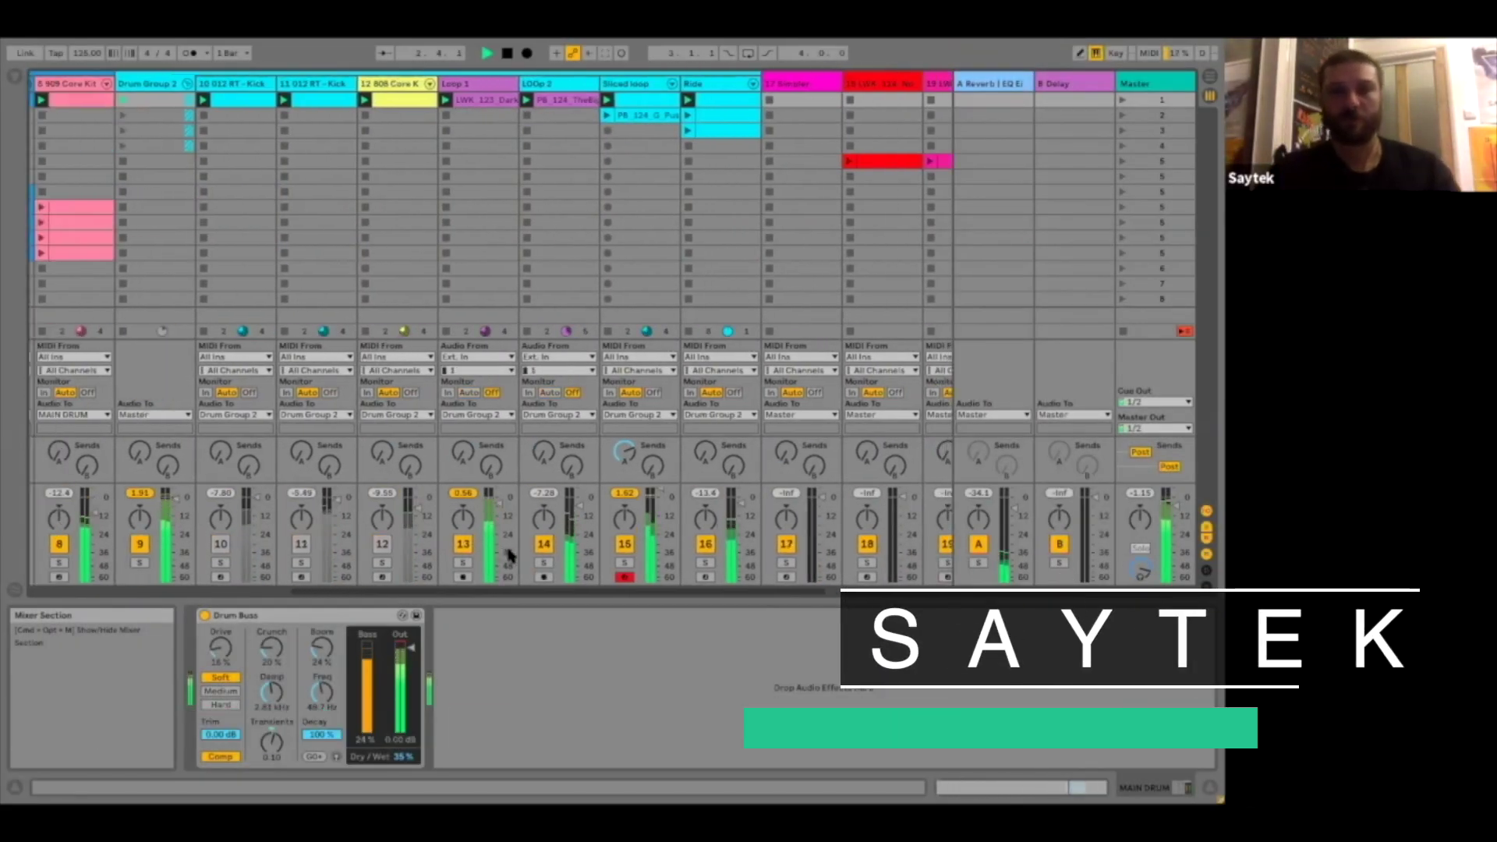
{"action": "scroll", "coordinate": [510, 555], "scroll_direction": "left", "scroll_amount": 10}
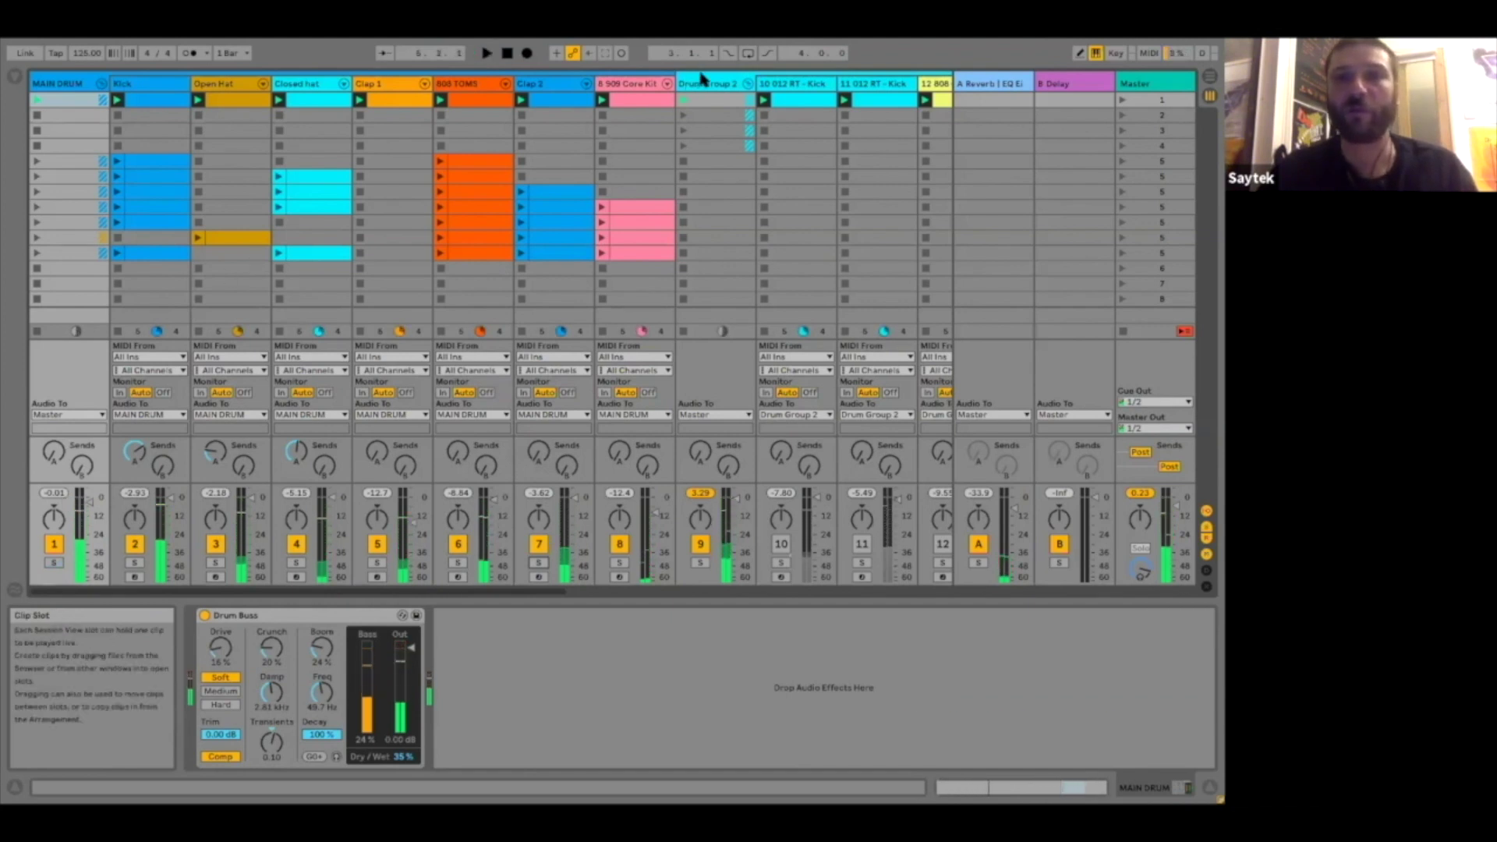
Step: Select and solo Drum Group 2, briefly playing it back
{"action": "left_click", "coordinate": [703, 81]}
{"action": "left_click", "coordinate": [700, 563]}
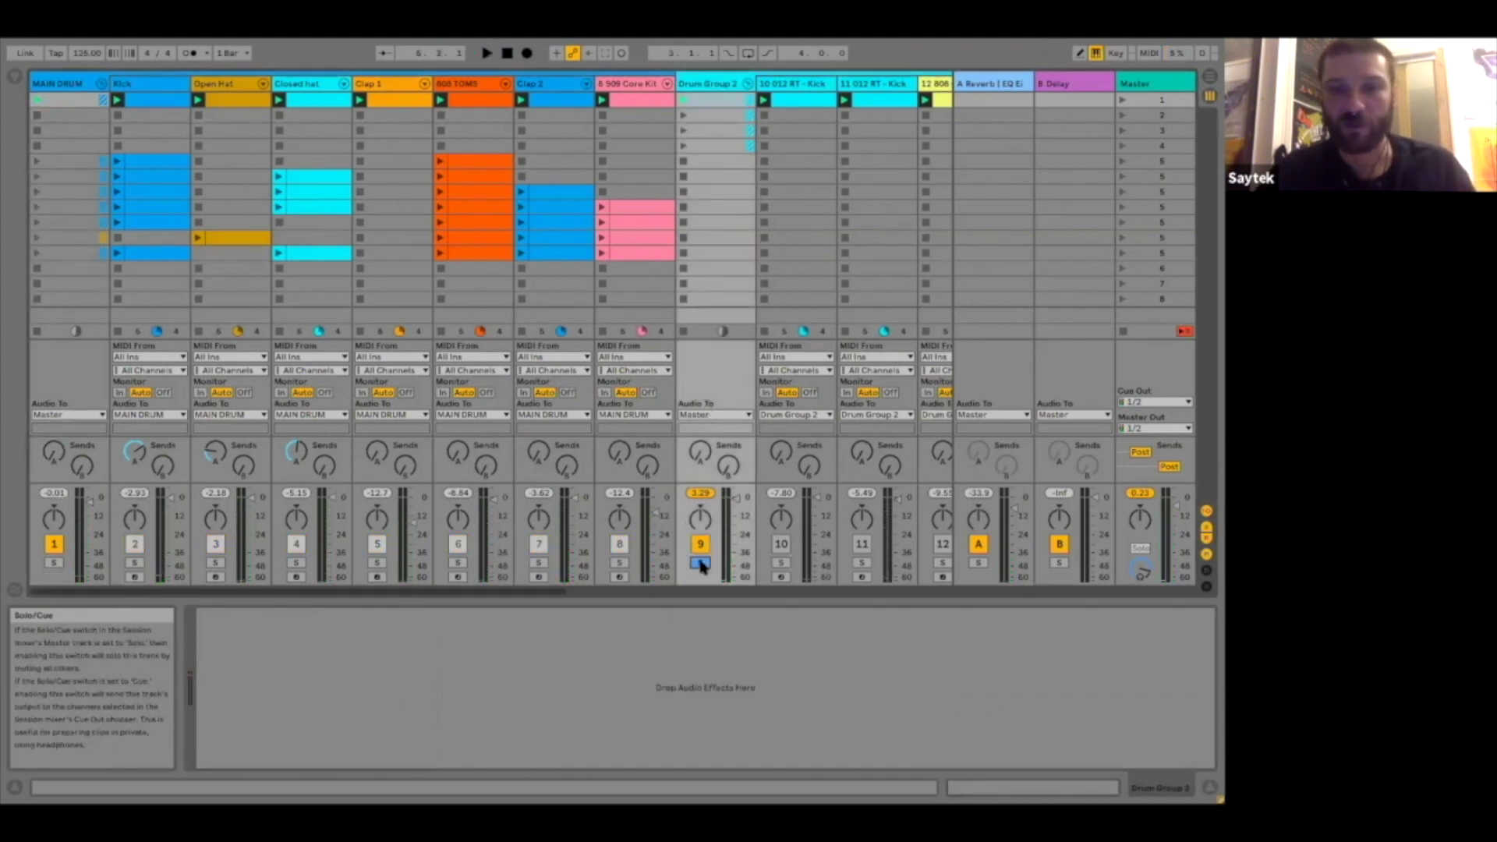
{"action": "key", "text": "space"}
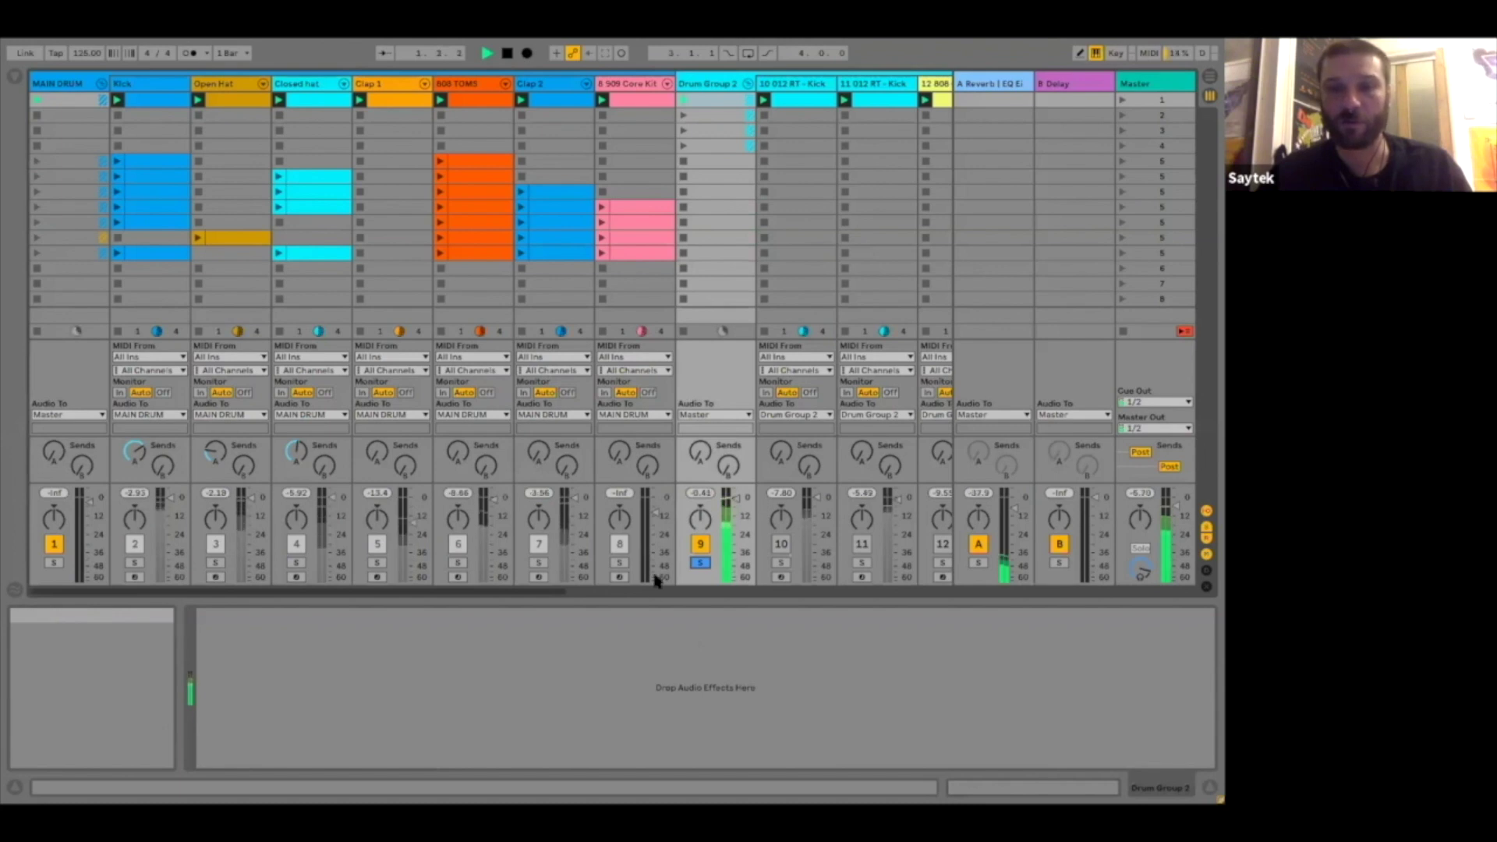
{"action": "key", "text": "space"}
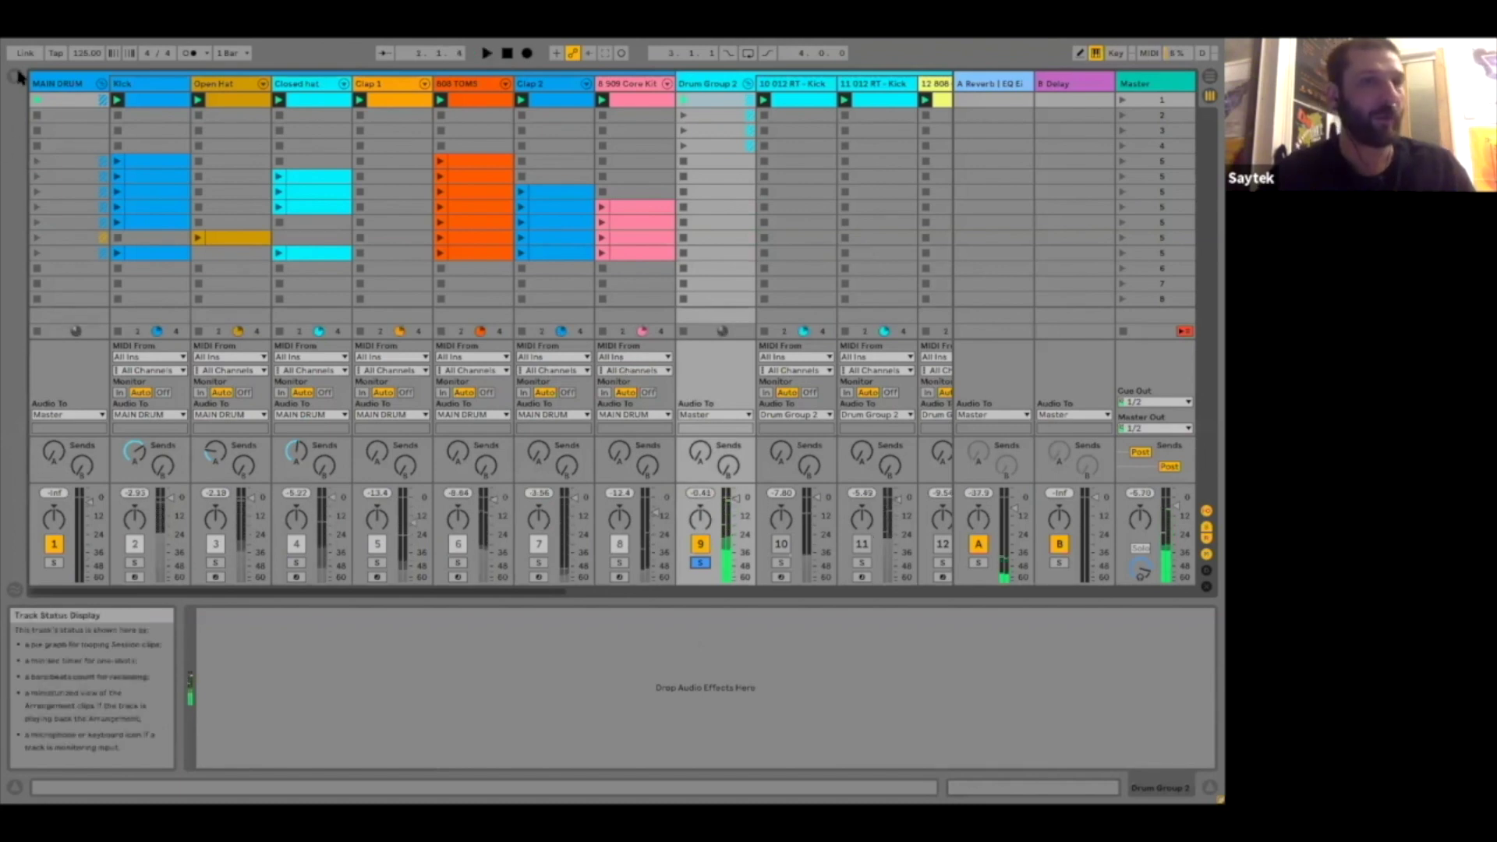
Step: Bring up the Browser's Audio Effects list
{"action": "left_click", "coordinate": [17, 77]}
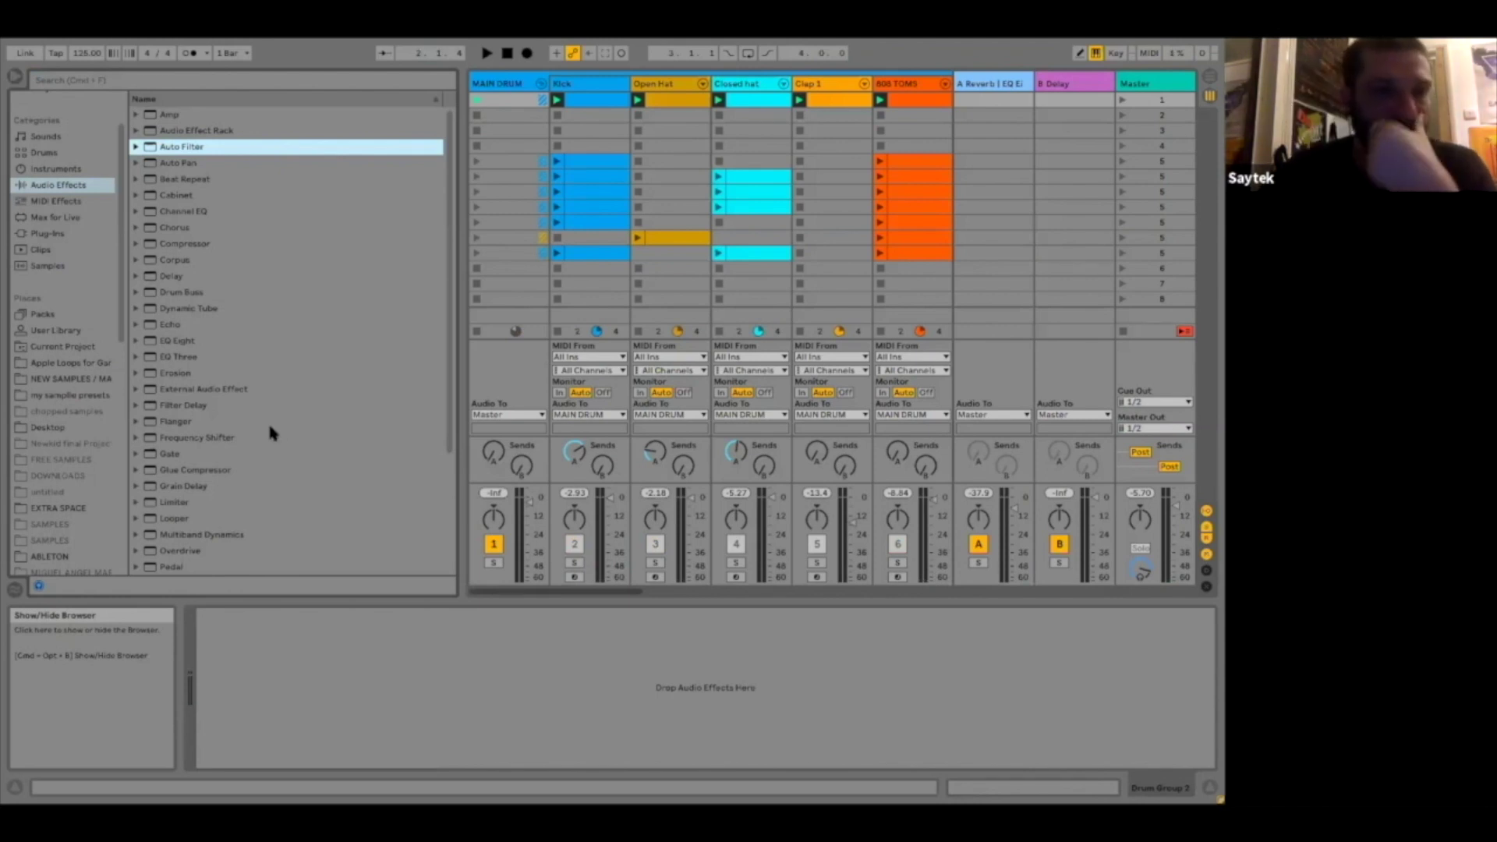
{"action": "scroll", "coordinate": [270, 431], "scroll_direction": "down", "scroll_amount": 5}
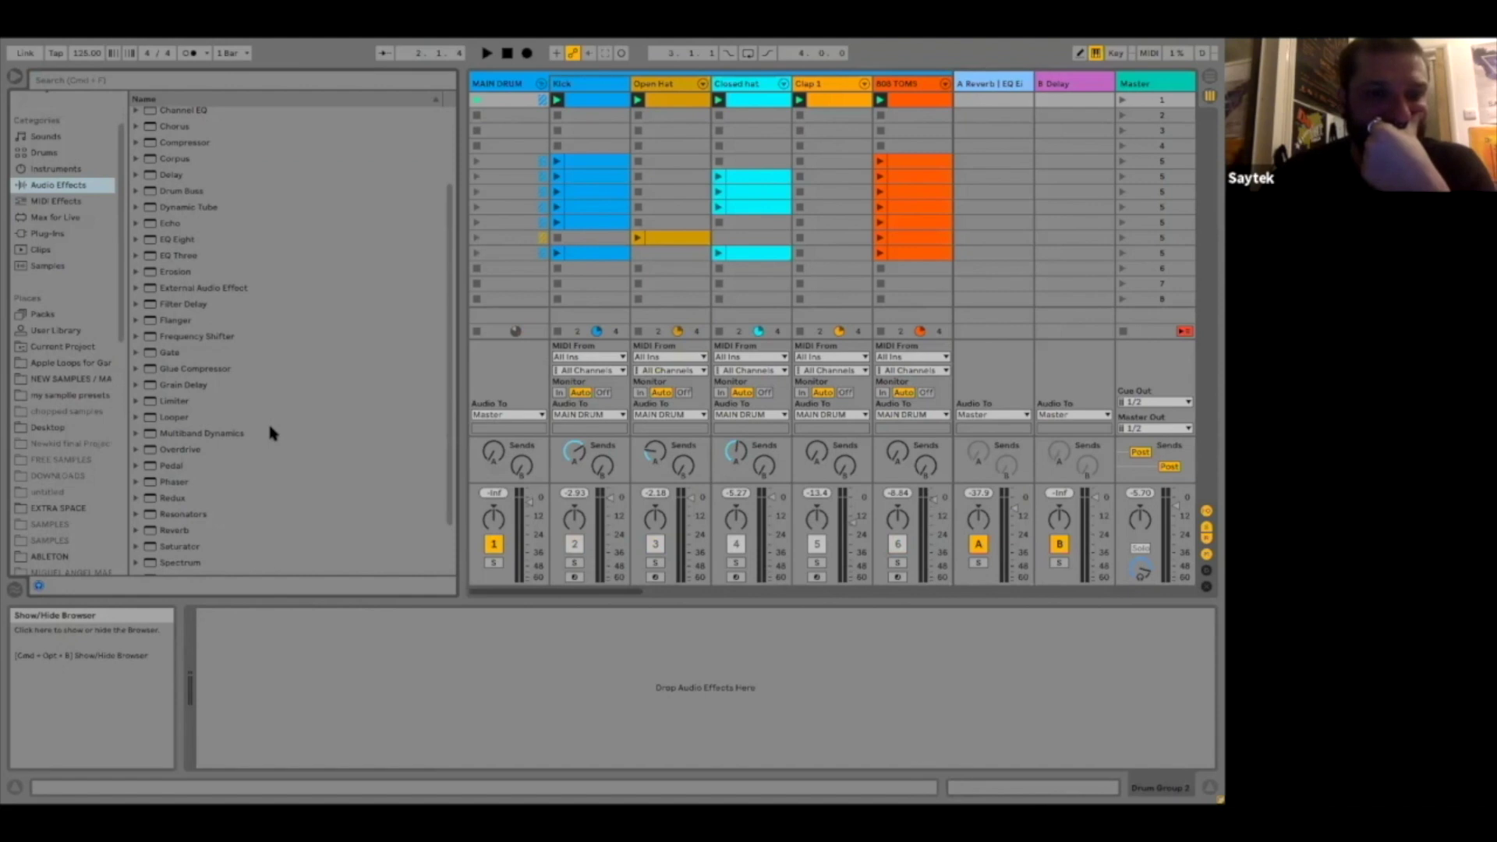
{"action": "scroll", "coordinate": [270, 427], "scroll_direction": "up", "scroll_amount": 5}
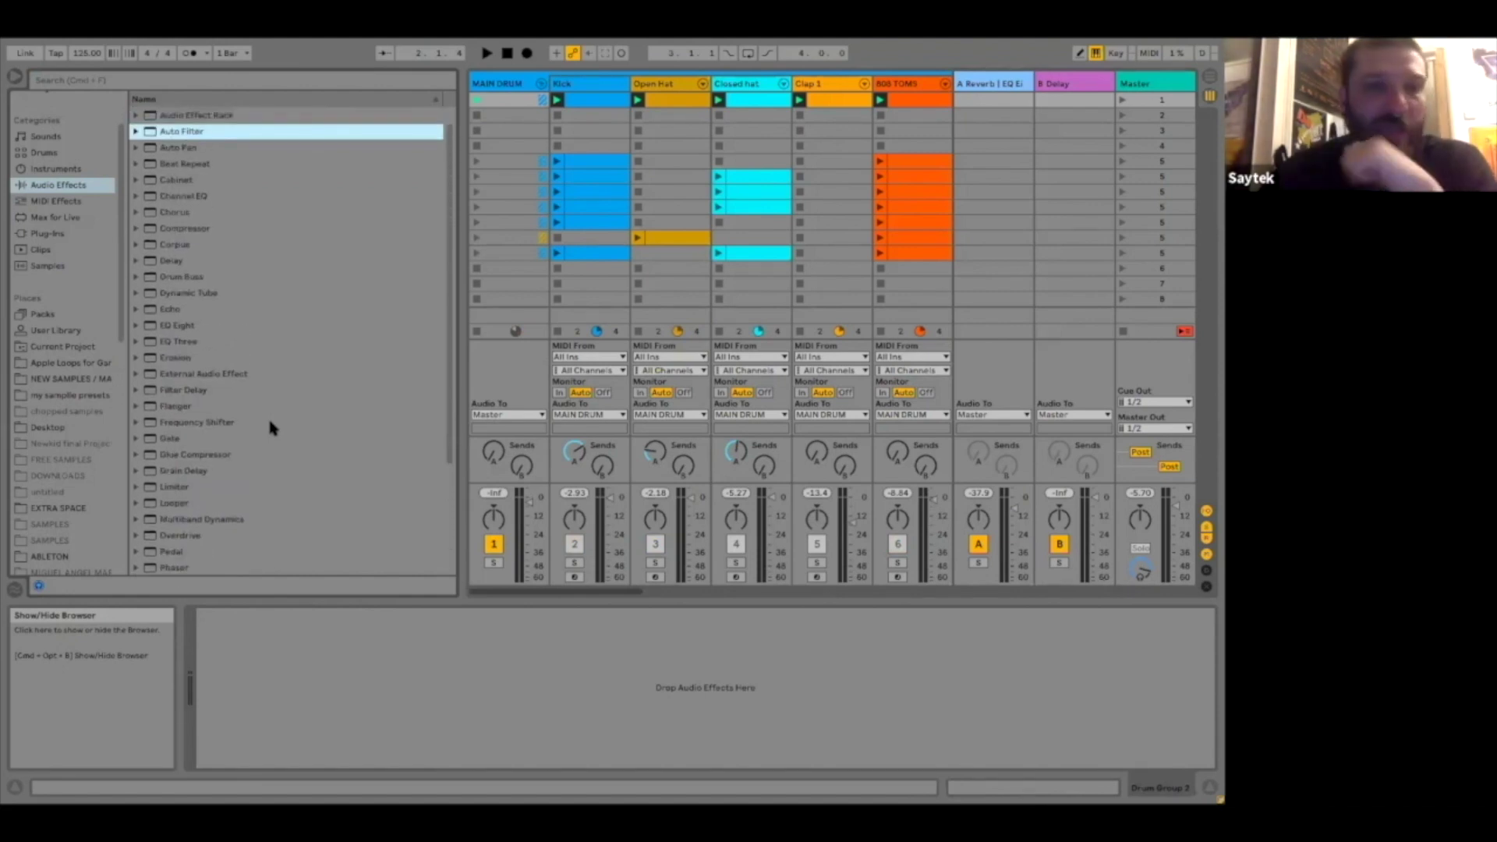
Step: Add Glue Compressor to Drum Group 2, load its Mastering - Catch Peaks preset, and play
{"action": "left_click", "coordinate": [150, 460]}
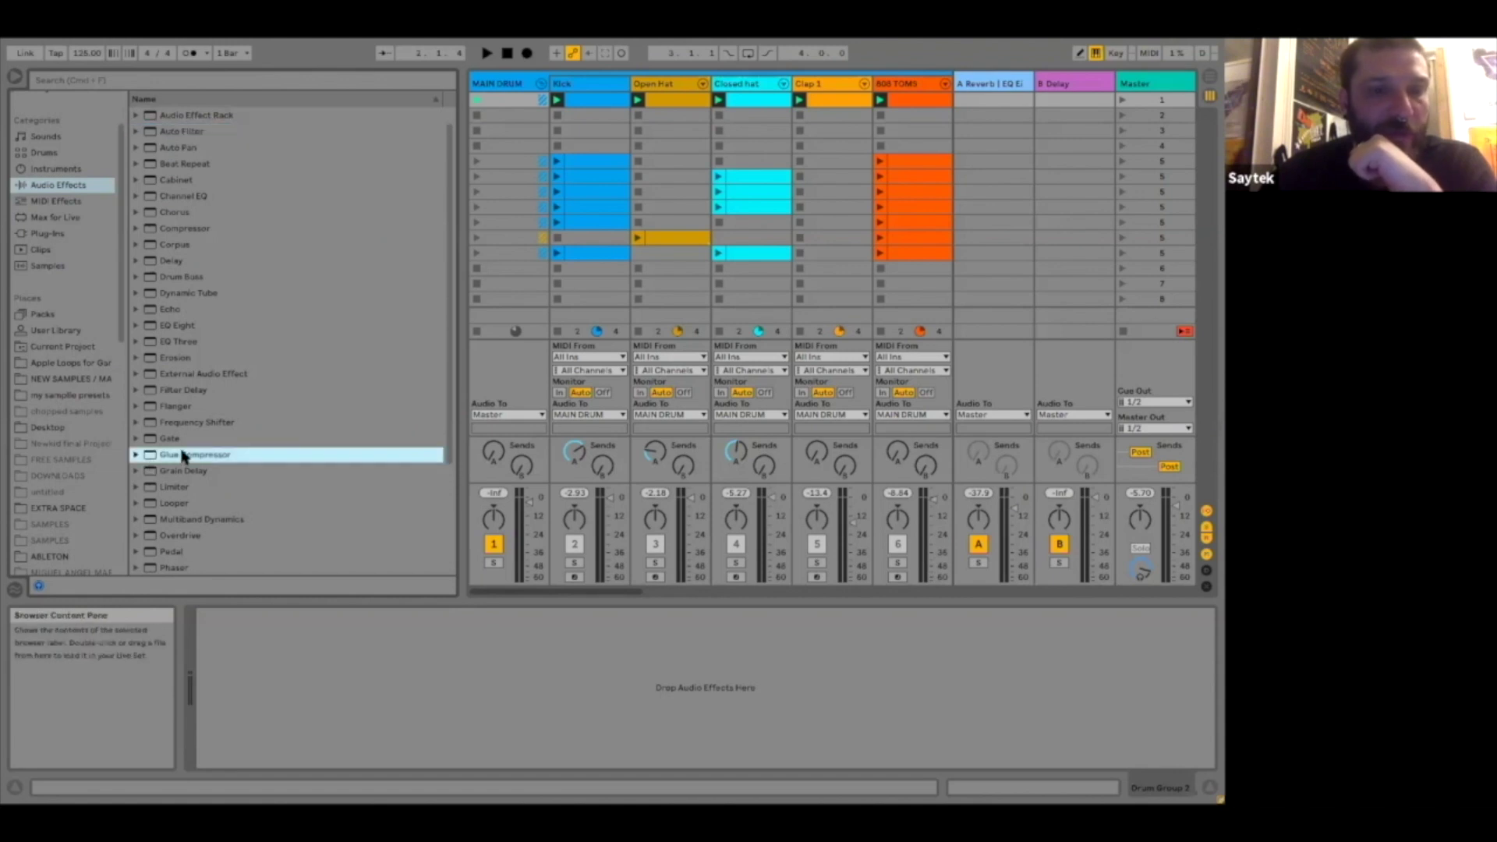
{"action": "left_click_drag", "start_coordinate": [235, 509], "coordinate": [296, 636]}
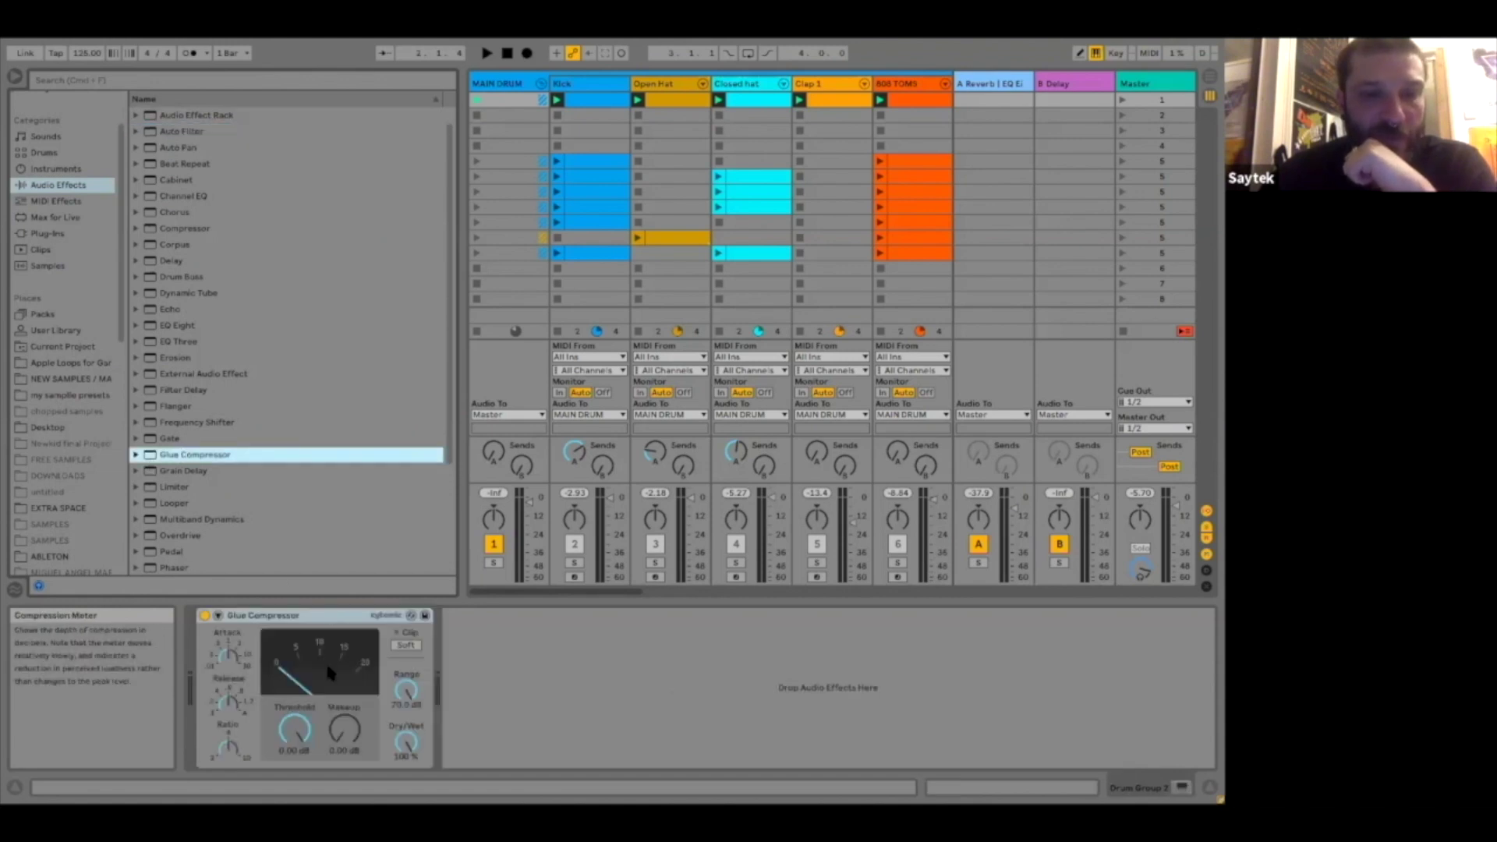
{"action": "left_click", "coordinate": [137, 455]}
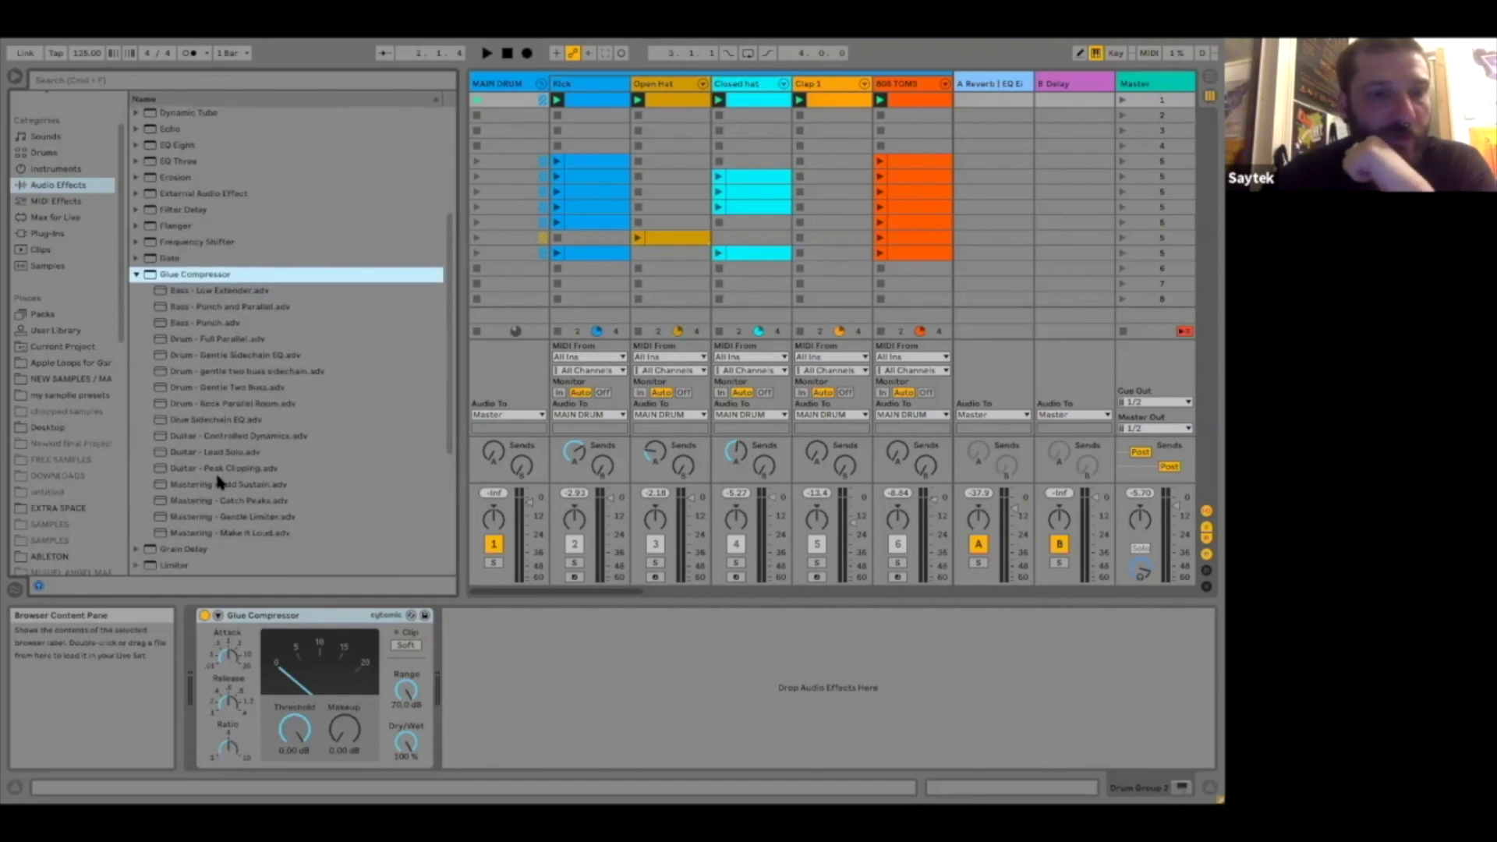
{"action": "scroll", "coordinate": [218, 482], "scroll_direction": "down", "scroll_amount": 5}
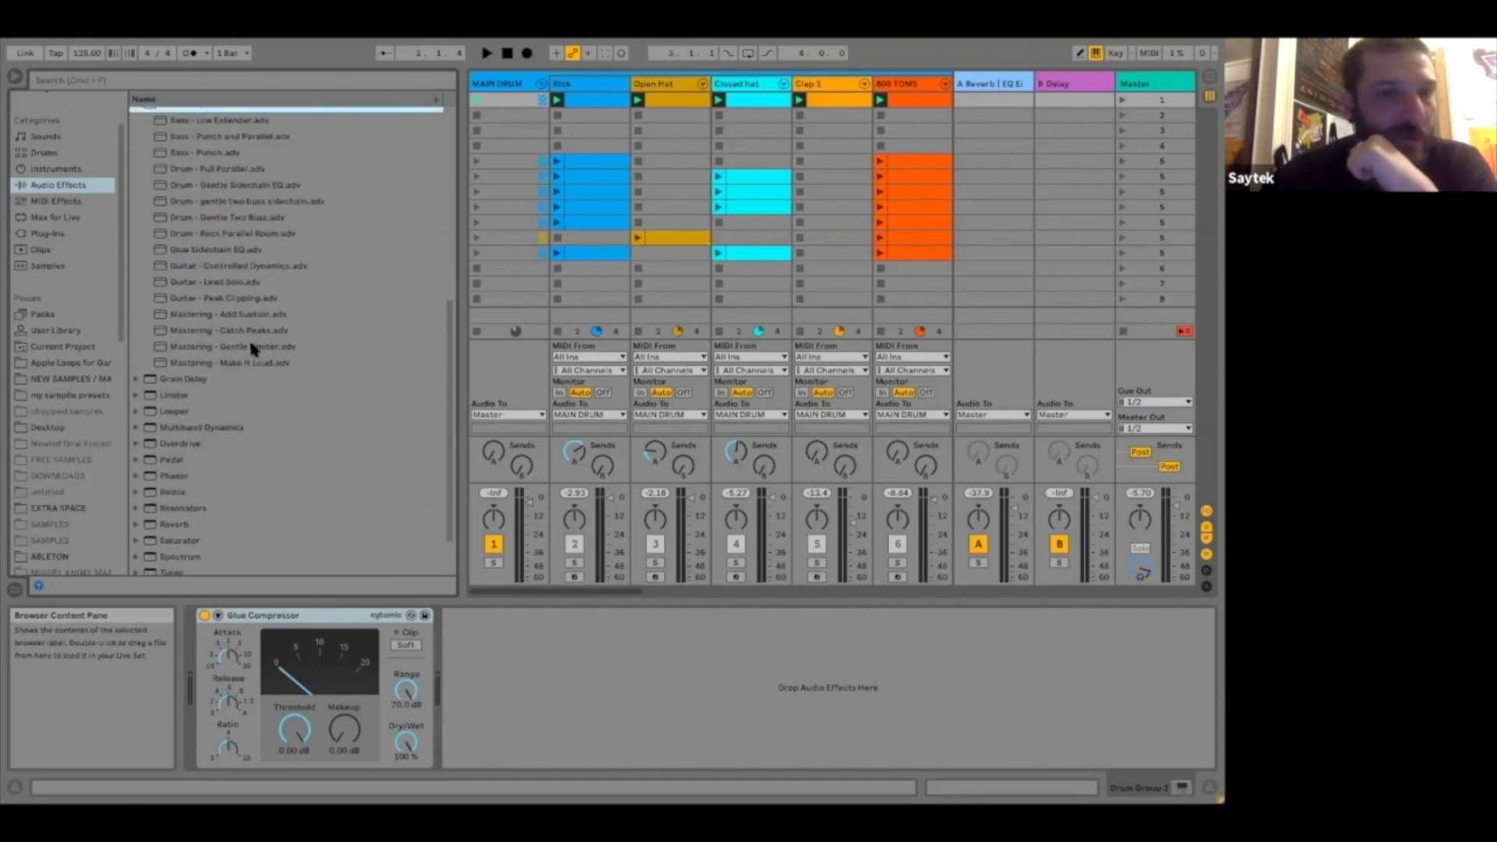
{"action": "left_click_drag", "start_coordinate": [250, 330], "coordinate": [301, 621]}
{"action": "key", "text": "space"}
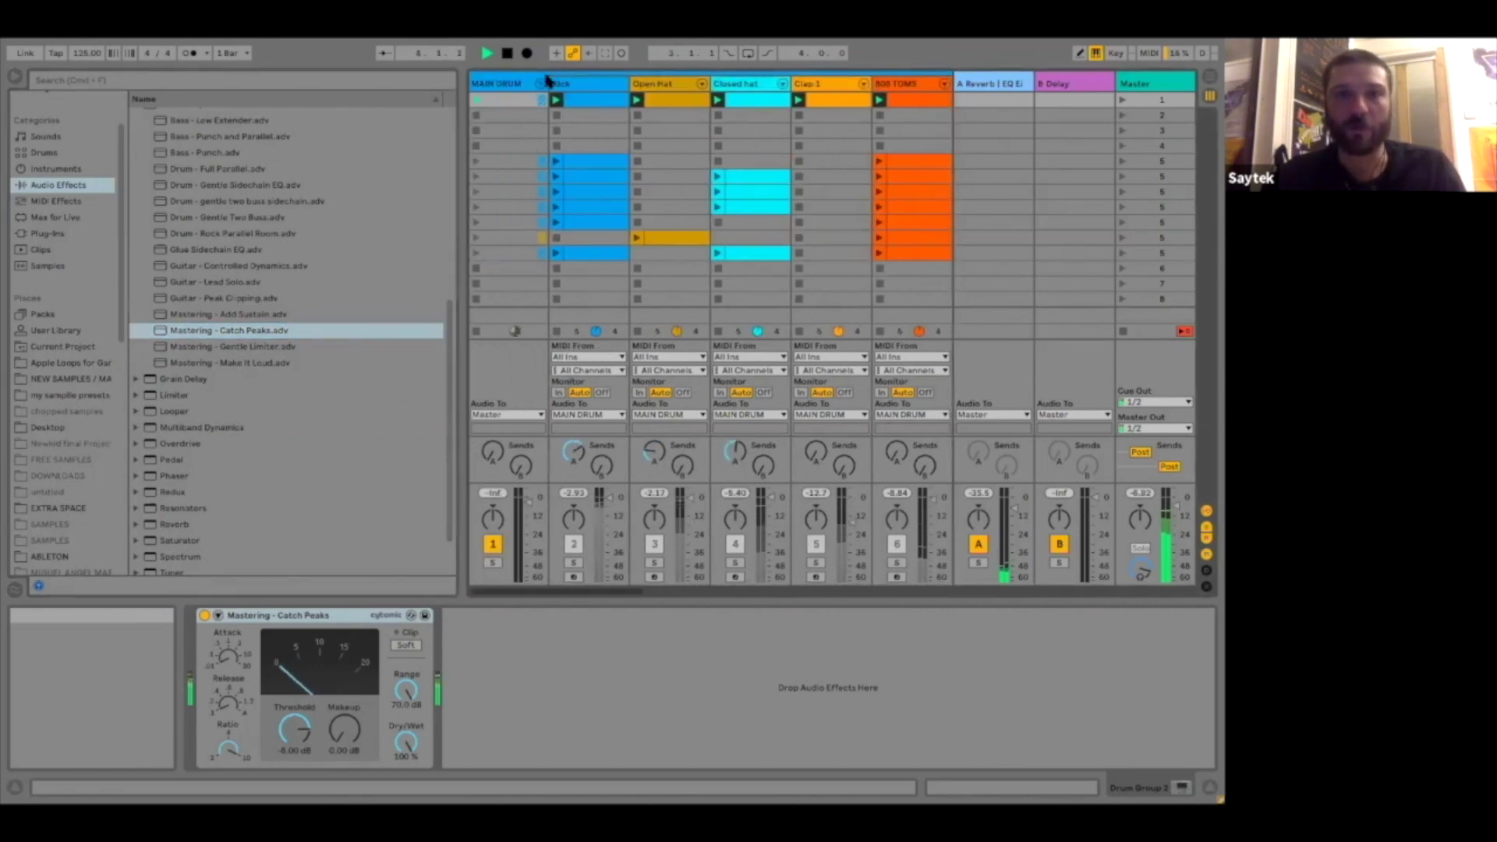
Step: Fold the MAIN DRUM group and A/B the Catch Peaks compressor by bypassing it
{"action": "left_click", "coordinate": [539, 84]}
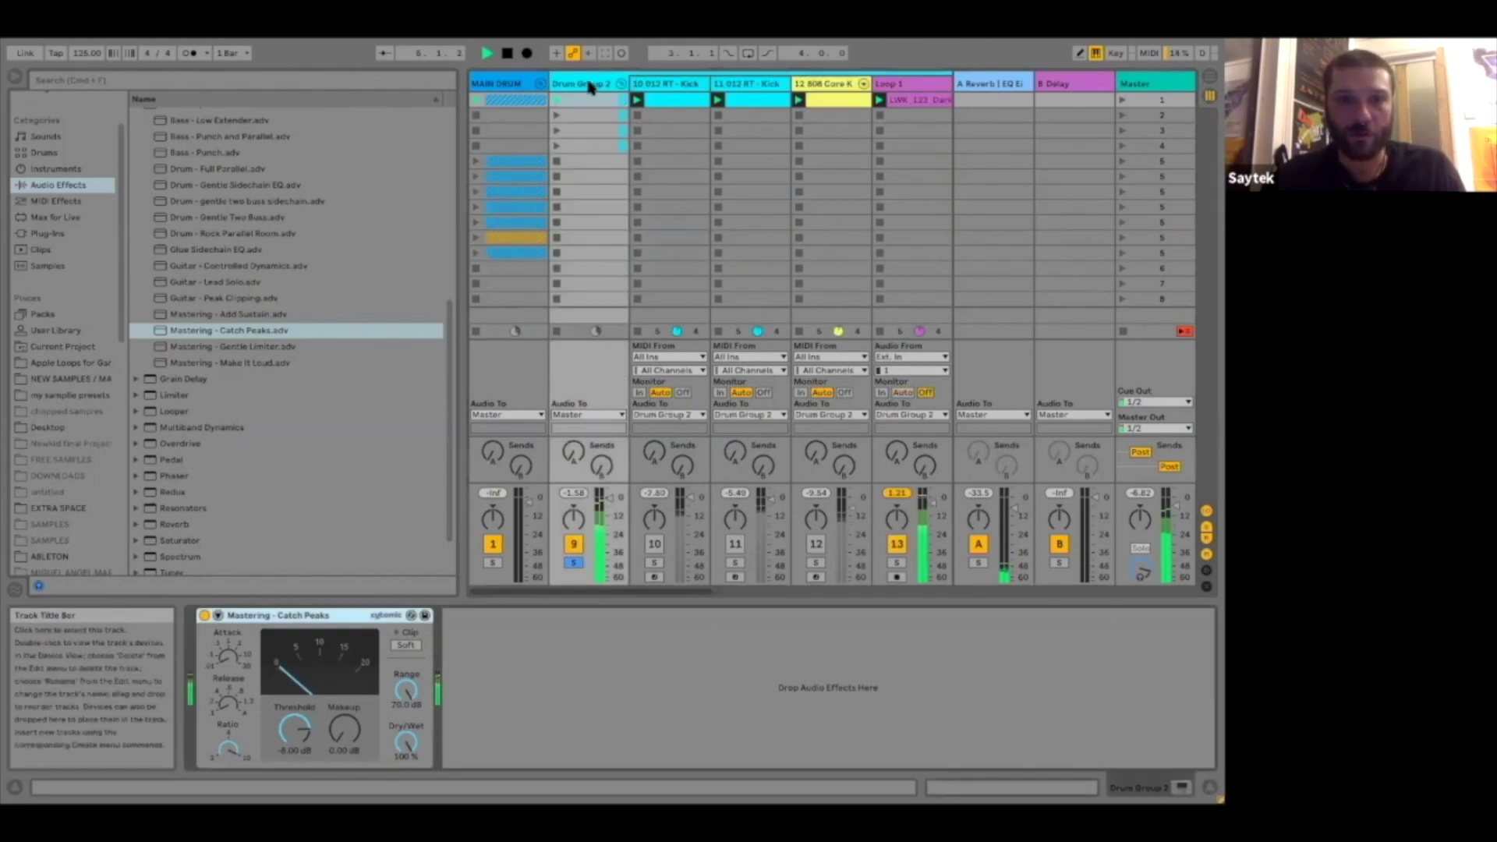
{"action": "left_click", "coordinate": [205, 616]}
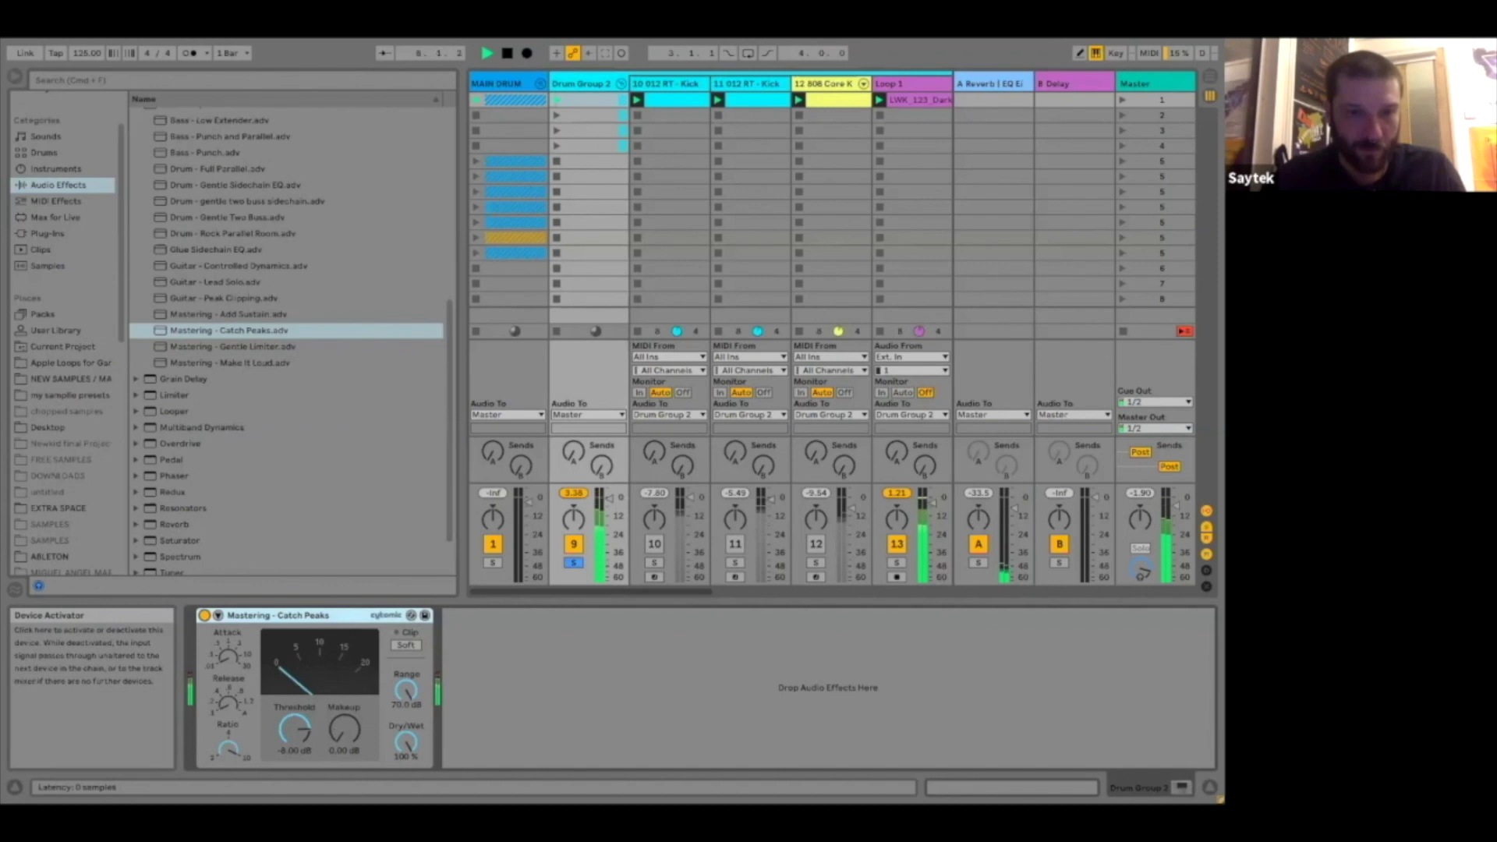
{"action": "left_click", "coordinate": [205, 616]}
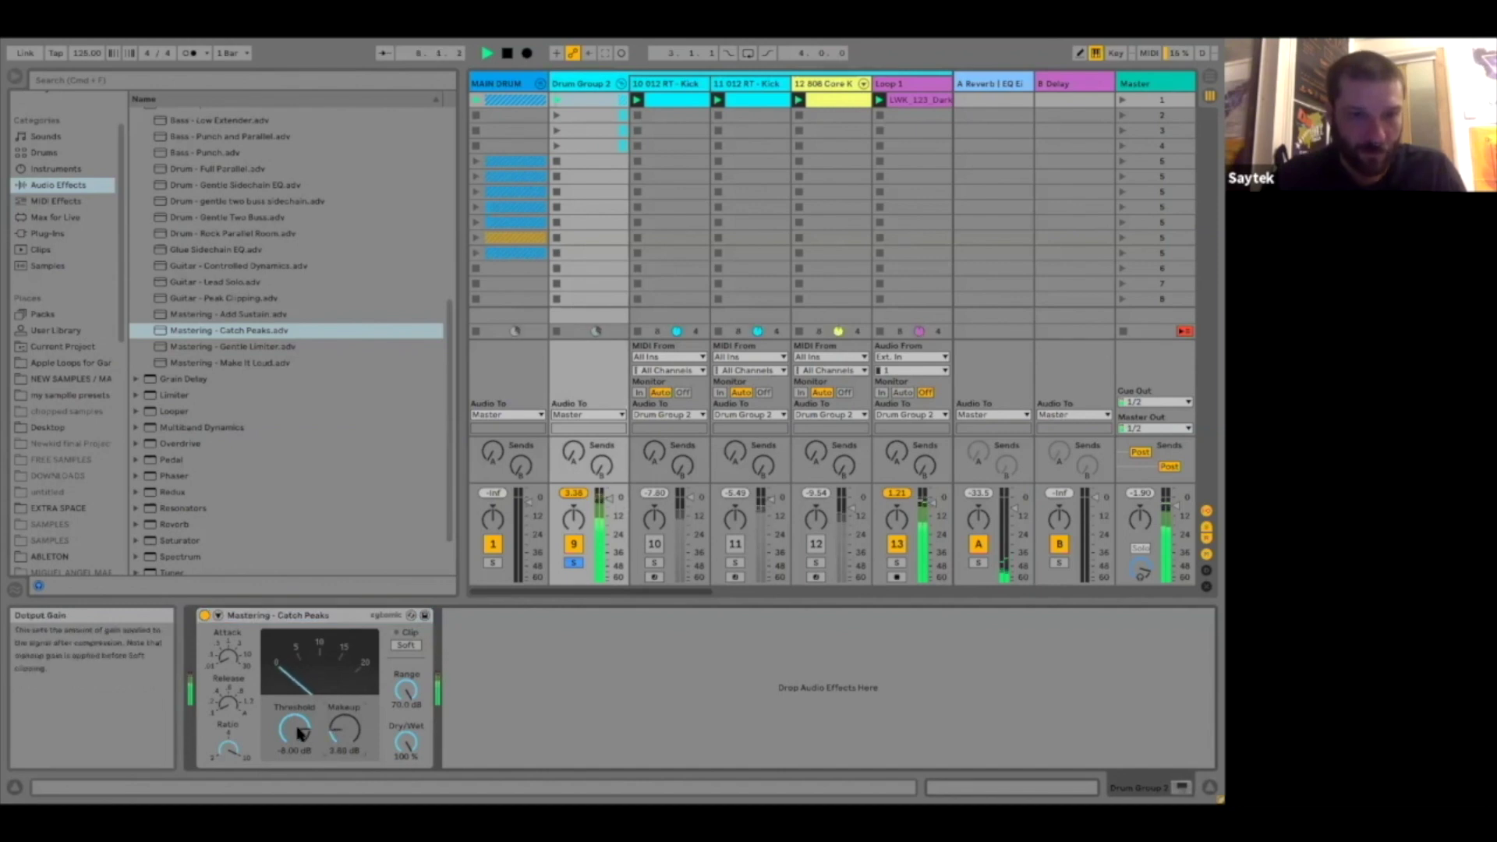
Step: Adjust the compressor threshold and enable soft clipping, auditioning the result
{"action": "left_click_drag", "start_coordinate": [295, 729], "coordinate": [295, 749]}
{"action": "key", "text": "space"}
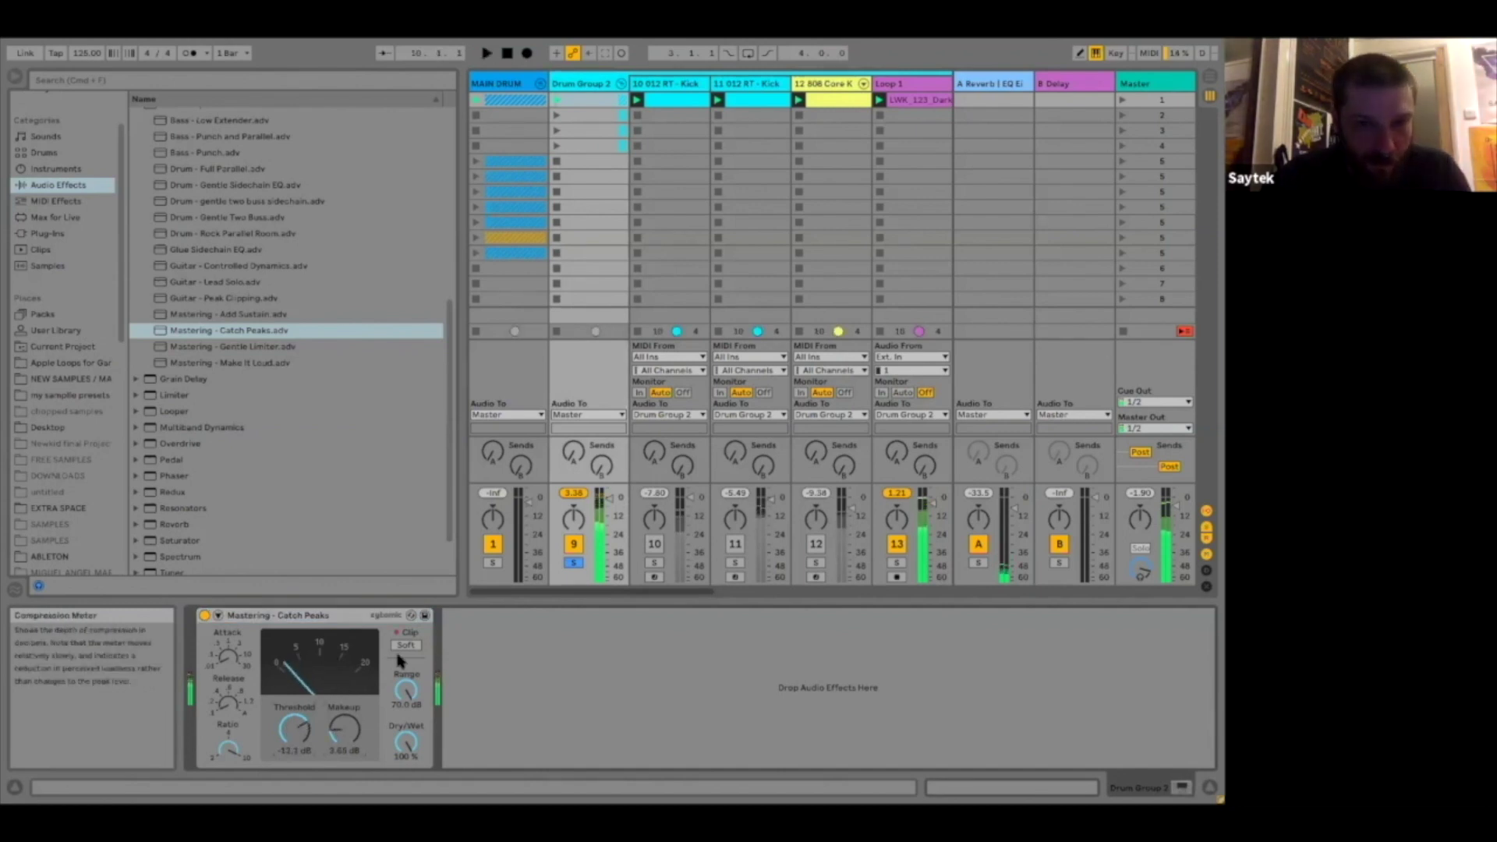
{"action": "left_click", "coordinate": [404, 646]}
{"action": "key", "text": "space"}
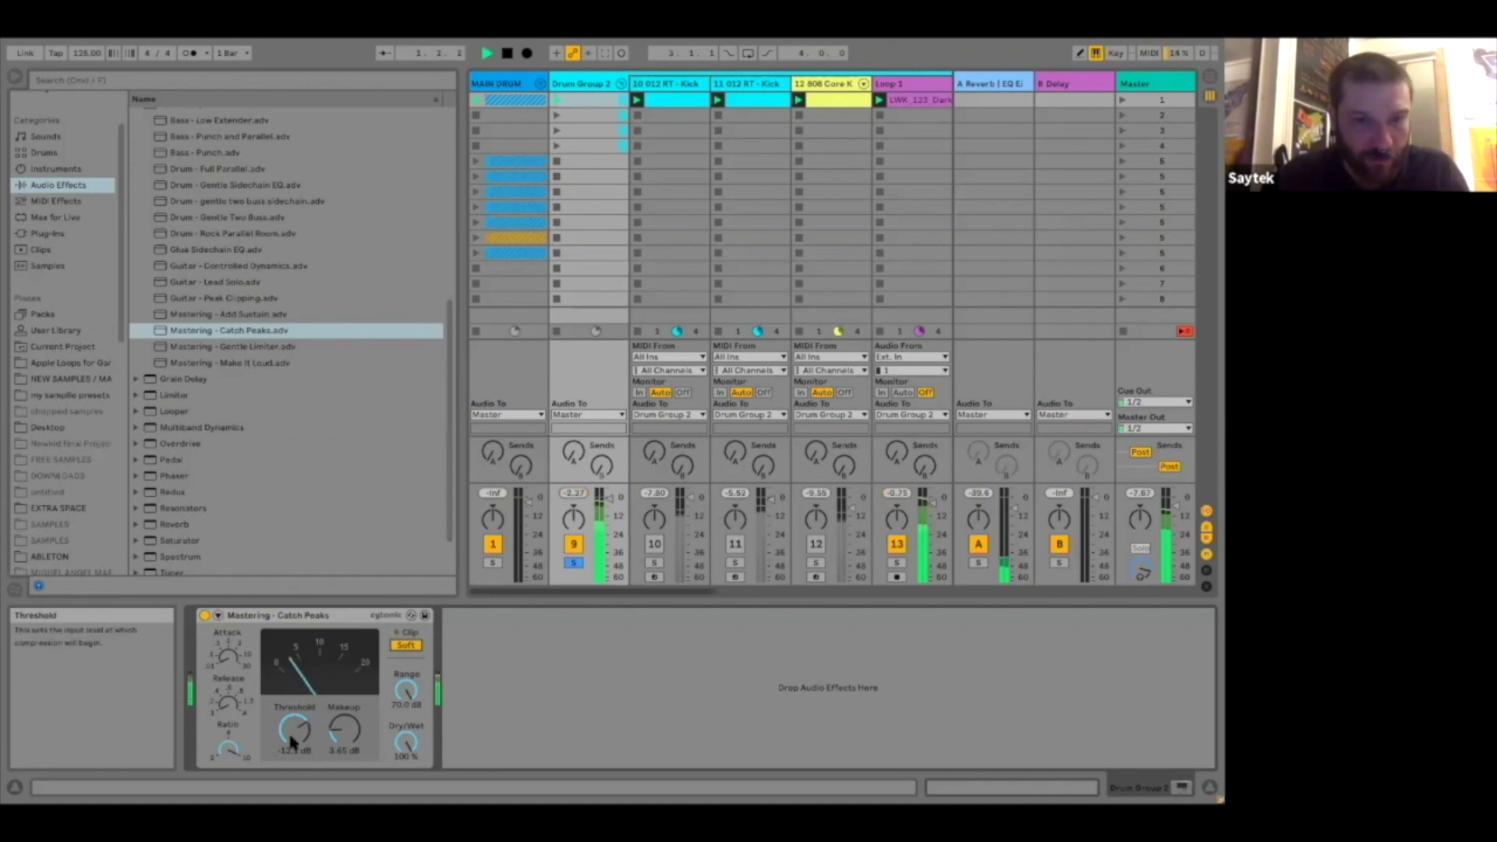
{"action": "left_click_drag", "start_coordinate": [294, 729], "coordinate": [294, 752]}
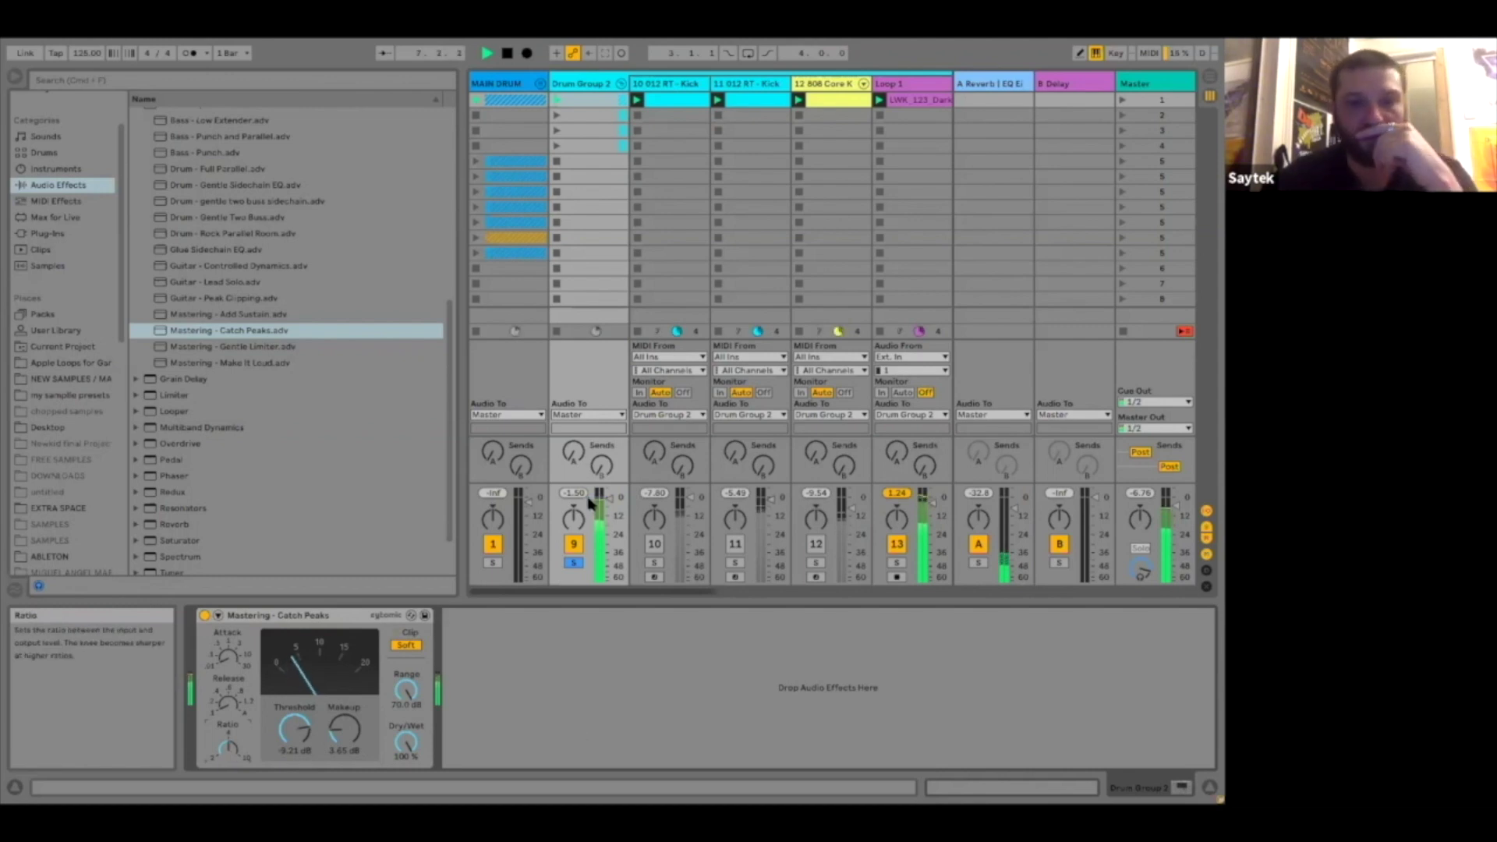
Step: A/B the Catch Peaks compressor again and raise its makeup gain to 4.60 dB
{"action": "left_click", "coordinate": [204, 616]}
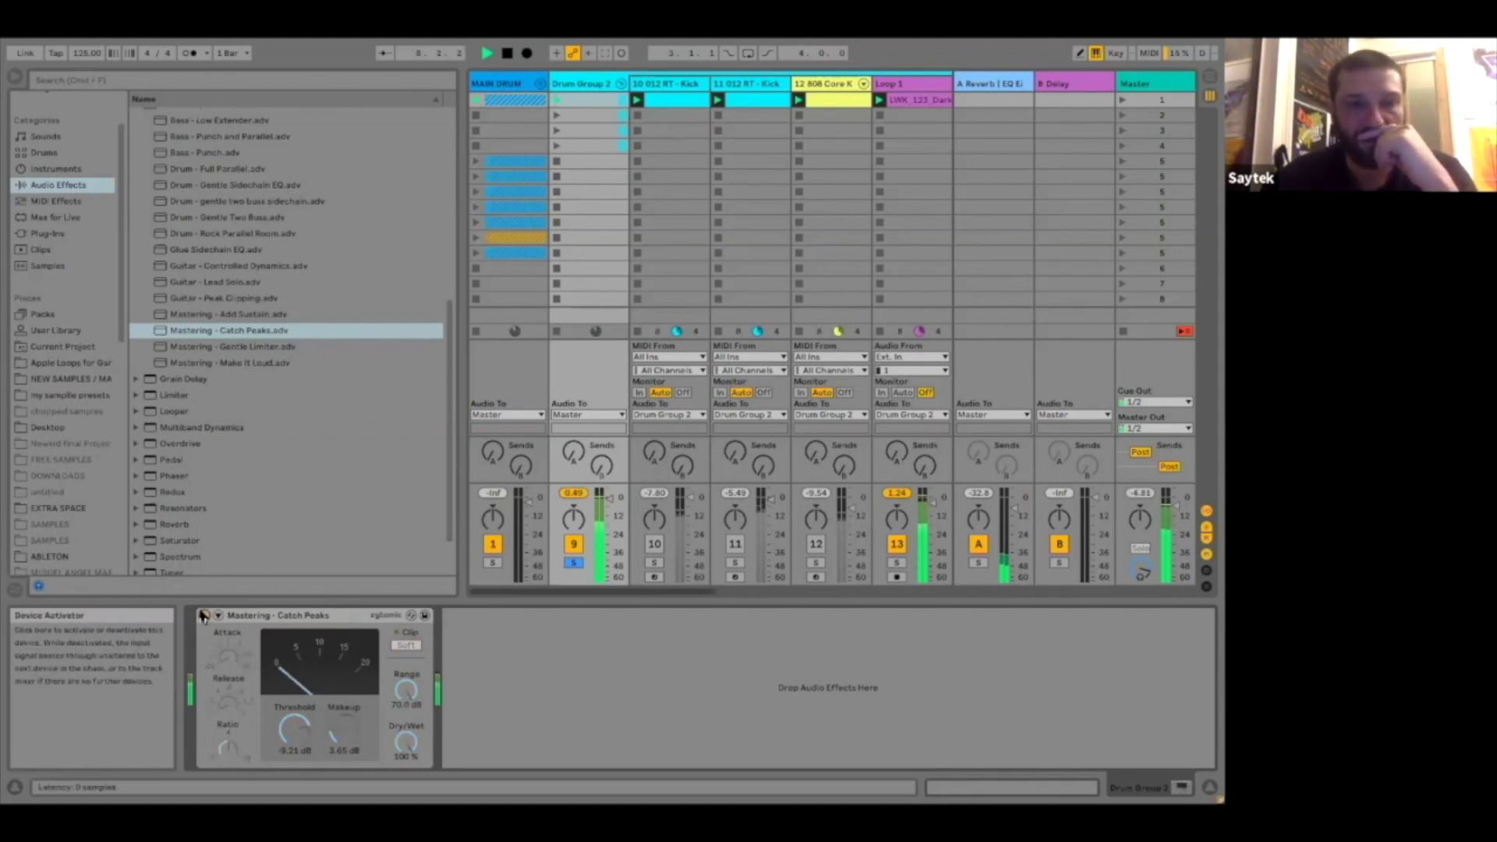
{"action": "left_click", "coordinate": [204, 615]}
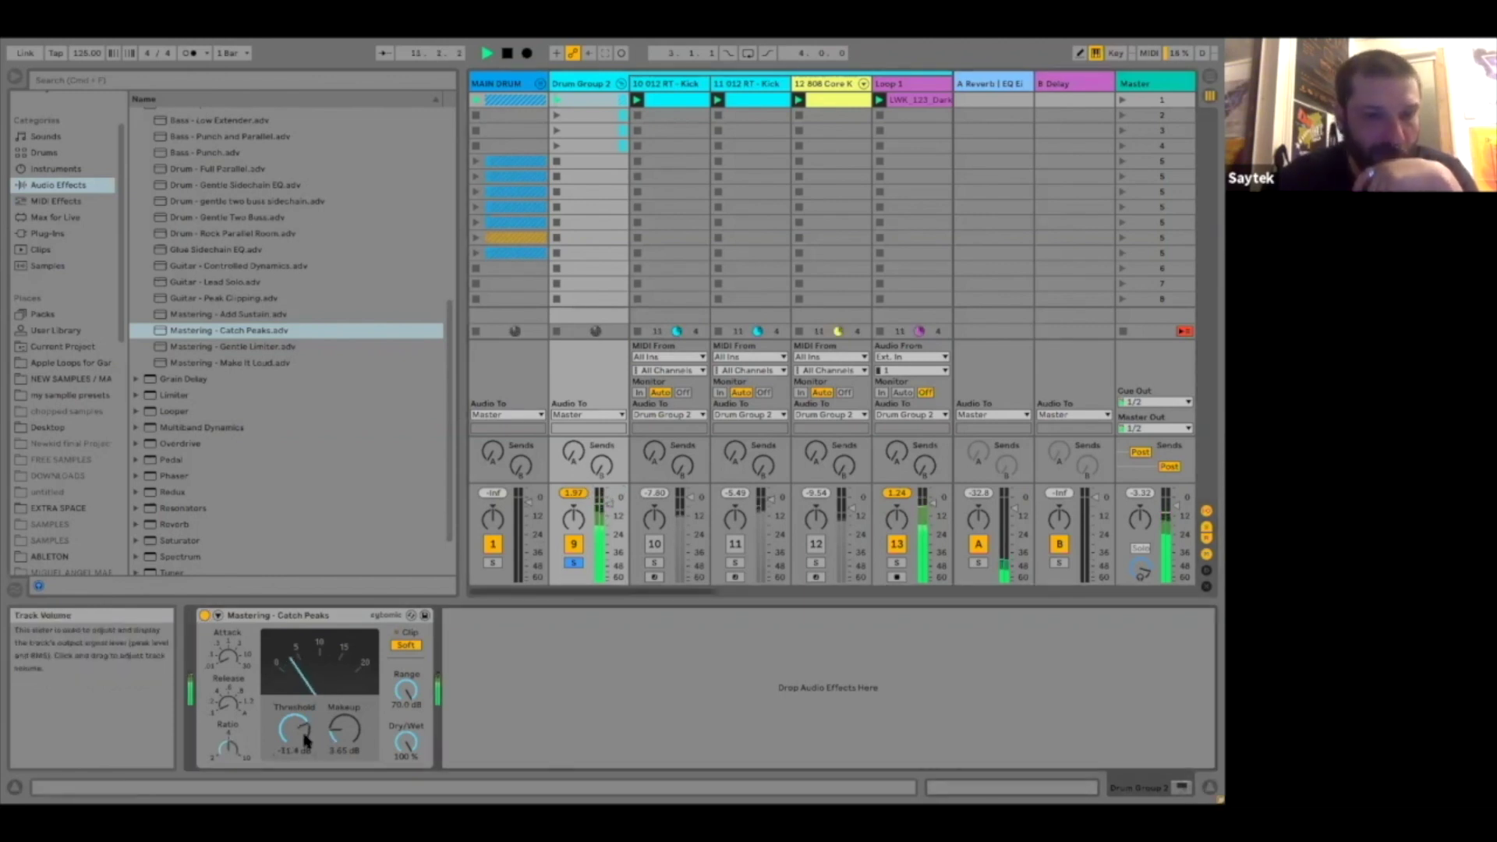
{"action": "left_click_drag", "start_coordinate": [334, 739], "coordinate": [334, 731]}
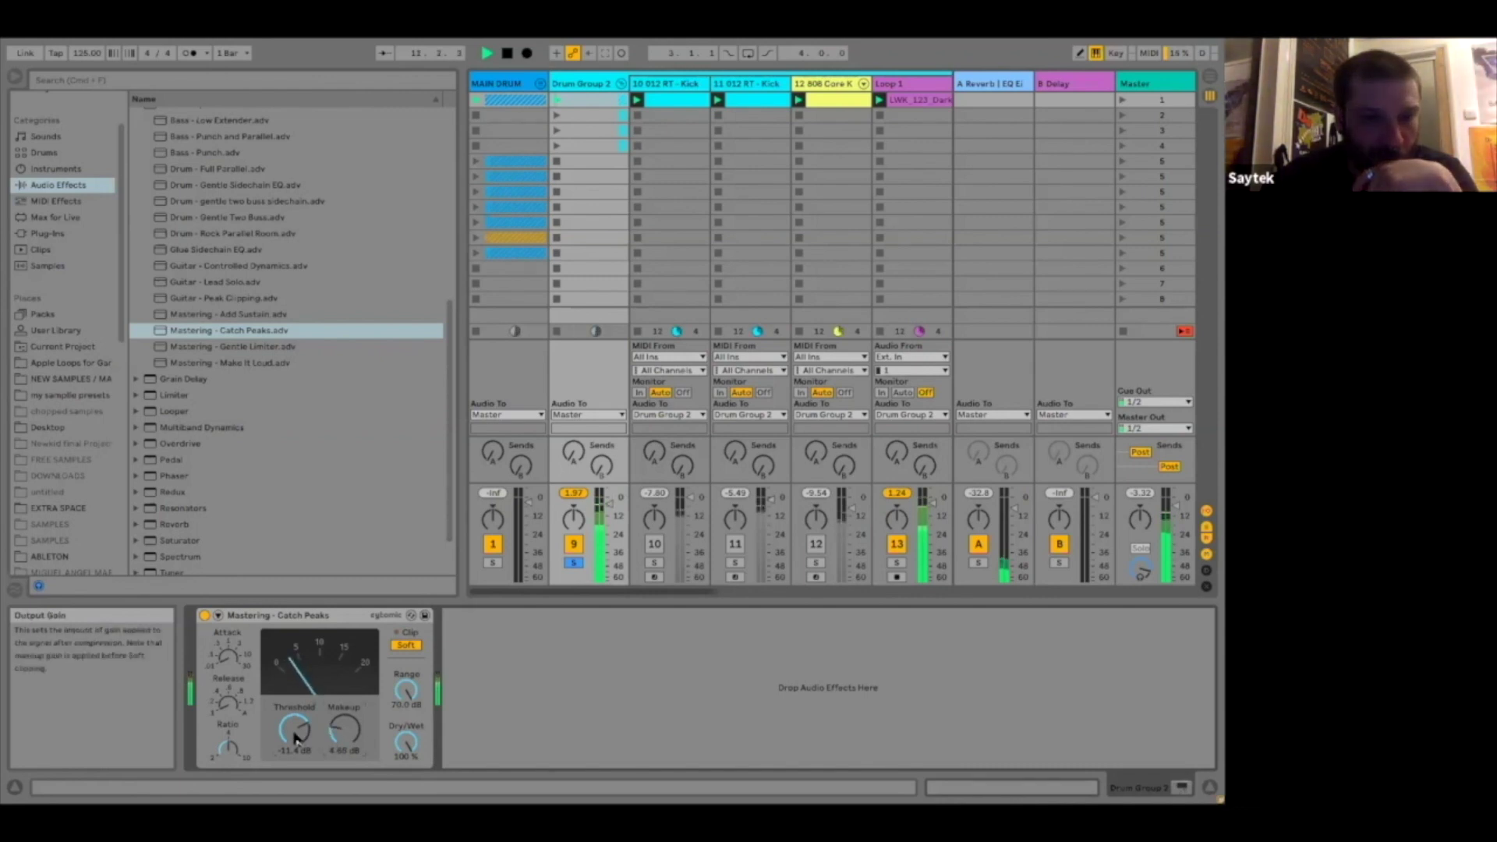
Step: Solo the MAIN DRUM group alongside Drum Group 2
{"action": "left_click", "coordinate": [493, 562]}
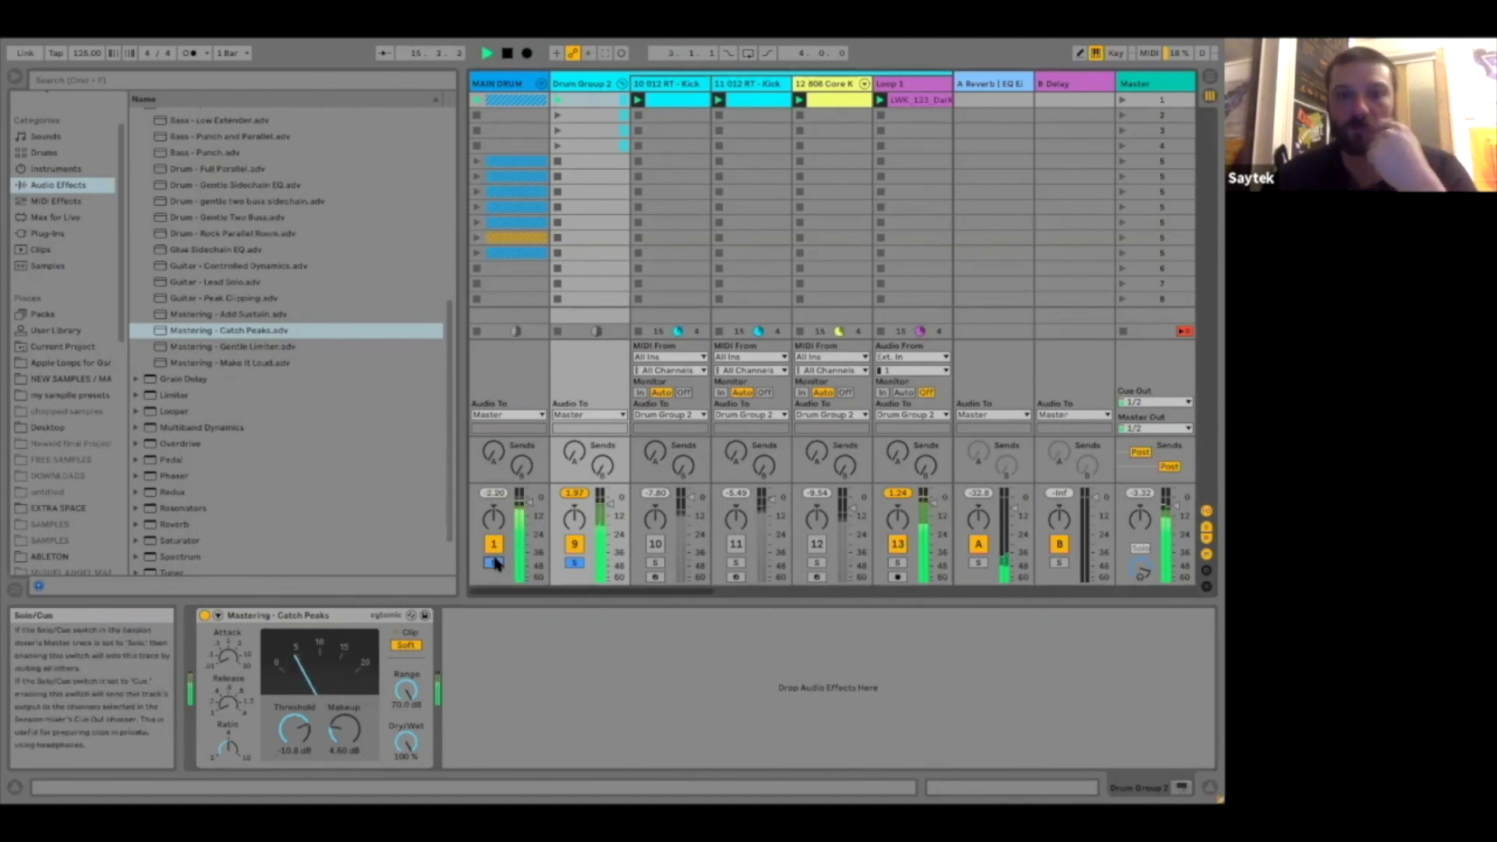
{"action": "scroll", "coordinate": [858, 294], "scroll_direction": "right", "scroll_amount": 5}
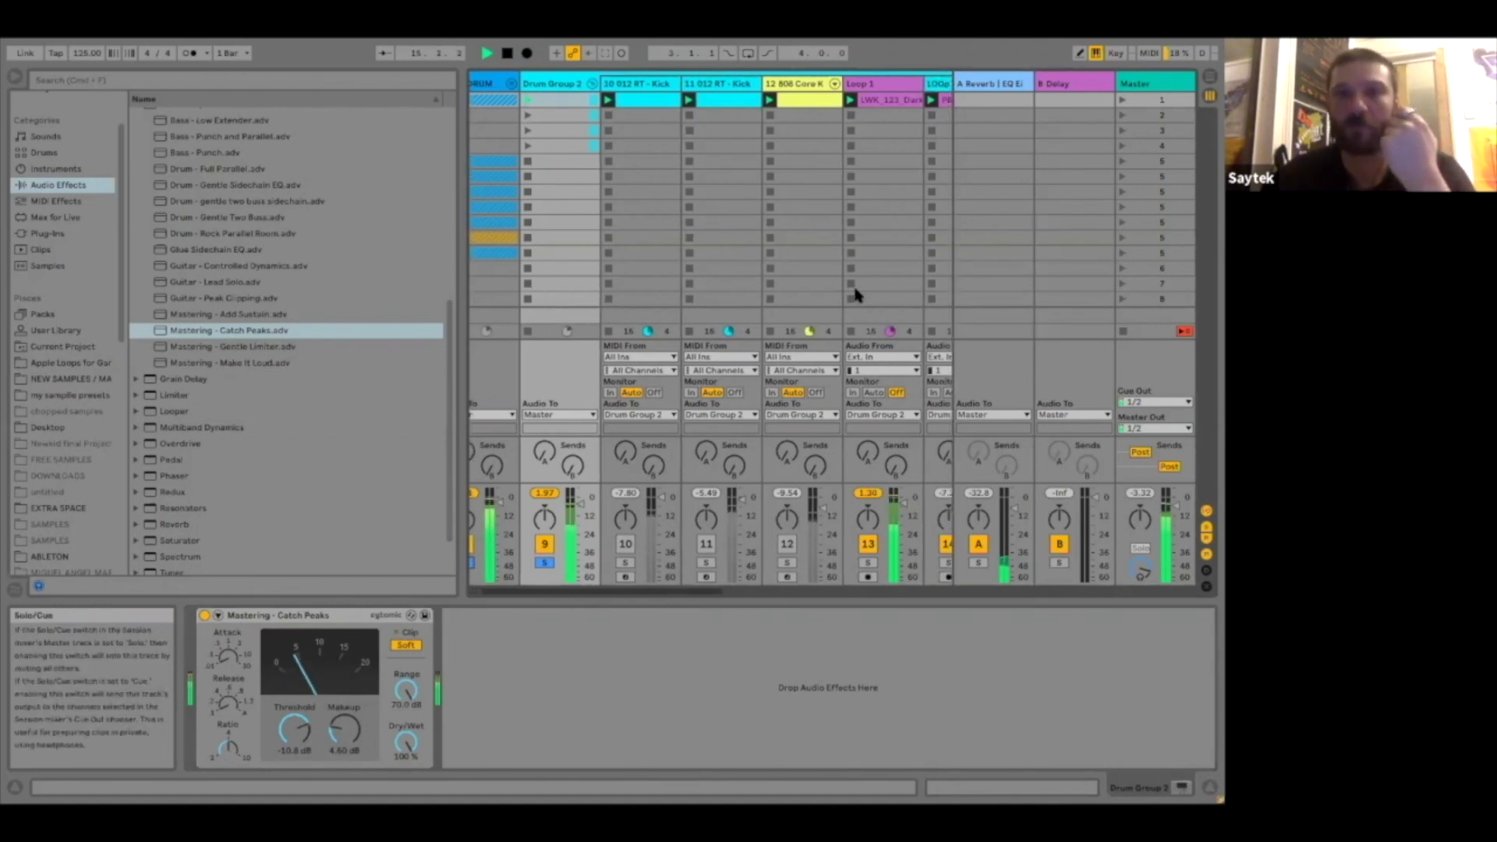
{"action": "scroll", "coordinate": [856, 295], "scroll_direction": "left", "scroll_amount": 3}
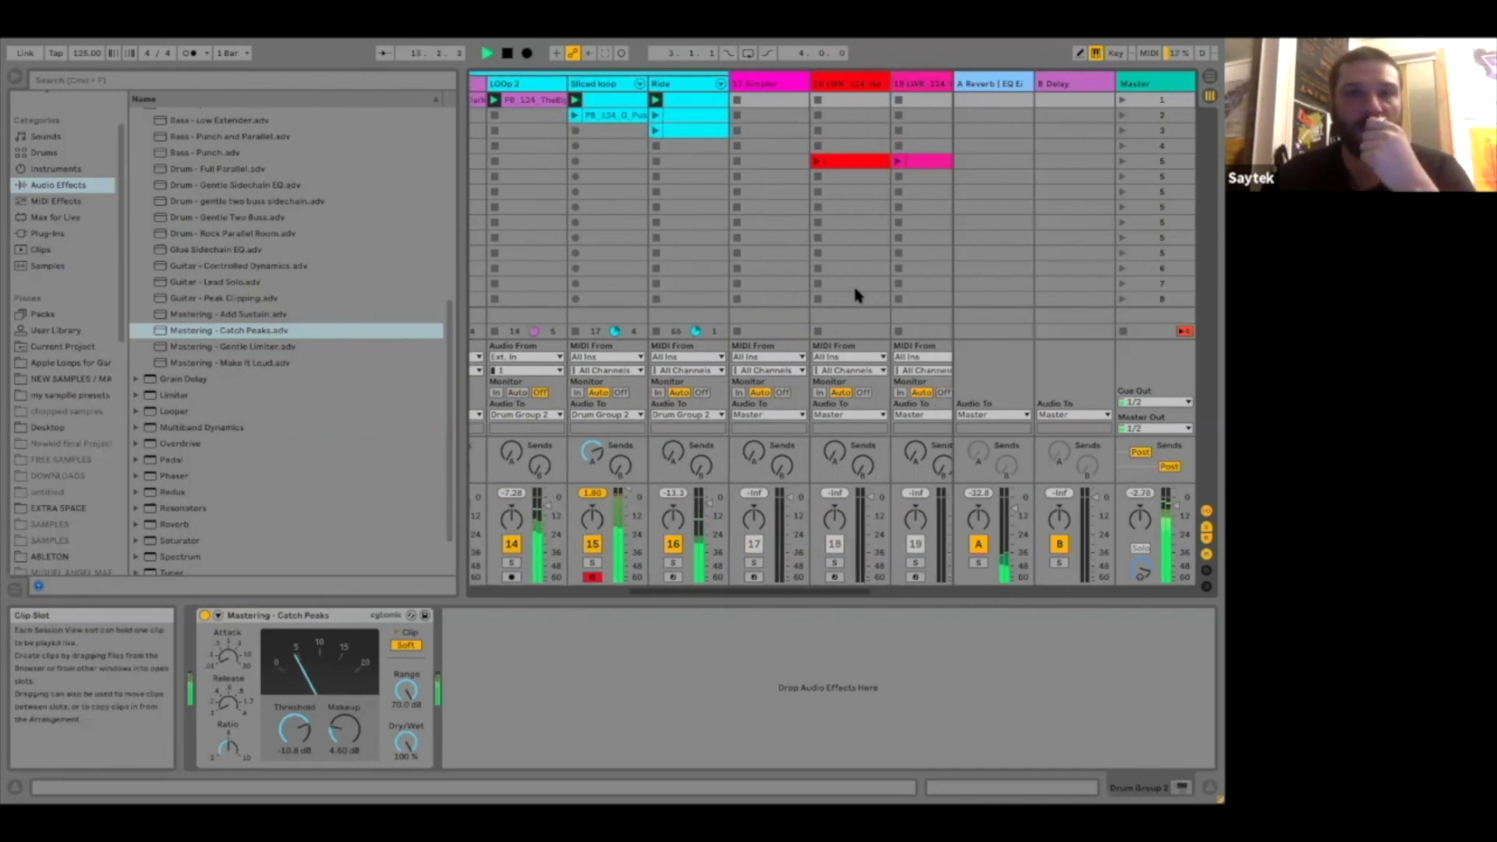
{"action": "scroll", "coordinate": [856, 295], "scroll_direction": "left", "scroll_amount": 2}
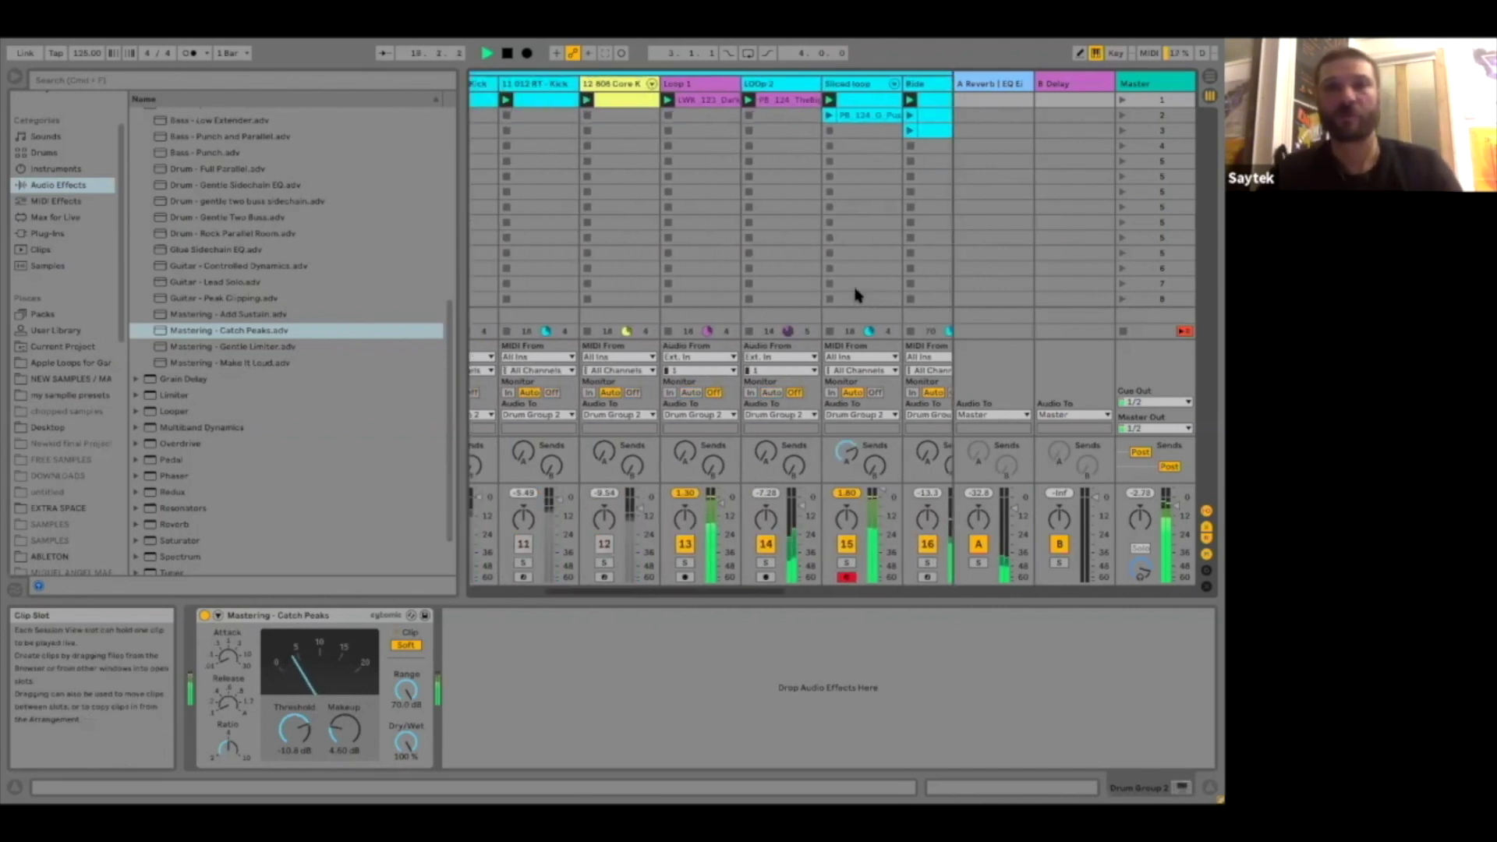